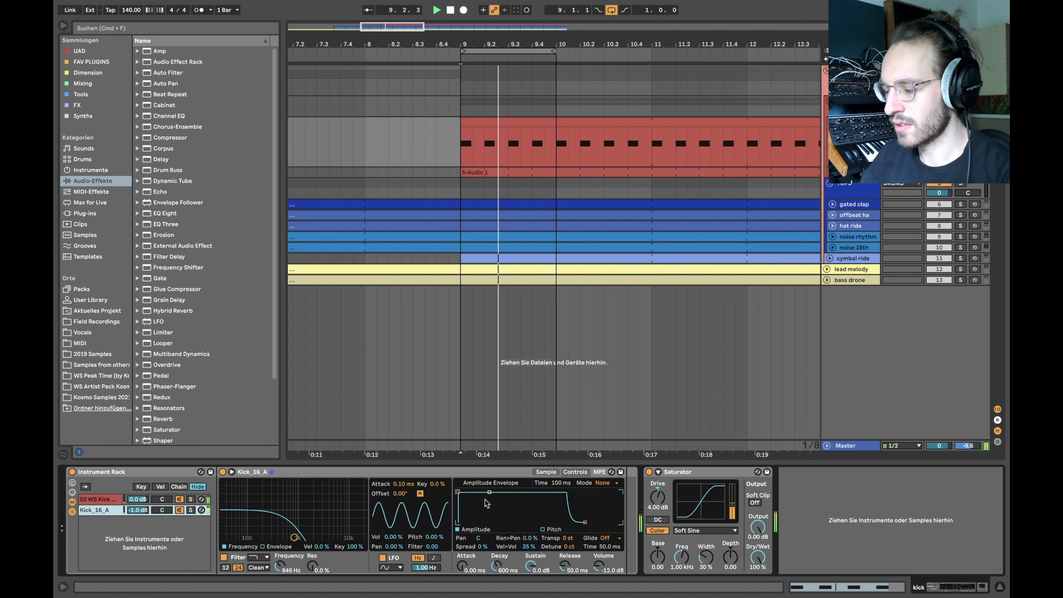
Step: Stop playback, fold the kick track and unfold the 5-Audio 1 bass track
{"action": "key", "text": "space"}
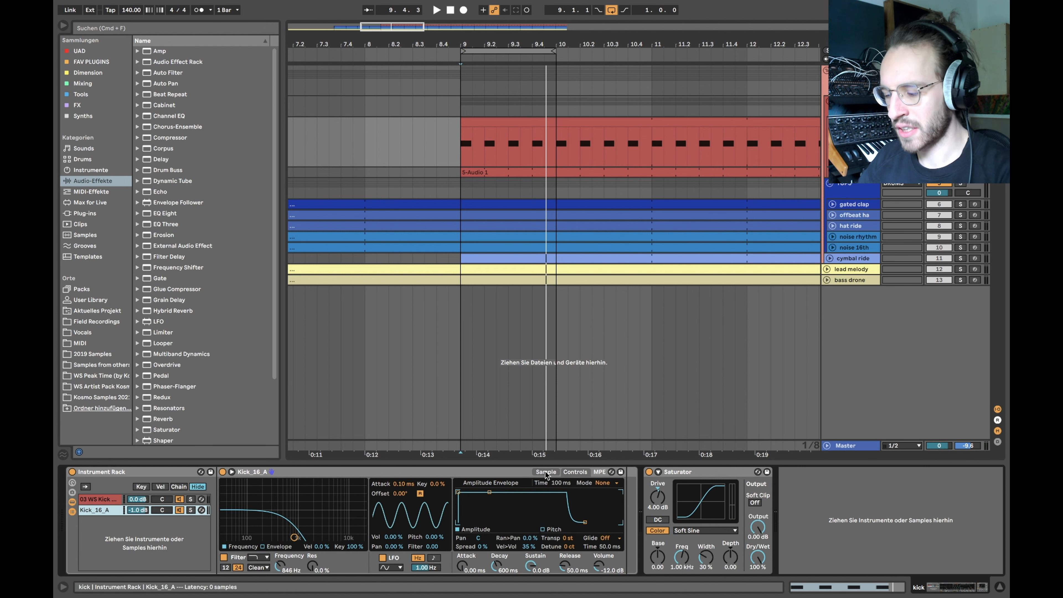
{"action": "left_click", "coordinate": [99, 500]}
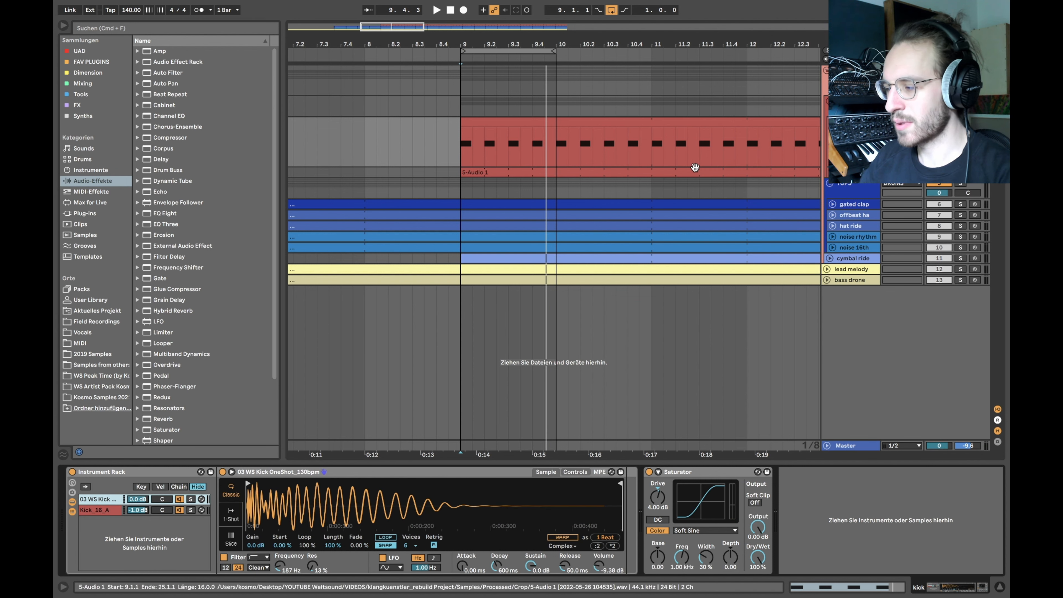
{"action": "left_click", "coordinate": [832, 122]}
{"action": "left_click", "coordinate": [833, 133]}
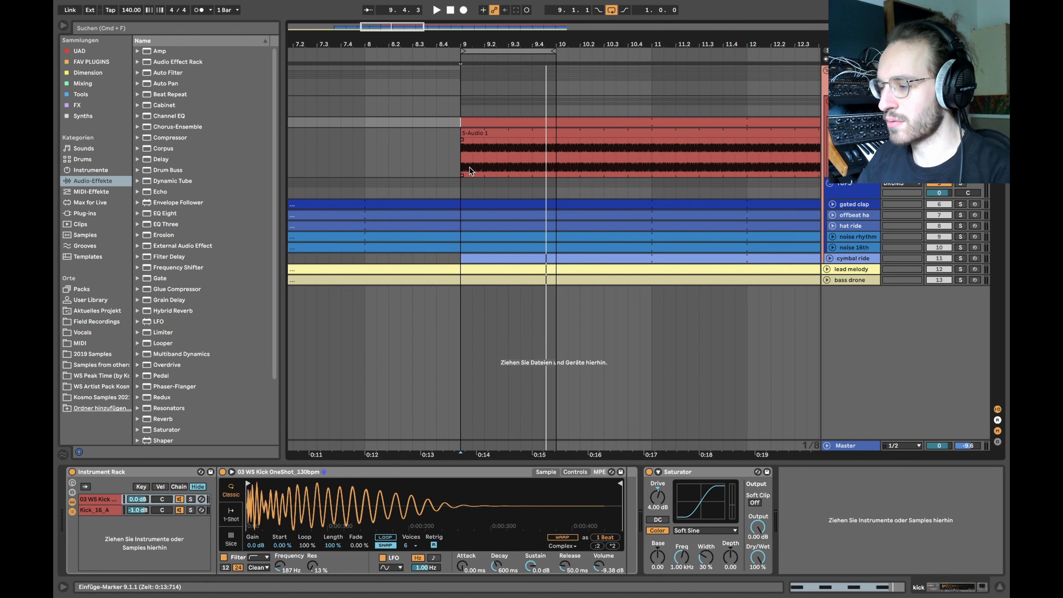
Step: Loop the first two beats of bar 9 (9–9.2), play it, then select the bass clip
{"action": "scroll", "coordinate": [459, 165], "scroll_direction": "up", "scroll_amount": 5}
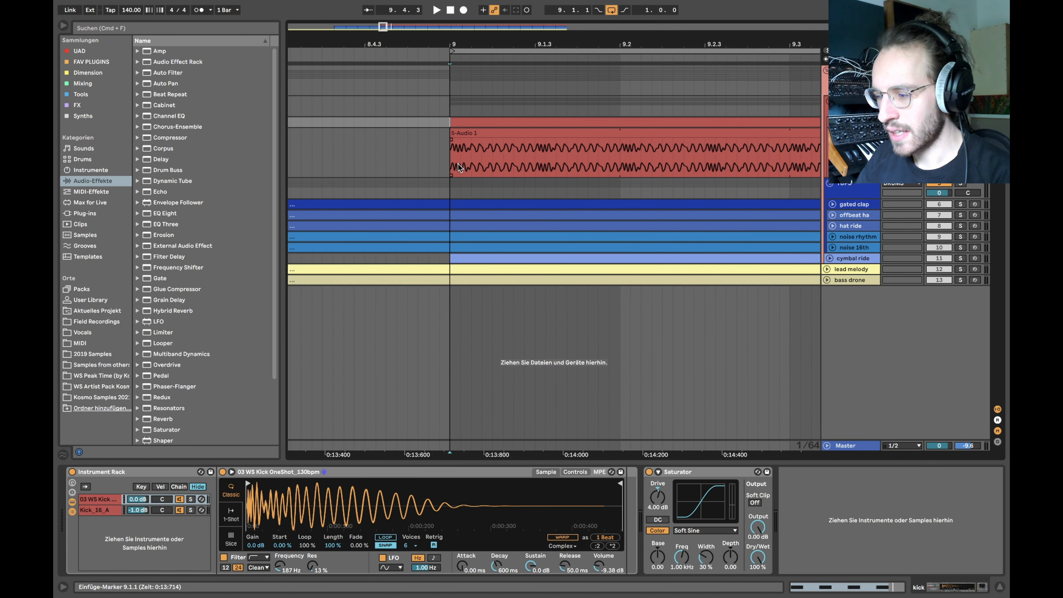
{"action": "left_click_drag", "start_coordinate": [453, 158], "coordinate": [577, 154]}
{"action": "key", "text": "super+l"}
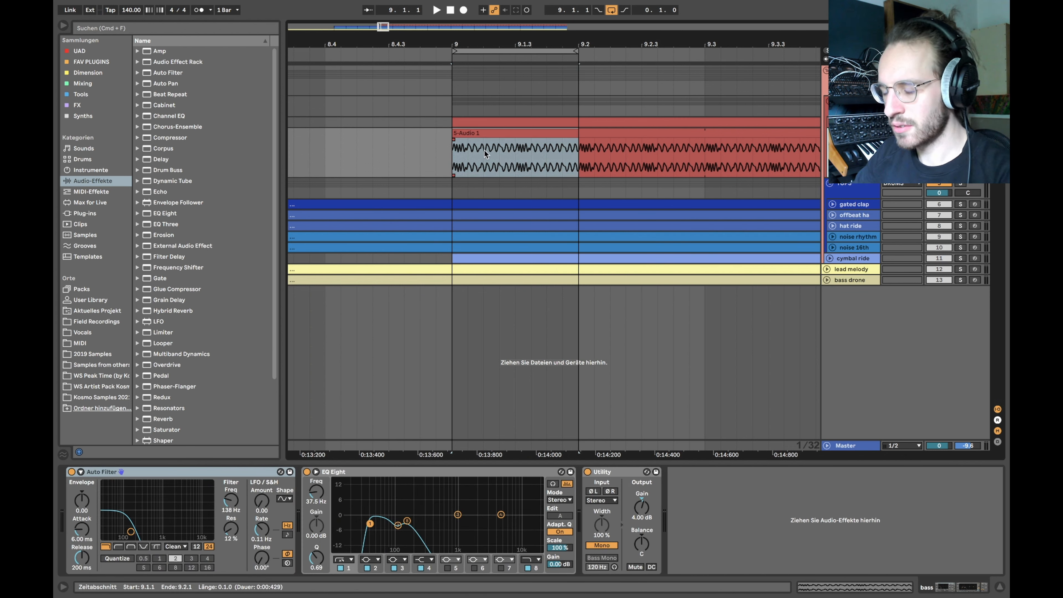
{"action": "key", "text": "space"}
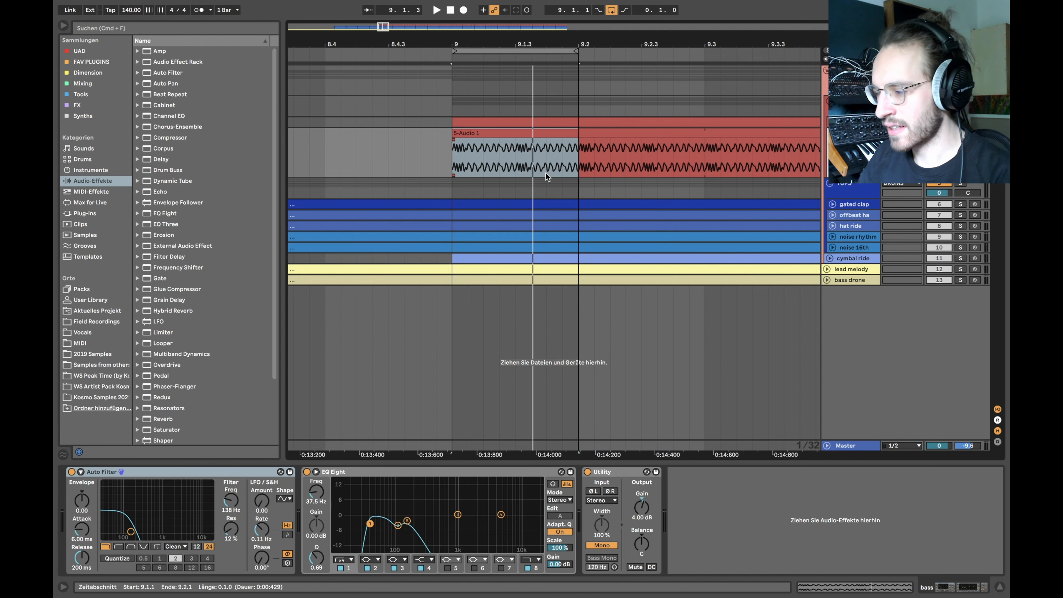
{"action": "left_click", "coordinate": [518, 133]}
Step: Check the 5-Audio 1 clip's gain envelope and play it from near 1.1.2
{"action": "double_click", "coordinate": [518, 133]}
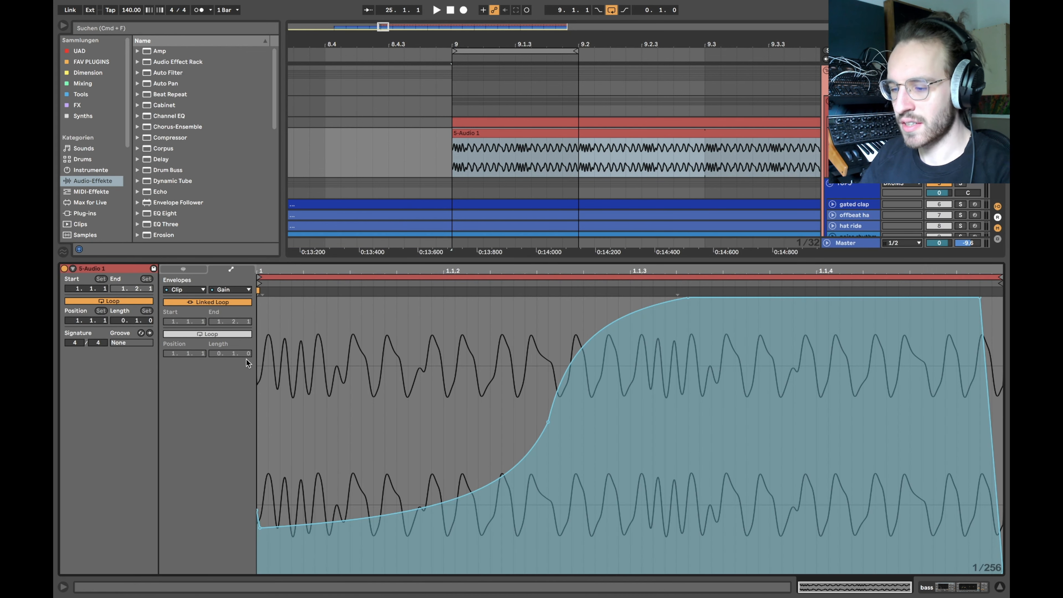
{"action": "left_click", "coordinate": [261, 365]}
{"action": "left_click_drag", "start_coordinate": [259, 364], "coordinate": [686, 397]}
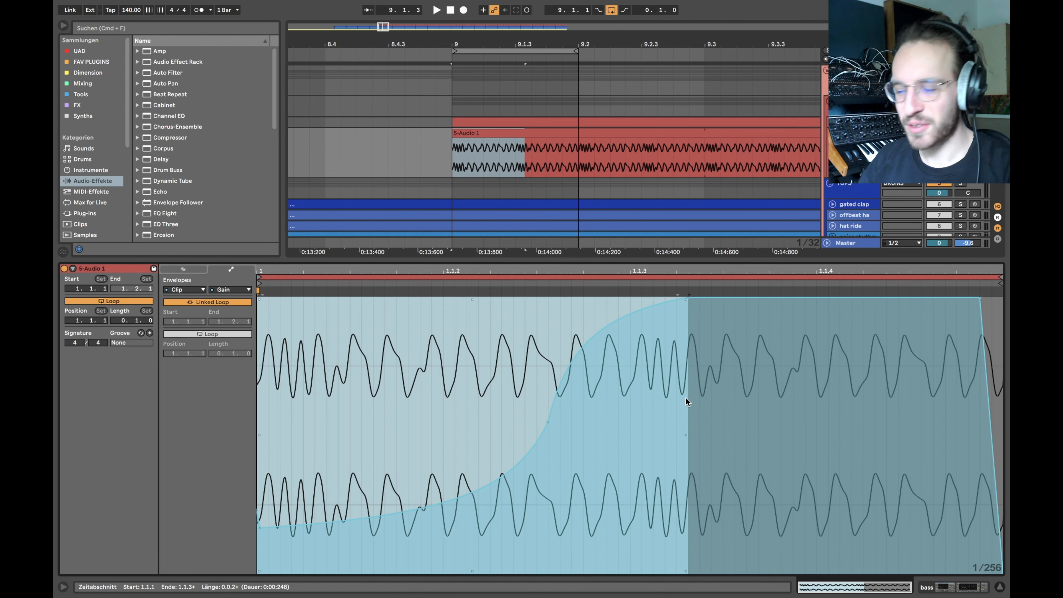
{"action": "left_click", "coordinate": [686, 400]}
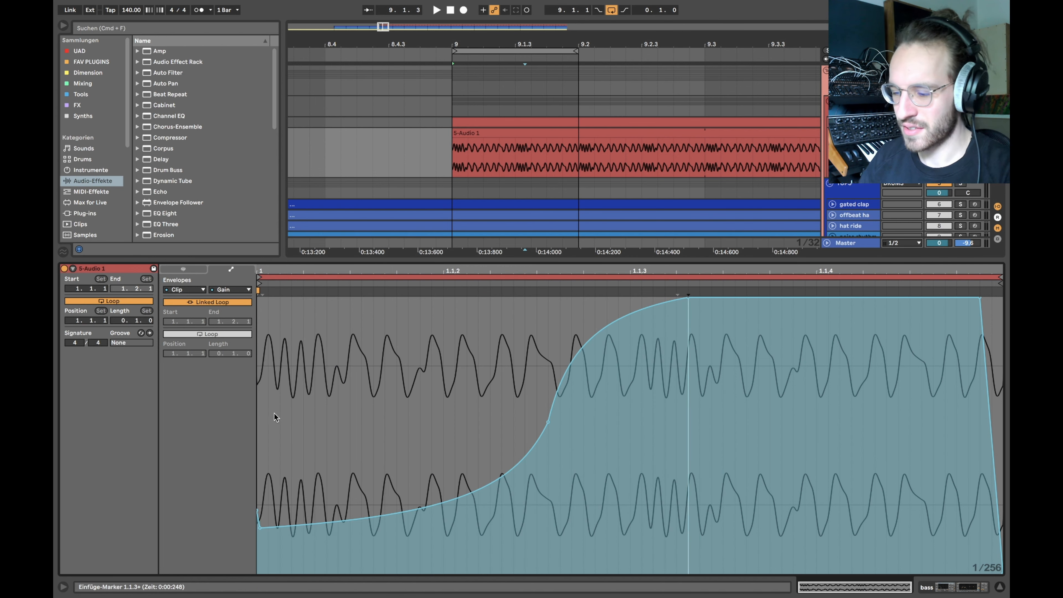
{"action": "mouse_move", "coordinate": [257, 416]}
{"action": "left_mouse_down"}
{"action": "mouse_move", "coordinate": [467, 413]}
{"action": "mouse_move", "coordinate": [660, 390]}
{"action": "mouse_move", "coordinate": [648, 408]}
{"action": "mouse_move", "coordinate": [518, 404]}
{"action": "mouse_move", "coordinate": [570, 404]}
{"action": "left_mouse_up"}
{"action": "left_click", "coordinate": [619, 404]}
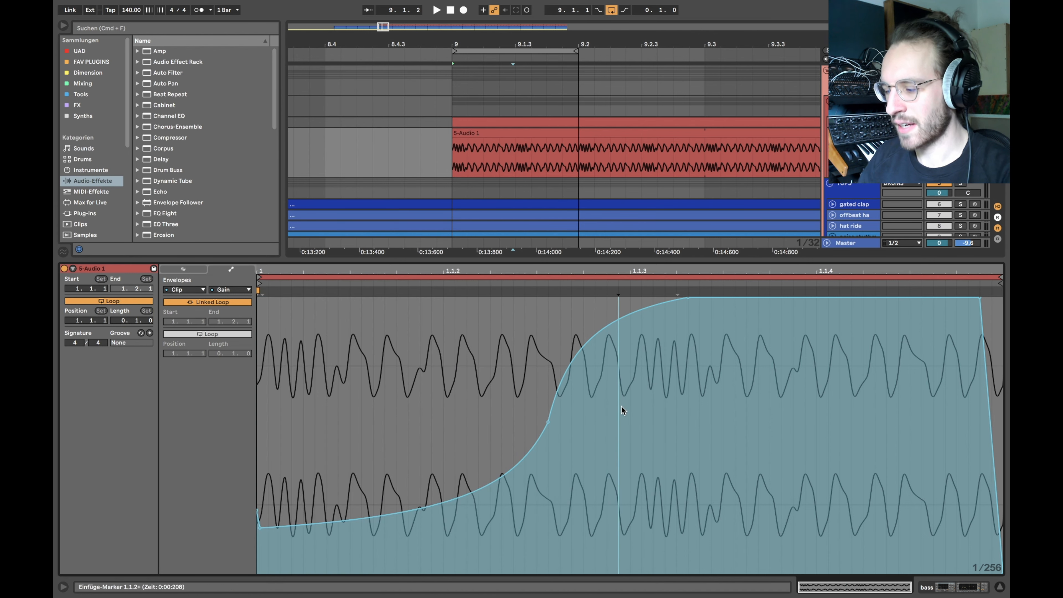
{"action": "key", "text": "space"}
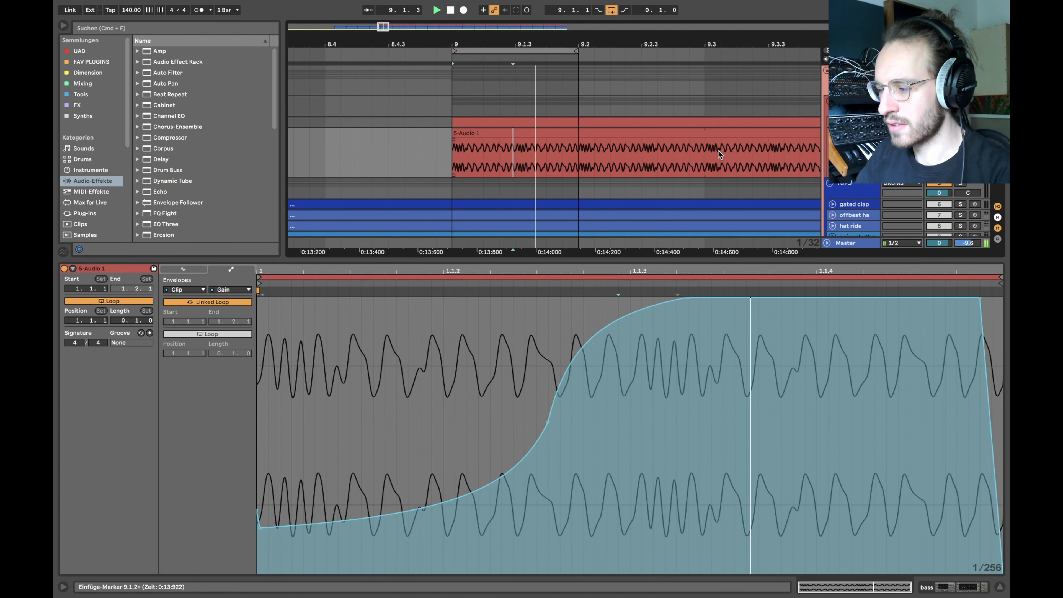
{"action": "key", "text": "shift+Tab"}
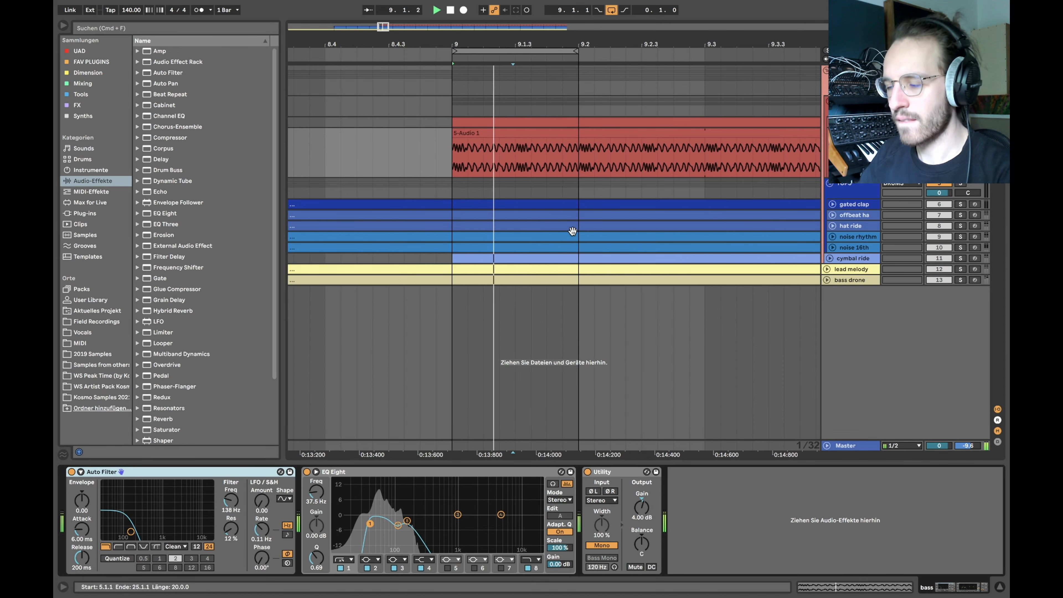
Step: Stop playback, fold the 5-Audio 1 track with U and select the KICK/BASS group
{"action": "key", "text": "space"}
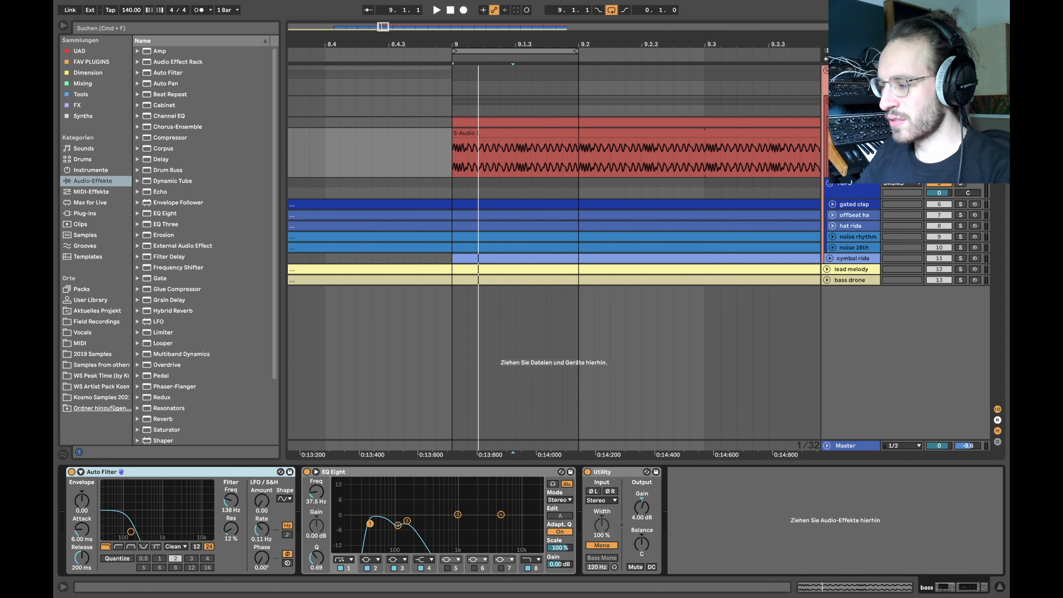
{"action": "key", "text": "u"}
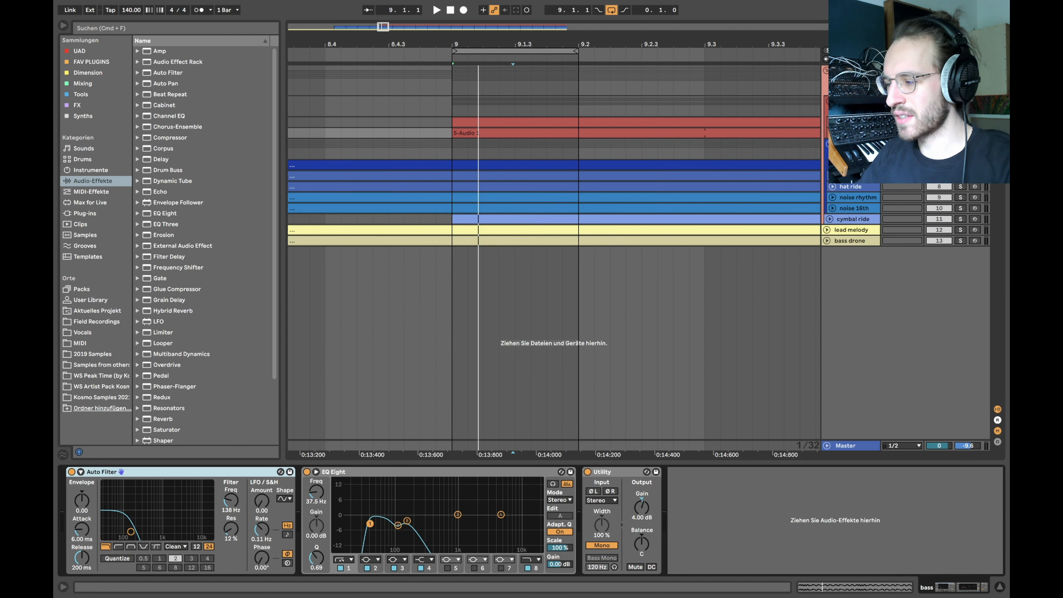
{"action": "key", "text": "Up"}
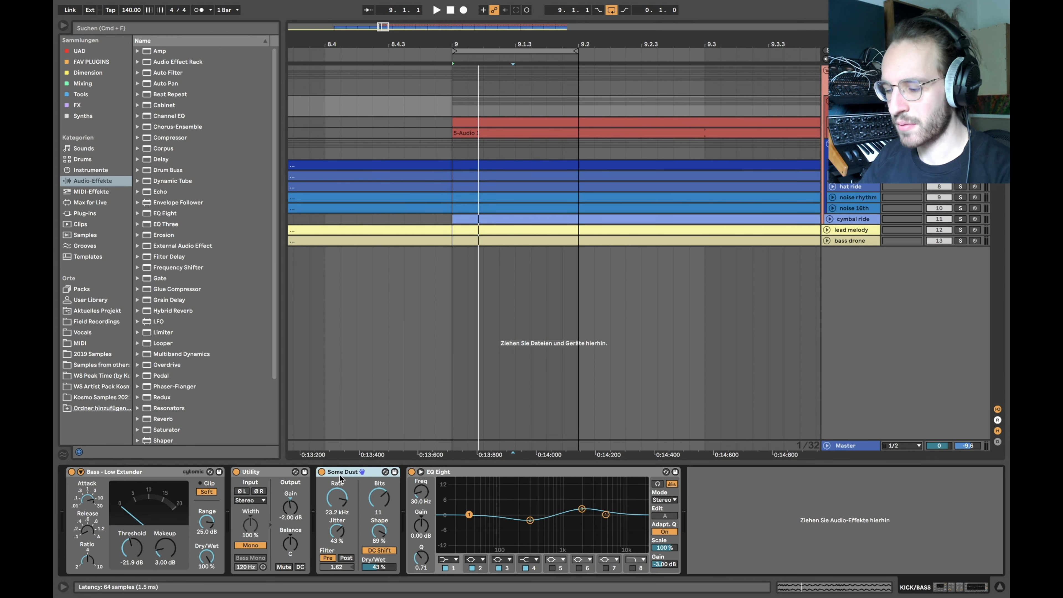
{"action": "key", "text": "Up"}
{"action": "key", "text": "Down"}
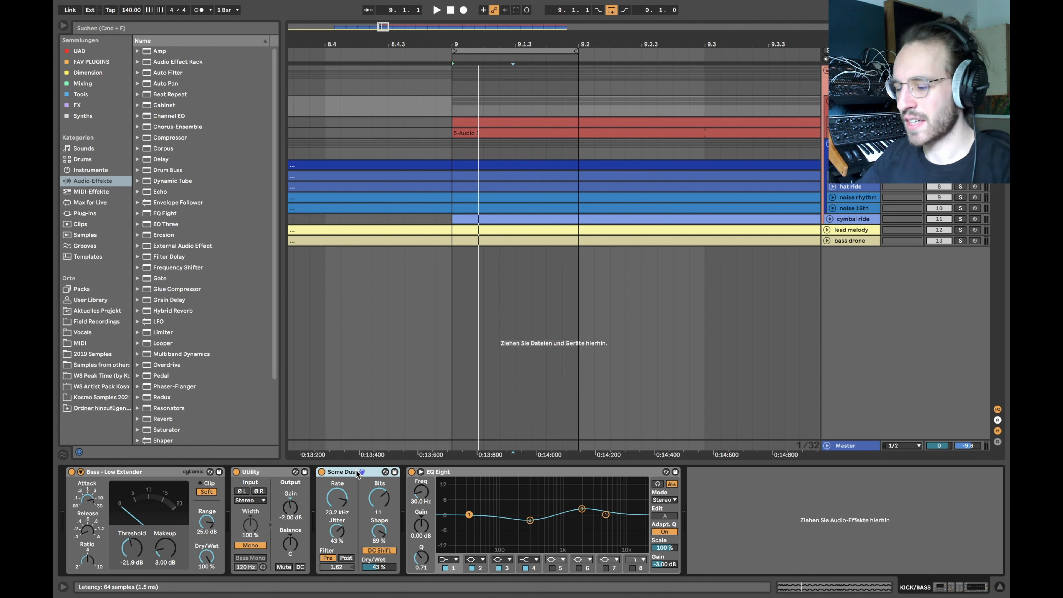
Step: Compare the KICK/BASS group with Some Dust bypassed and enabled during playback
{"action": "left_click", "coordinate": [322, 472]}
{"action": "key", "text": "space"}
{"action": "left_click", "coordinate": [322, 472]}
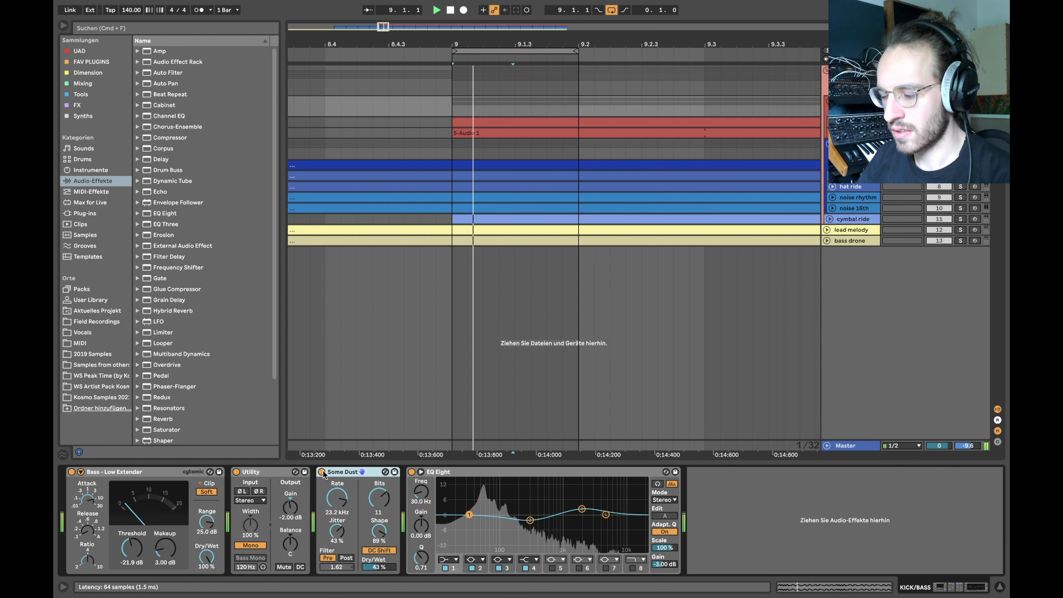
{"action": "left_click", "coordinate": [322, 472]}
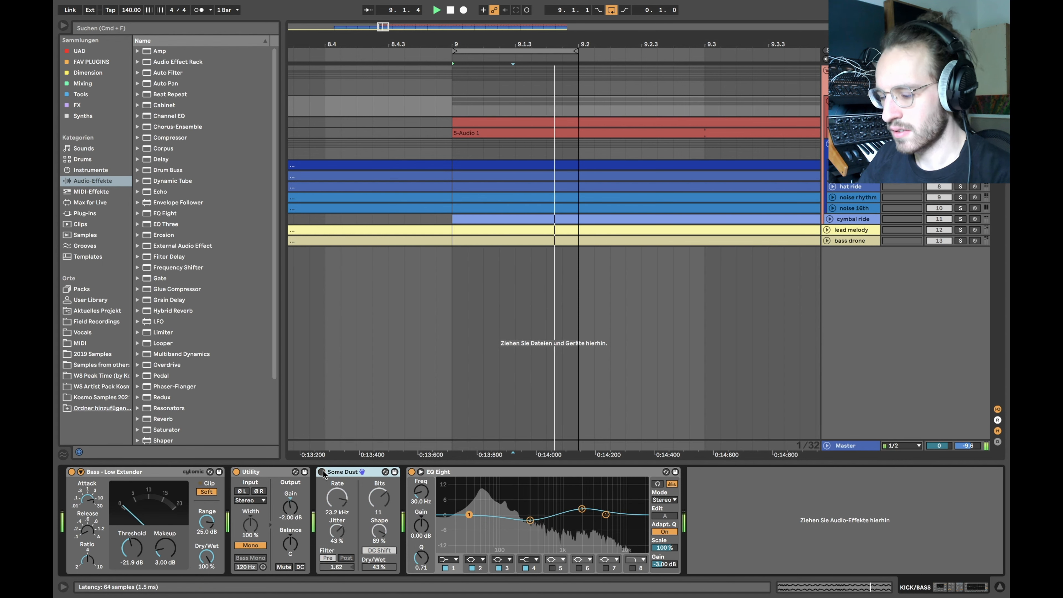
{"action": "left_click", "coordinate": [322, 472]}
{"action": "left_click", "coordinate": [323, 473]}
{"action": "key", "text": "space"}
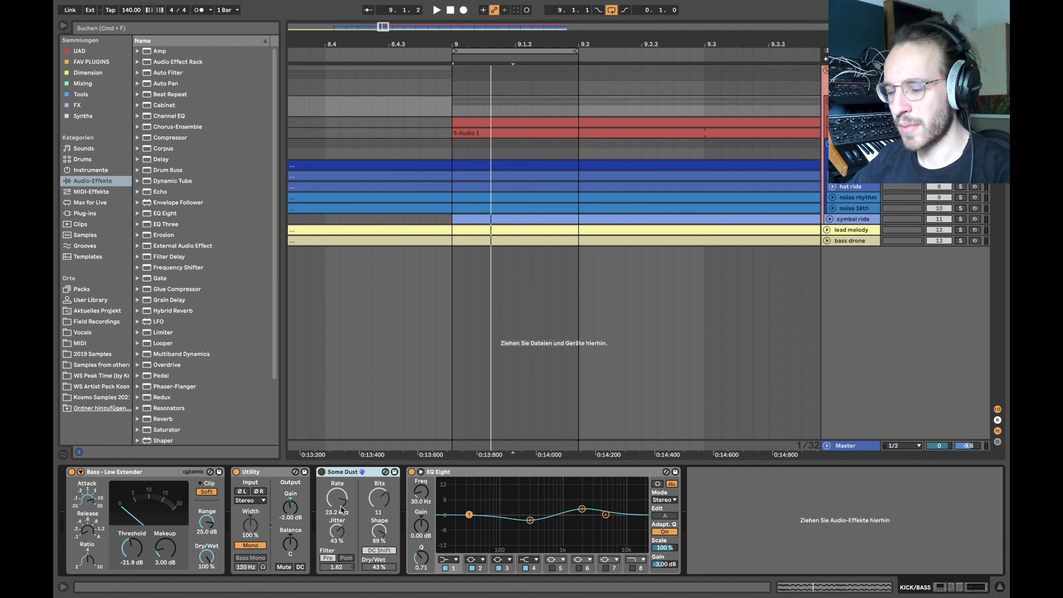
Step: Re-enable Some Dust at 23 % Dry/Wet, then select the DRUMS group
{"action": "left_click", "coordinate": [321, 472]}
{"action": "left_click_drag", "start_coordinate": [378, 568], "coordinate": [378, 585]}
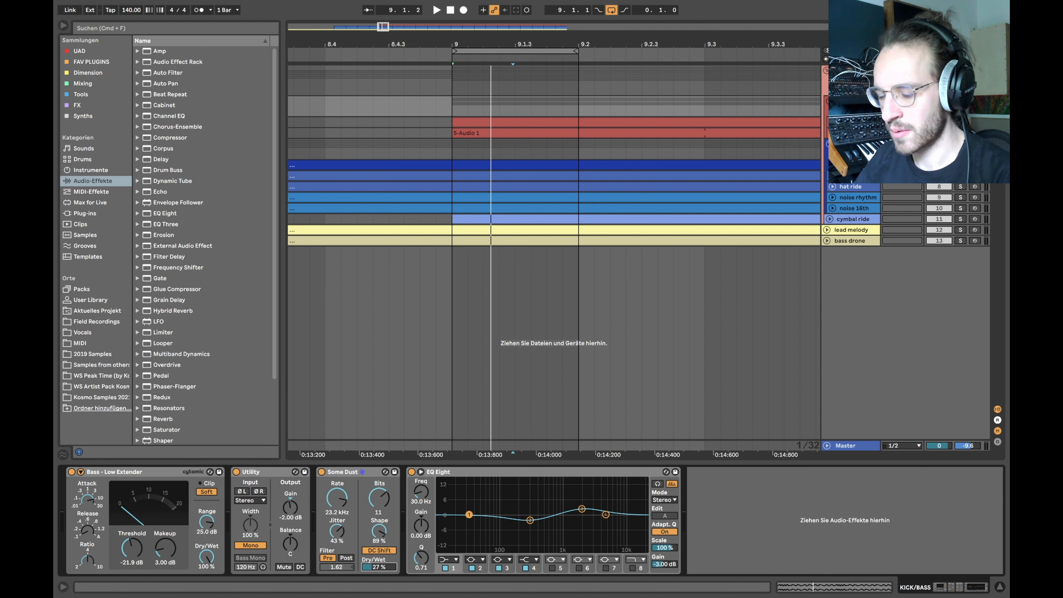
{"action": "key", "text": "super+z"}
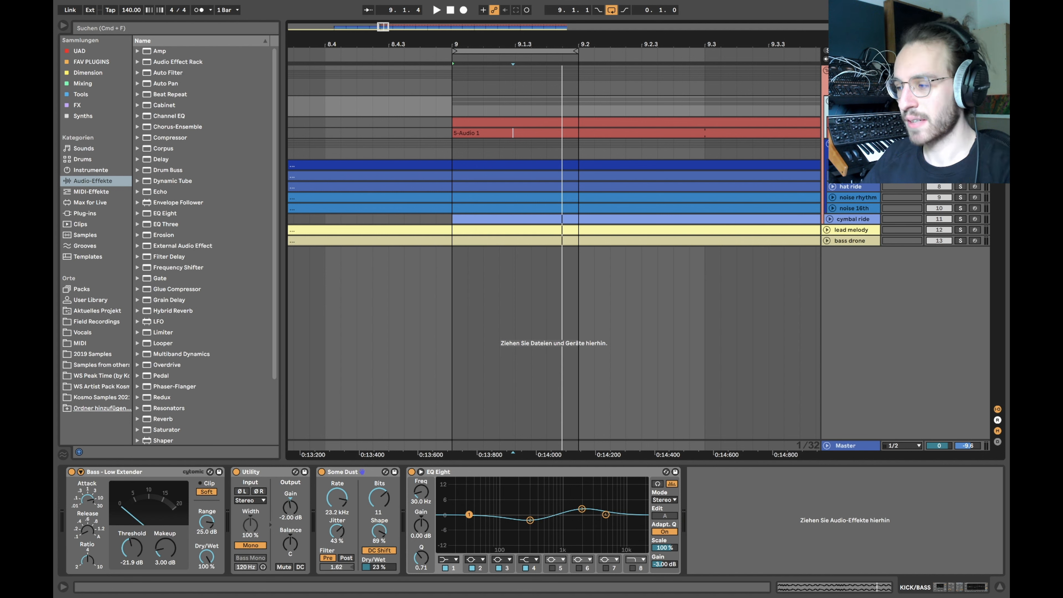
{"action": "left_click", "coordinate": [853, 71]}
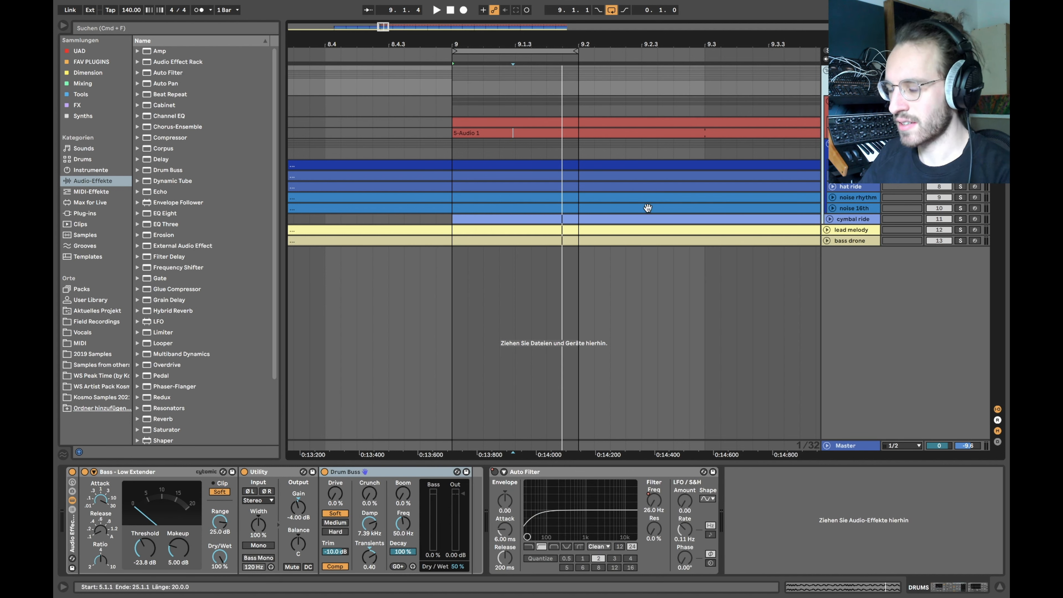
Step: Group the four KICK/BASS effects into one Audio Effect Rack with Cmd+G
{"action": "left_click", "coordinate": [71, 473]}
{"action": "left_click", "coordinate": [852, 101]}
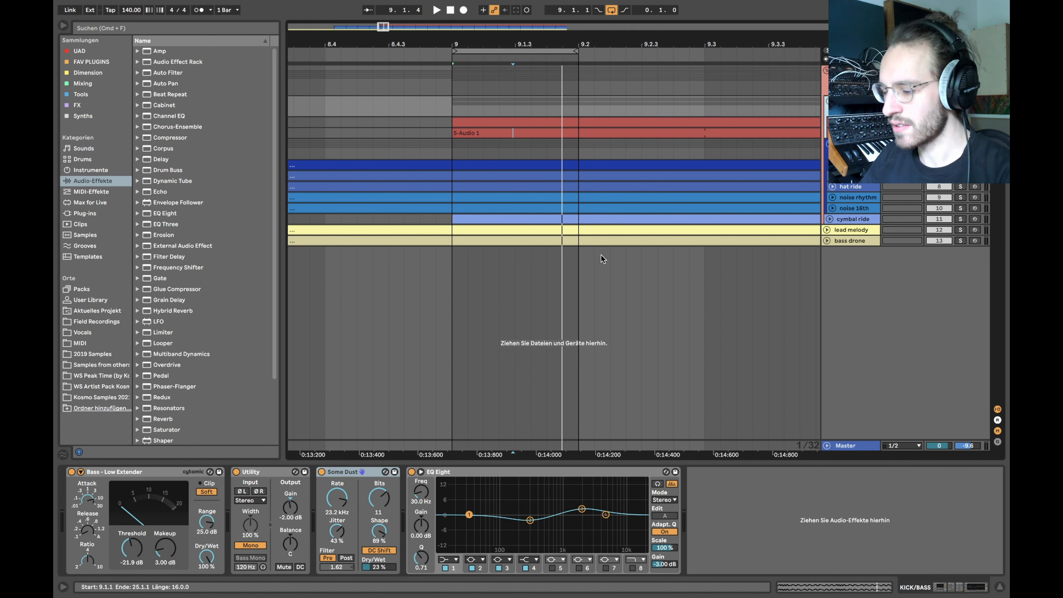
{"action": "left_click", "coordinate": [144, 487]}
{"action": "key", "text": "super+g"}
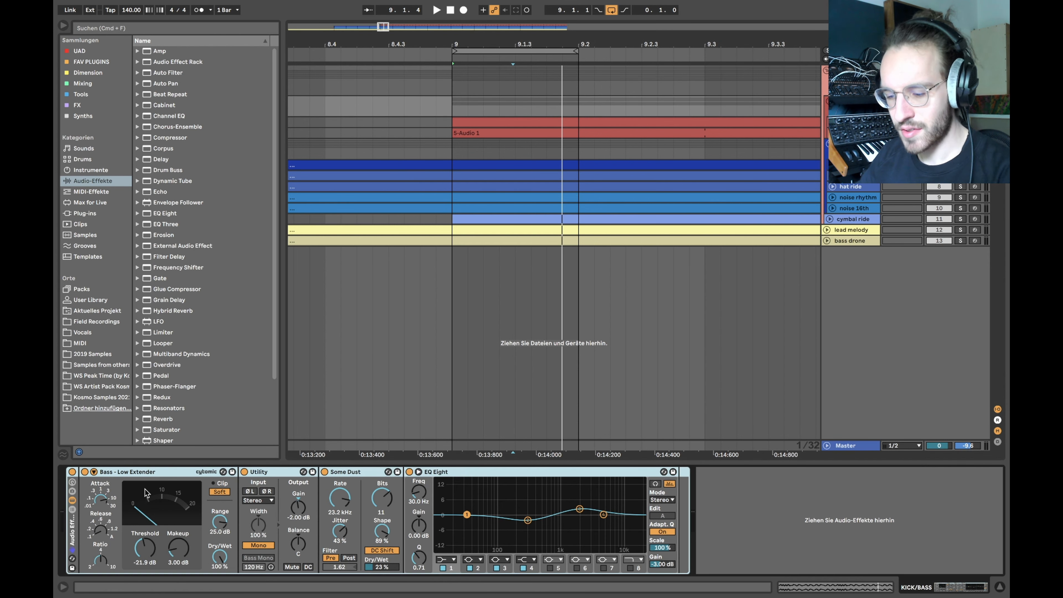
{"action": "left_click", "coordinate": [72, 472]}
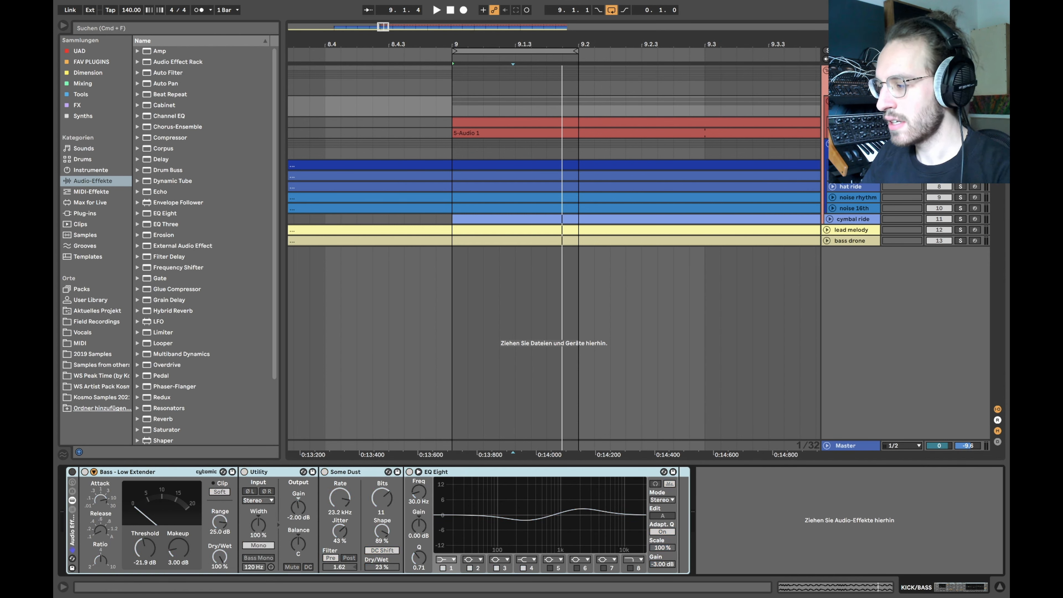
Step: Audition KICK/BASS with the rack bypassed, re-enable it, and select 9.1.1–9.2.1 across tracks
{"action": "left_click", "coordinate": [852, 122]}
{"action": "left_click", "coordinate": [852, 133]}
{"action": "left_click", "coordinate": [852, 122]}
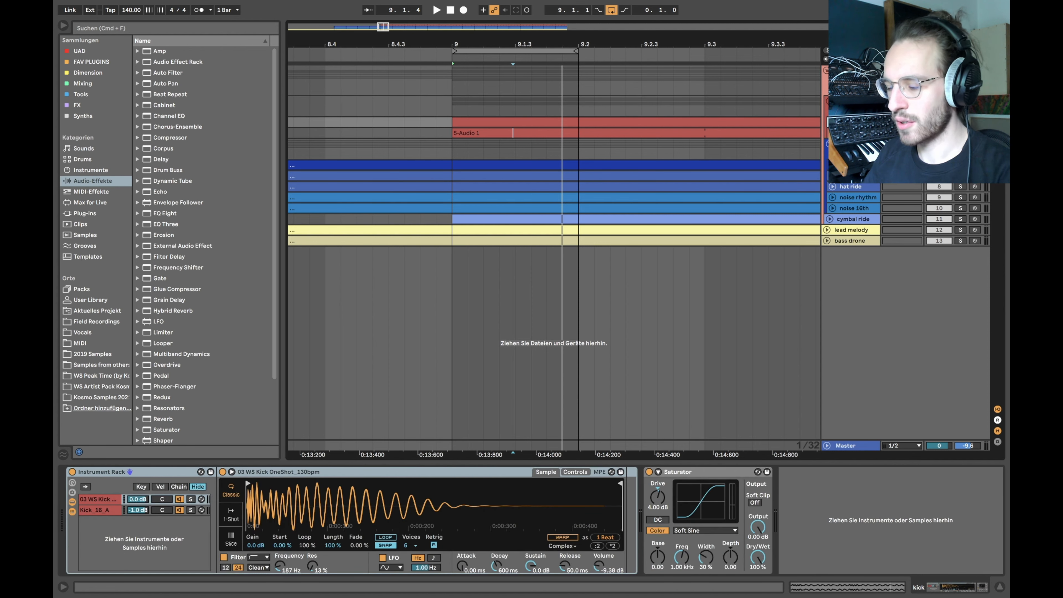
{"action": "left_click", "coordinate": [852, 101]}
{"action": "key", "text": "space"}
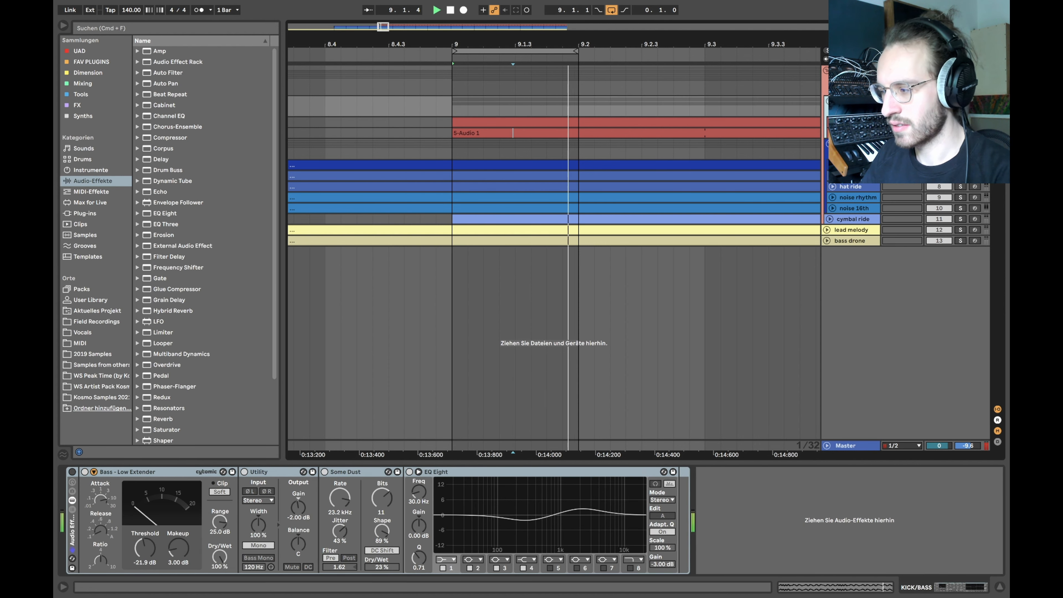
{"action": "key", "text": "space"}
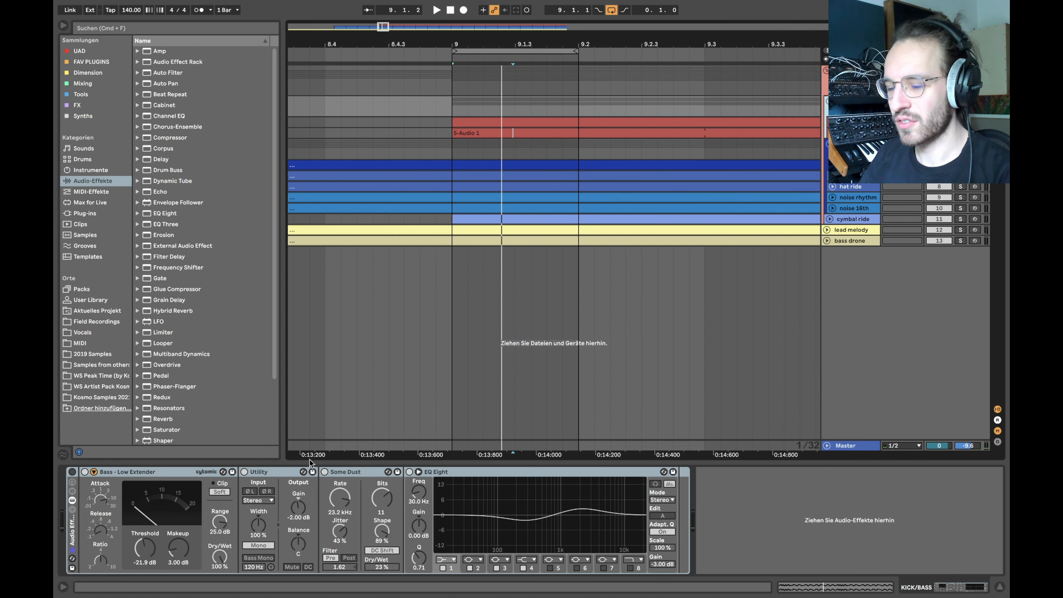
{"action": "left_click", "coordinate": [72, 472]}
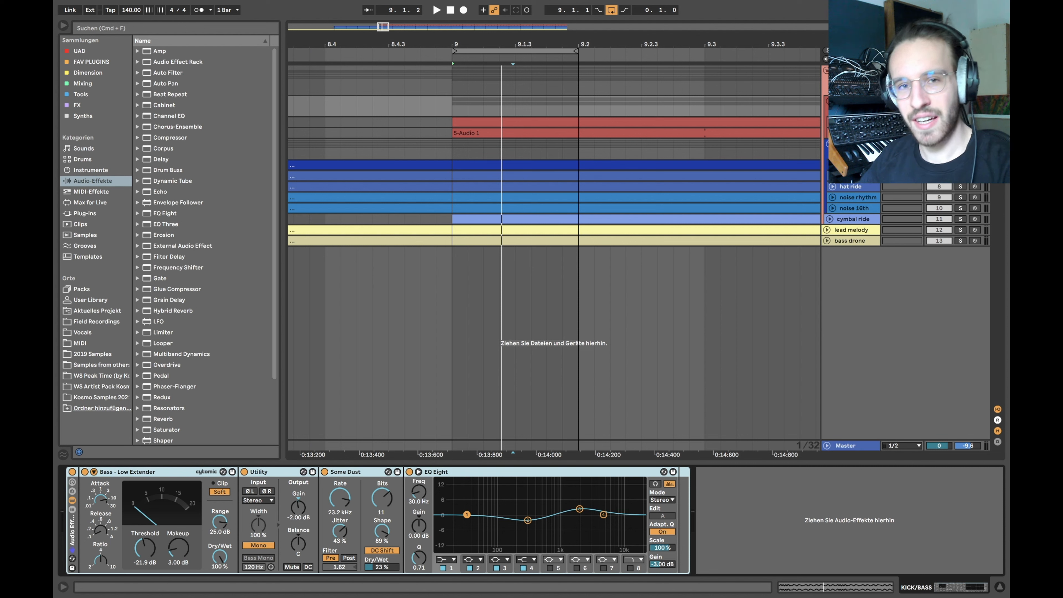
{"action": "left_click", "coordinate": [852, 71]}
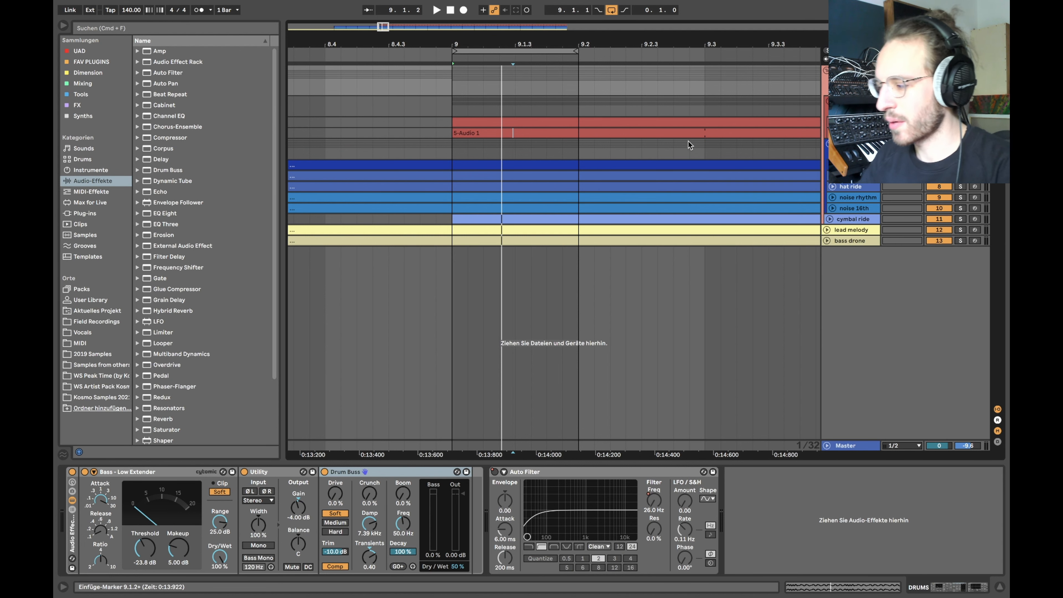
{"action": "left_click_drag", "start_coordinate": [452, 146], "coordinate": [584, 211]}
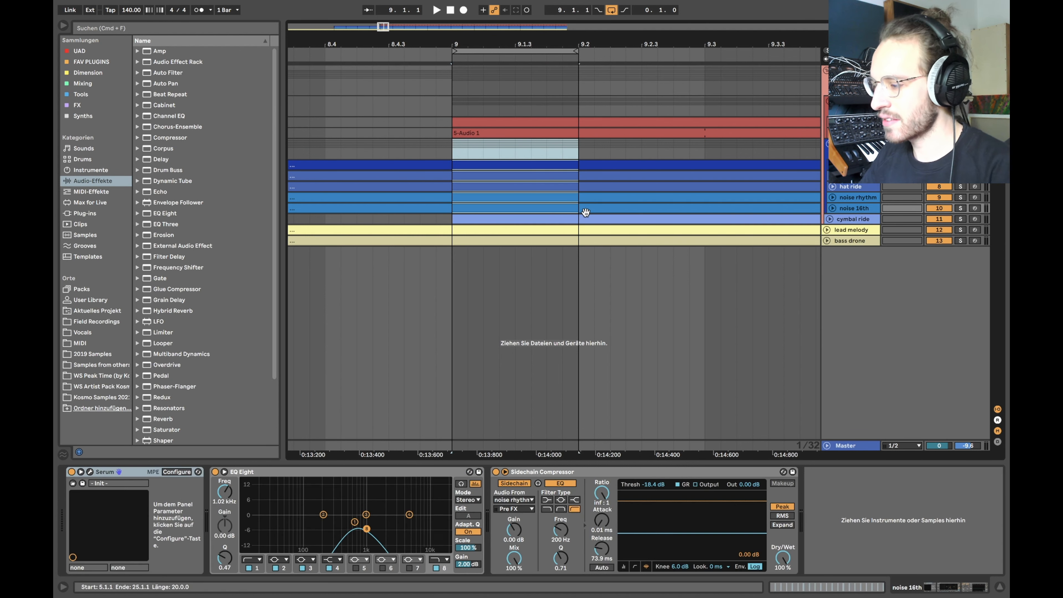
Step: Select the drum tracks from gated clap to noise 16th and loop bars 9–10
{"action": "left_click", "coordinate": [584, 155]}
{"action": "left_click", "coordinate": [854, 208]}
{"action": "left_click", "coordinate": [854, 219]}
{"action": "left_click", "coordinate": [847, 211]}
{"action": "left_click", "coordinate": [850, 165], "text": "shift"}
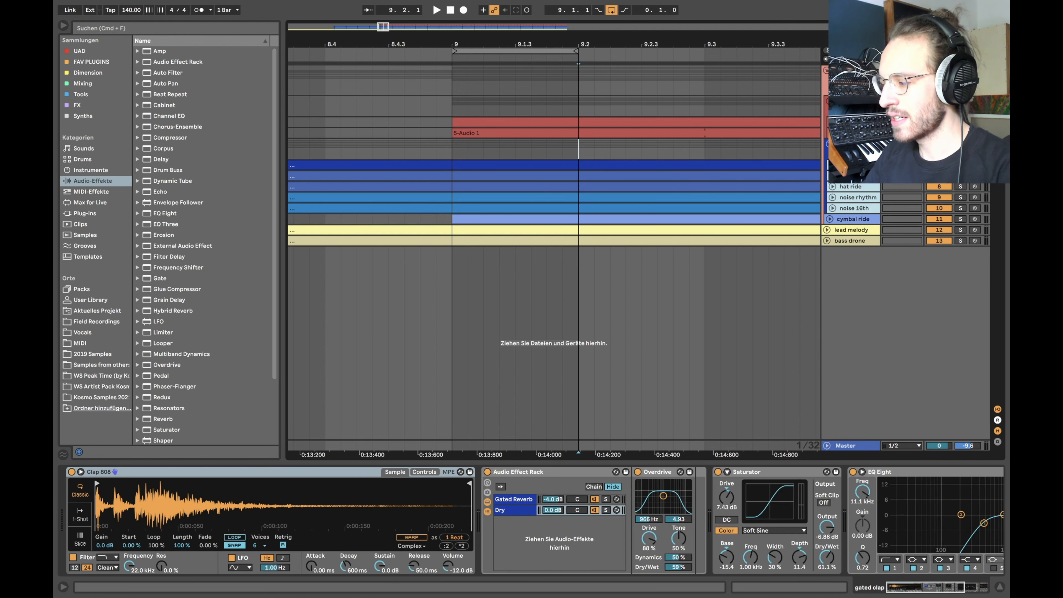
{"action": "left_click", "coordinate": [833, 165]}
{"action": "scroll", "coordinate": [475, 236], "scroll_direction": "down", "scroll_amount": 2}
{"action": "scroll", "coordinate": [475, 183], "scroll_direction": "down", "scroll_amount": 3}
{"action": "left_click_drag", "start_coordinate": [475, 183], "coordinate": [777, 325]}
{"action": "key", "text": "super+l"}
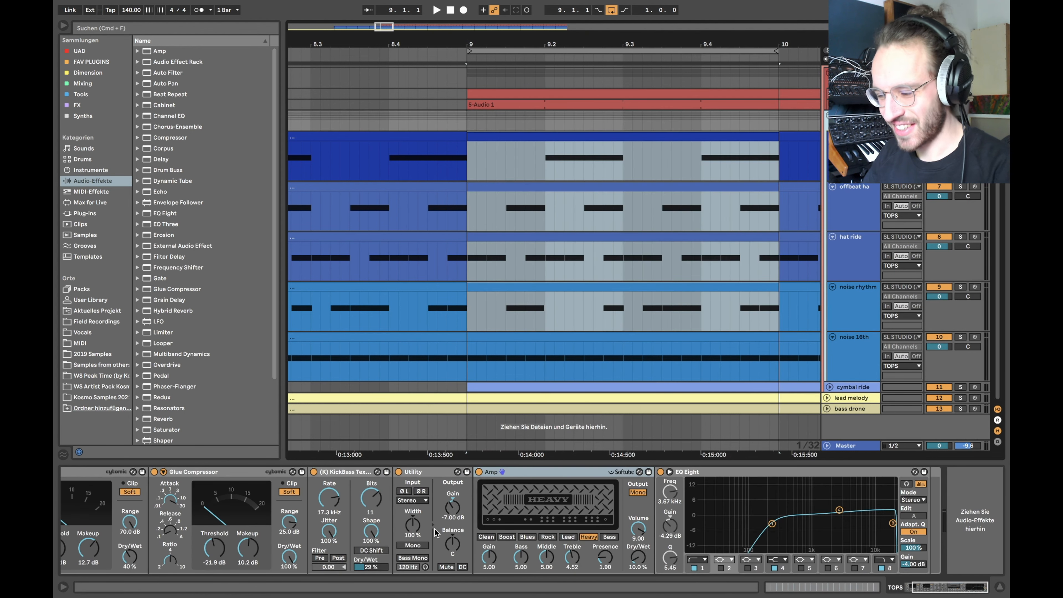
Step: Solo the gated clap track and play it from bar 9
{"action": "scroll", "coordinate": [437, 532], "scroll_direction": "left", "scroll_amount": 3}
{"action": "left_click", "coordinate": [73, 472]}
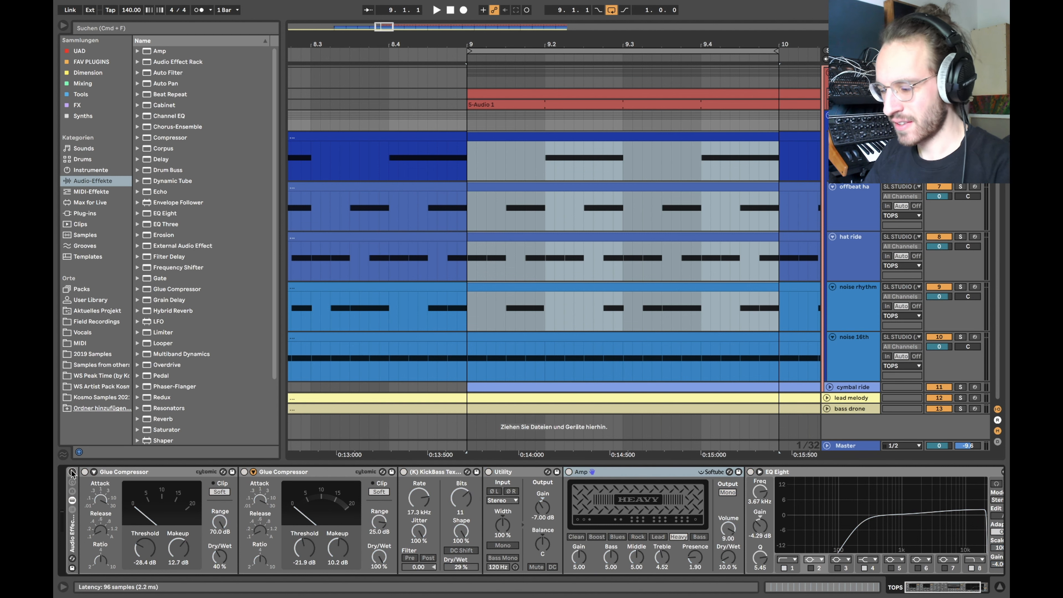
{"action": "scroll", "coordinate": [294, 516], "scroll_direction": "right", "scroll_amount": 3}
{"action": "left_click", "coordinate": [852, 136]}
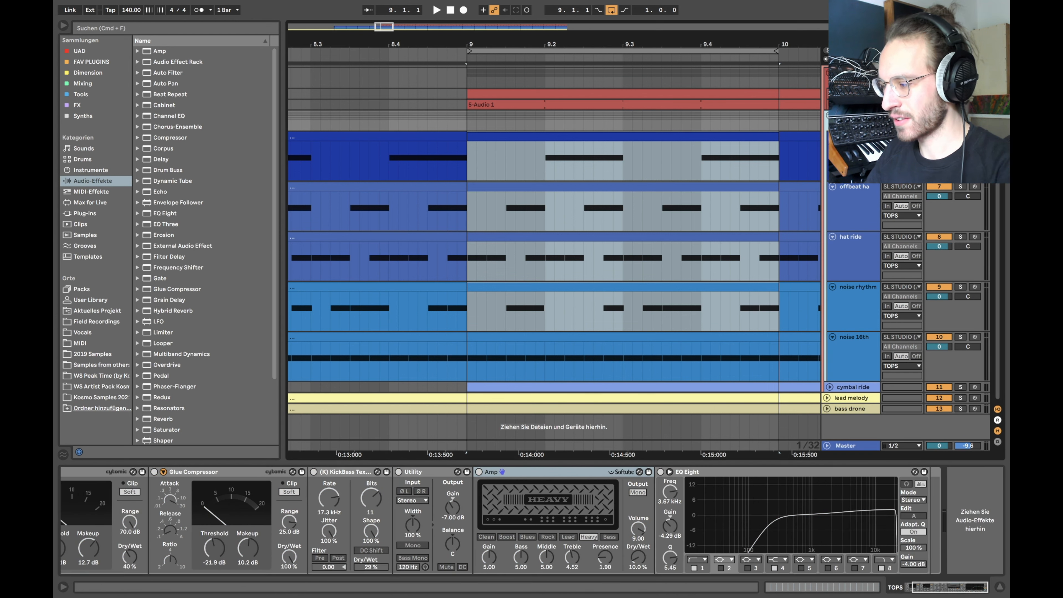
{"action": "left_click", "coordinate": [960, 137]}
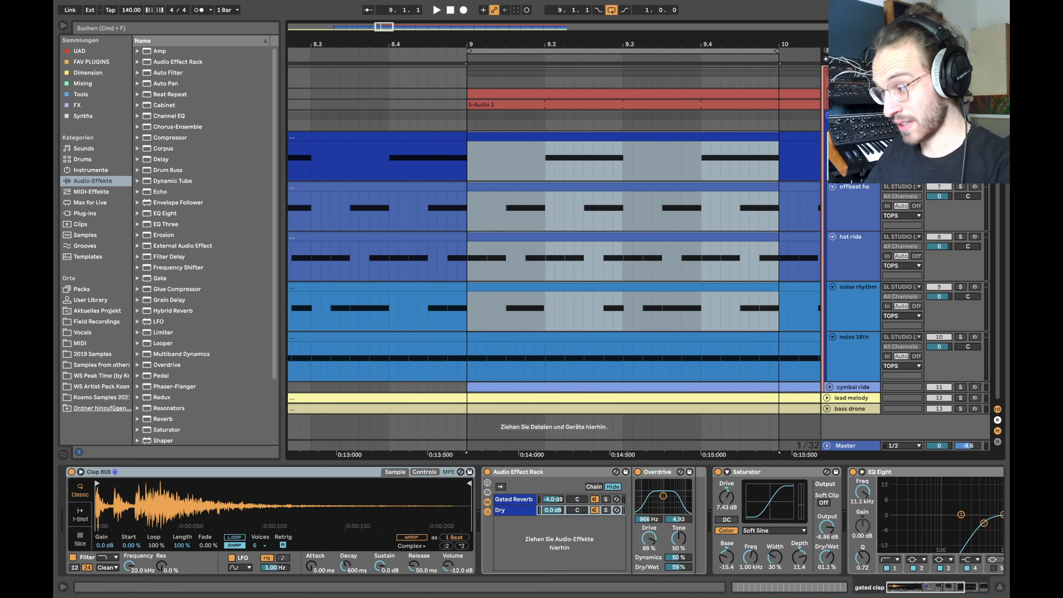
{"action": "left_click", "coordinate": [472, 168]}
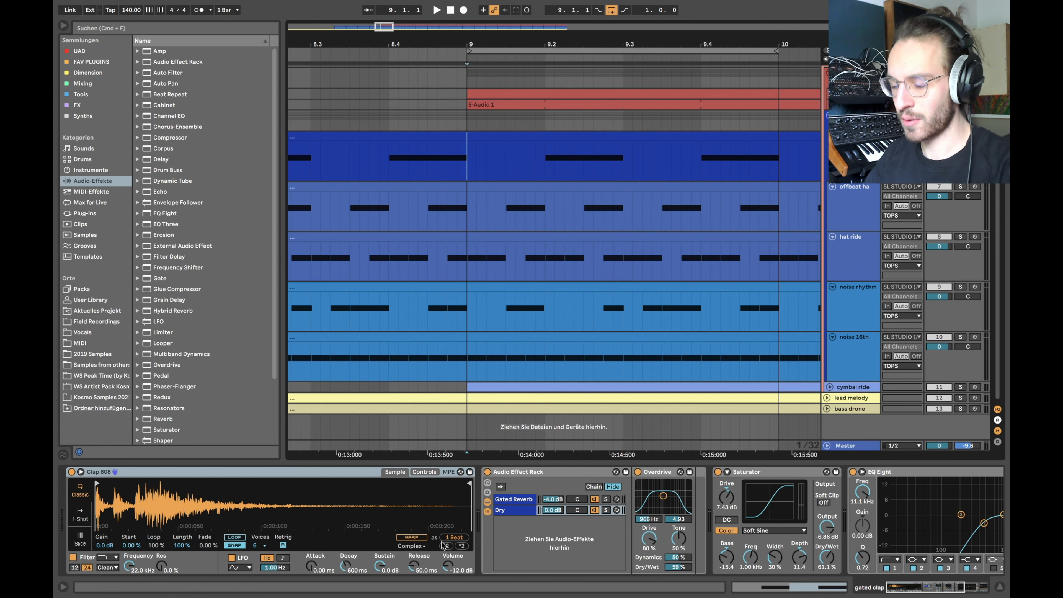
{"action": "key", "text": "space"}
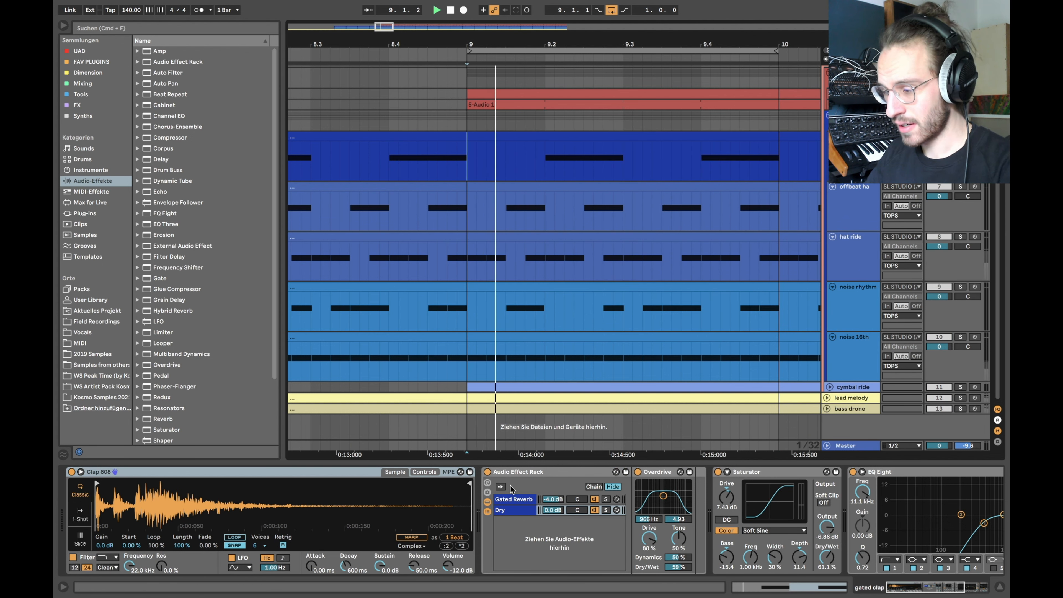
{"action": "scroll", "coordinate": [465, 513], "scroll_direction": "right", "scroll_amount": 5}
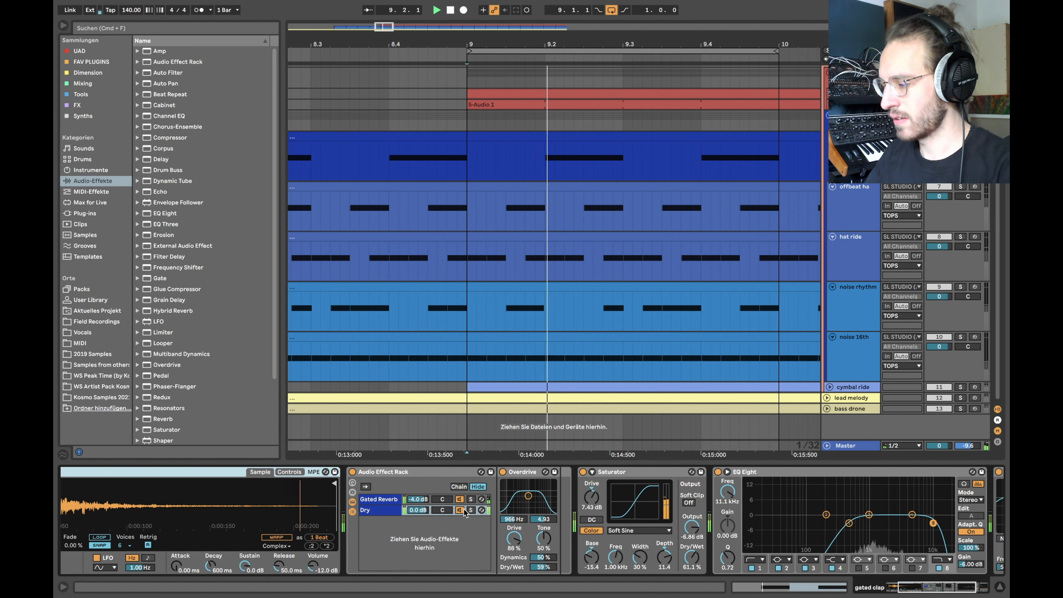
{"action": "key", "text": "space"}
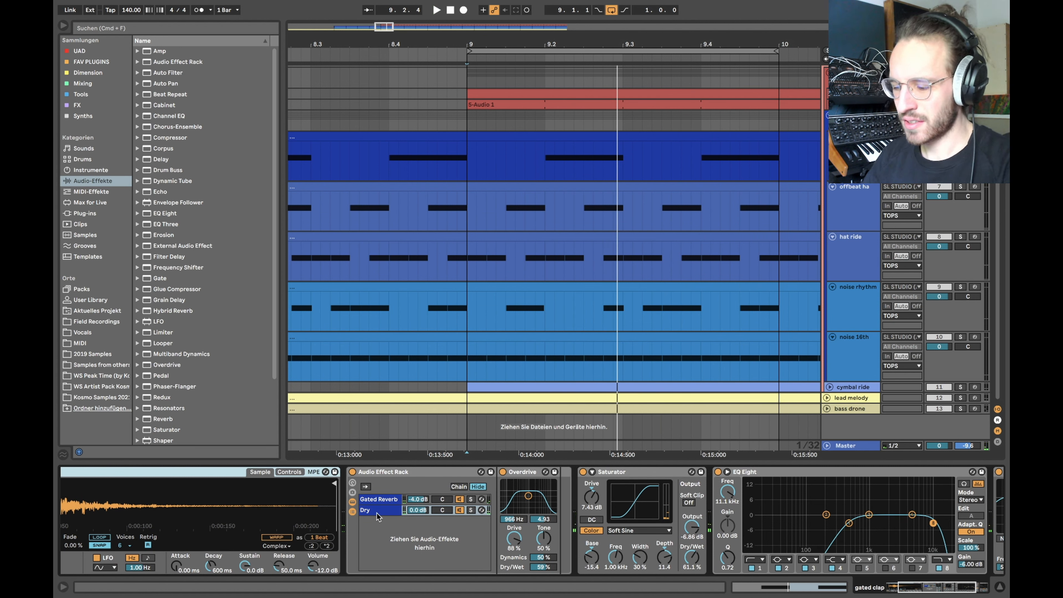
{"action": "left_click", "coordinate": [352, 472]}
{"action": "key", "text": "space"}
{"action": "left_click", "coordinate": [352, 473]}
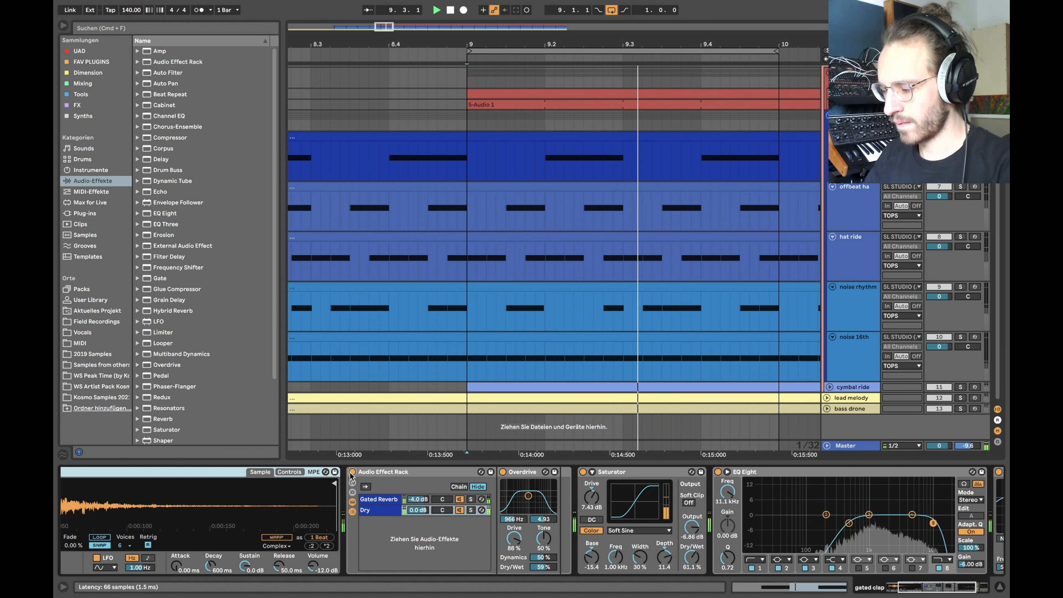
{"action": "left_click", "coordinate": [377, 499]}
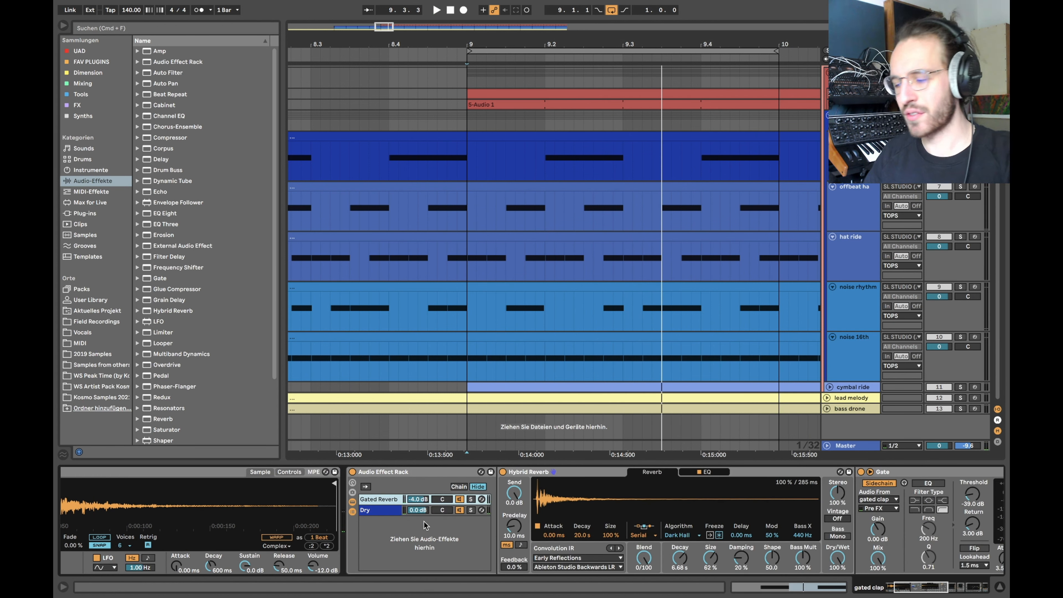
{"action": "scroll", "coordinate": [576, 514], "scroll_direction": "right", "scroll_amount": 5}
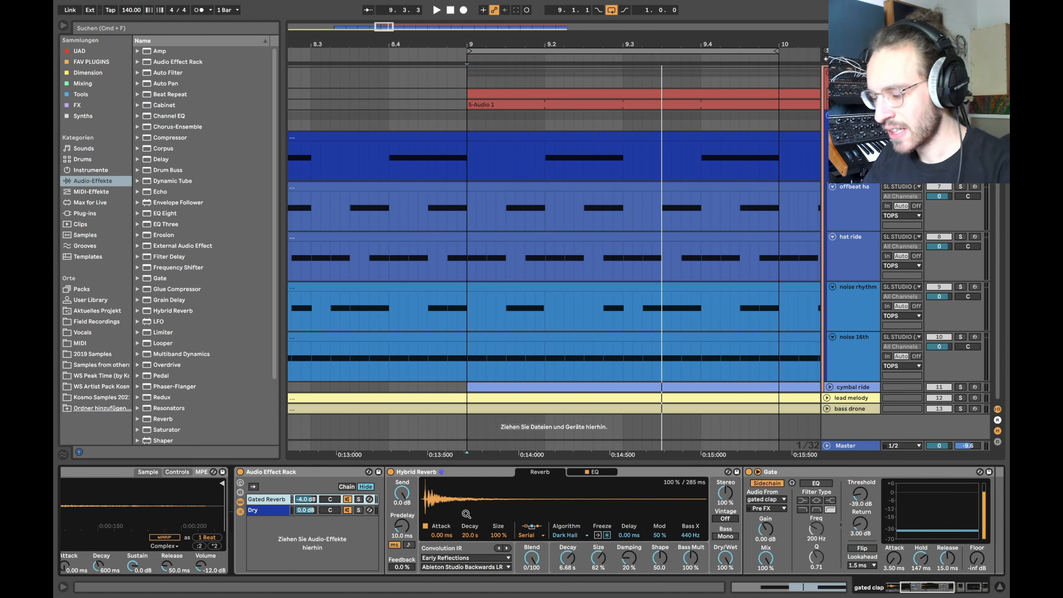
{"action": "scroll", "coordinate": [543, 511], "scroll_direction": "right", "scroll_amount": 1}
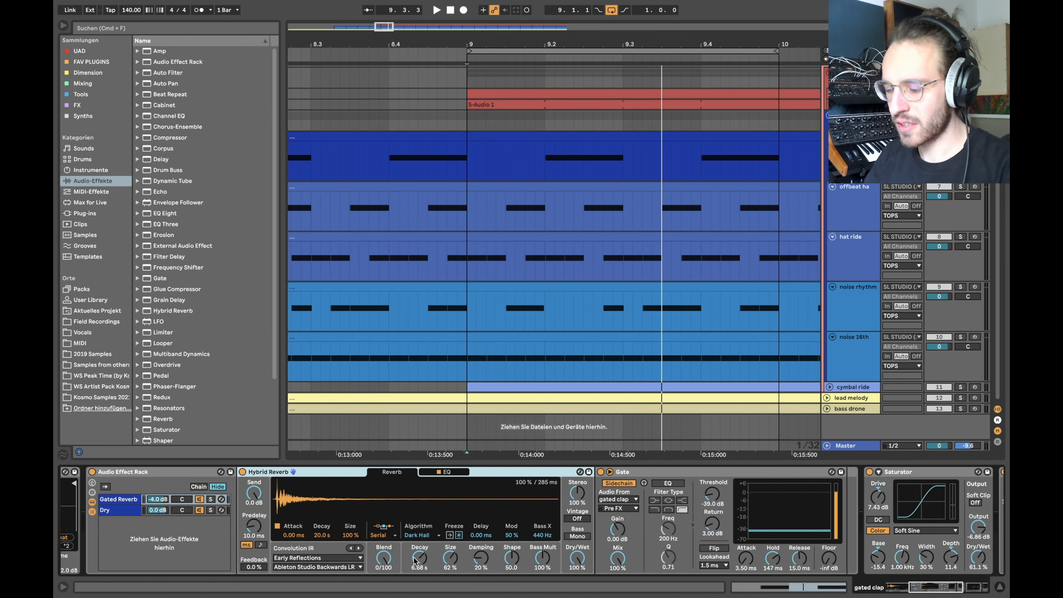
{"action": "scroll", "coordinate": [626, 528], "scroll_direction": "right", "scroll_amount": 4}
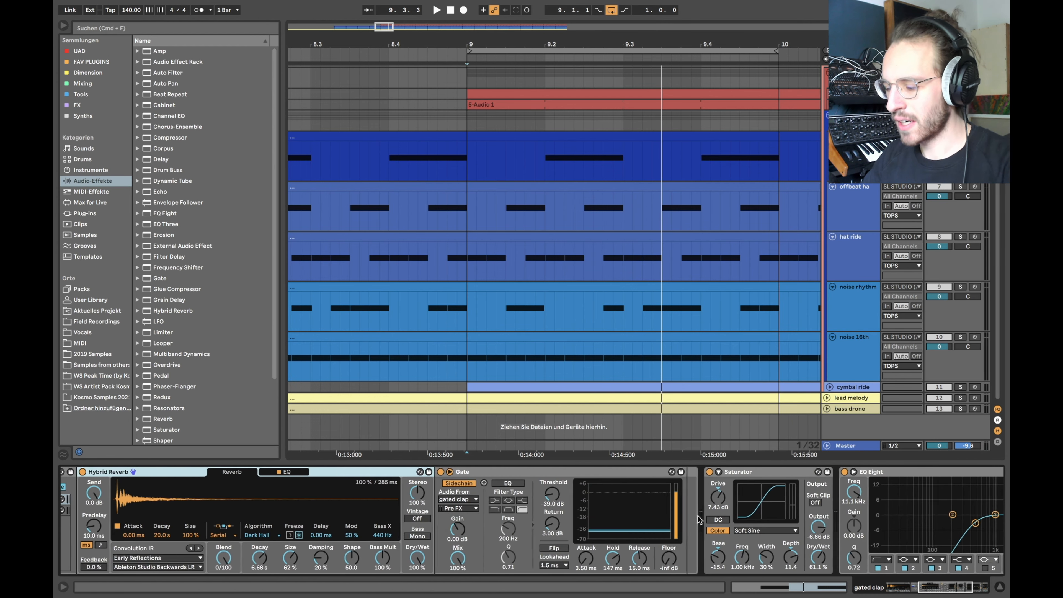
{"action": "left_click", "coordinate": [459, 511]}
{"action": "left_click", "coordinate": [459, 513]}
{"action": "scroll", "coordinate": [457, 510], "scroll_direction": "left", "scroll_amount": 8}
{"action": "left_click", "coordinate": [297, 511]}
{"action": "left_click", "coordinate": [308, 499]}
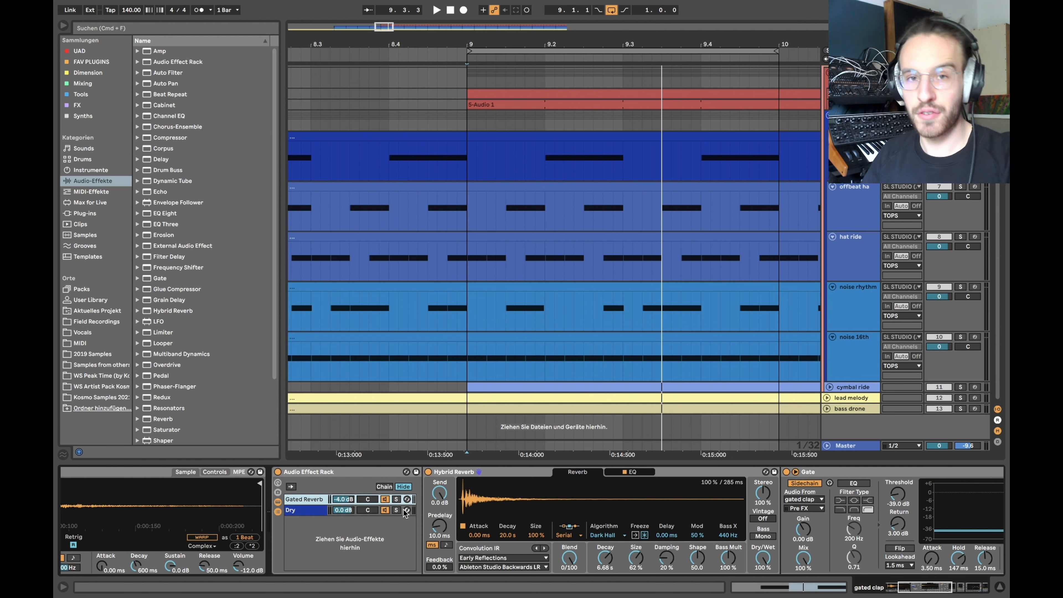
{"action": "scroll", "coordinate": [561, 554], "scroll_direction": "right", "scroll_amount": 5}
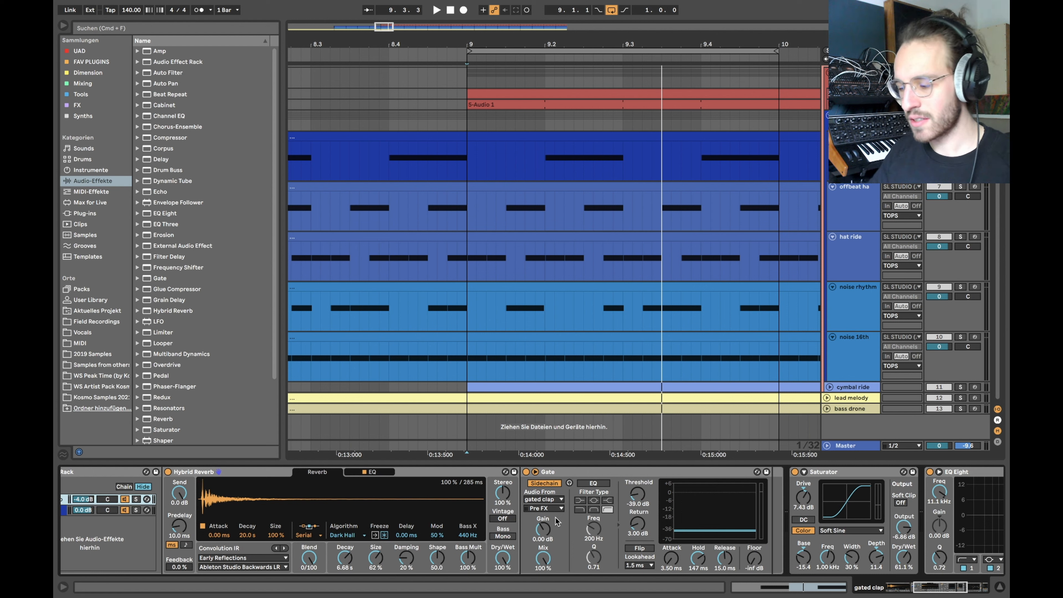
{"action": "left_click", "coordinate": [698, 558]}
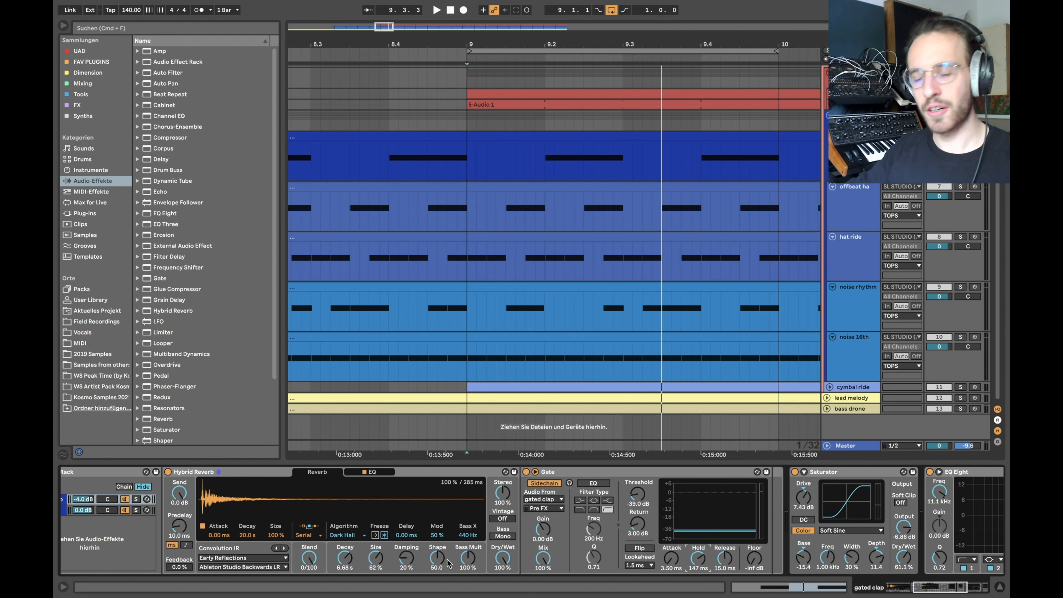
{"action": "left_click", "coordinate": [526, 472]}
{"action": "key", "text": "space"}
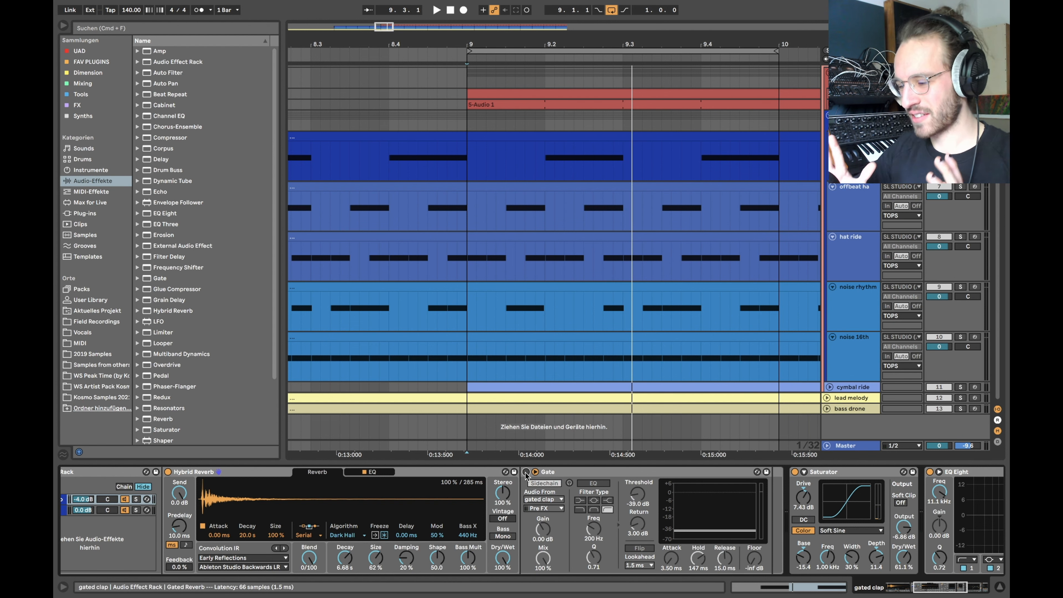
{"action": "left_click", "coordinate": [534, 485]}
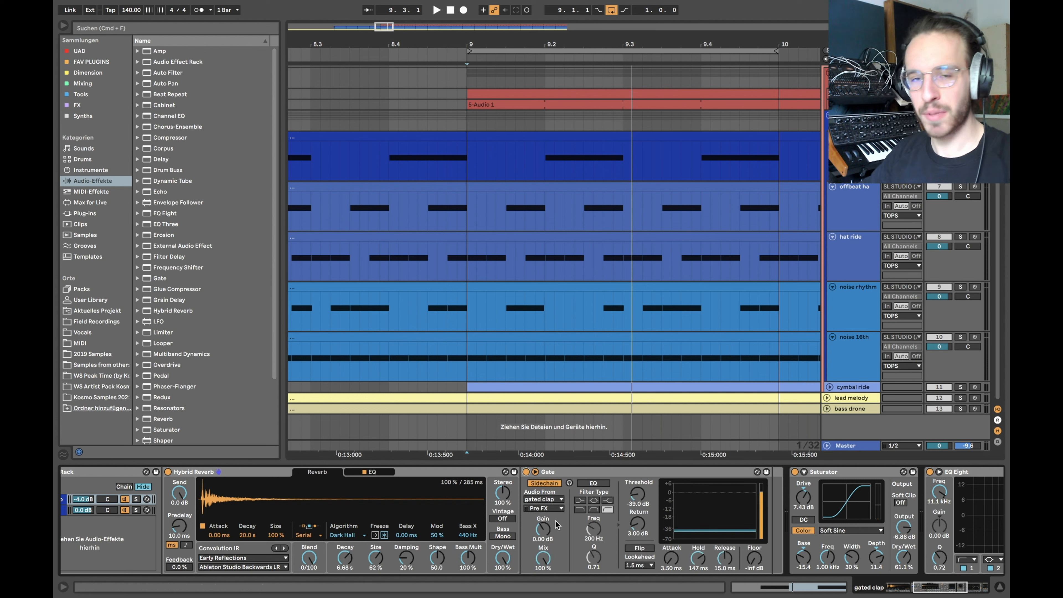
{"action": "scroll", "coordinate": [545, 520], "scroll_direction": "right", "scroll_amount": 10}
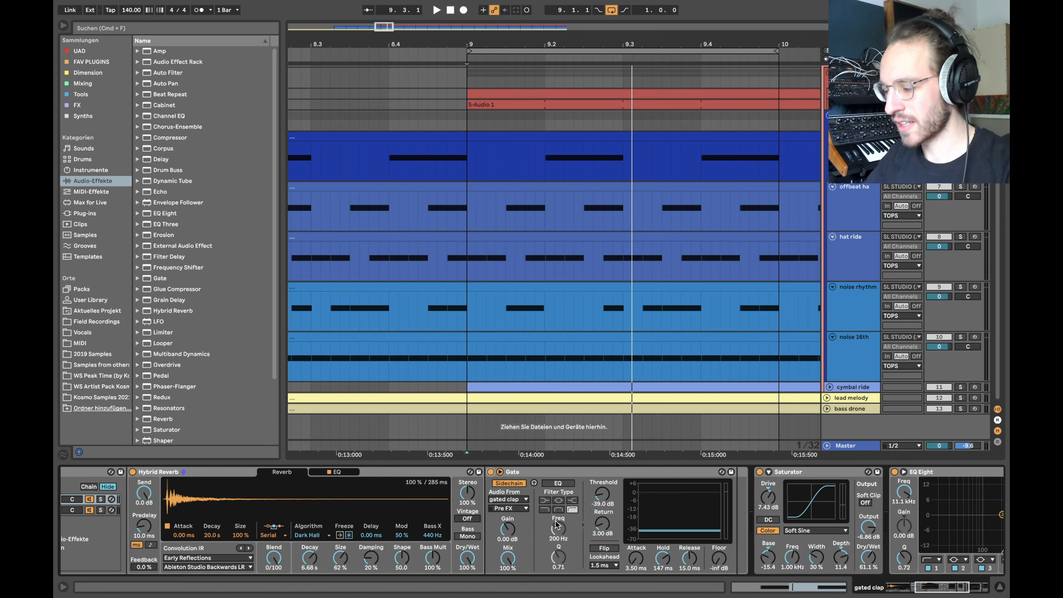
{"action": "scroll", "coordinate": [511, 505], "scroll_direction": "right", "scroll_amount": 1}
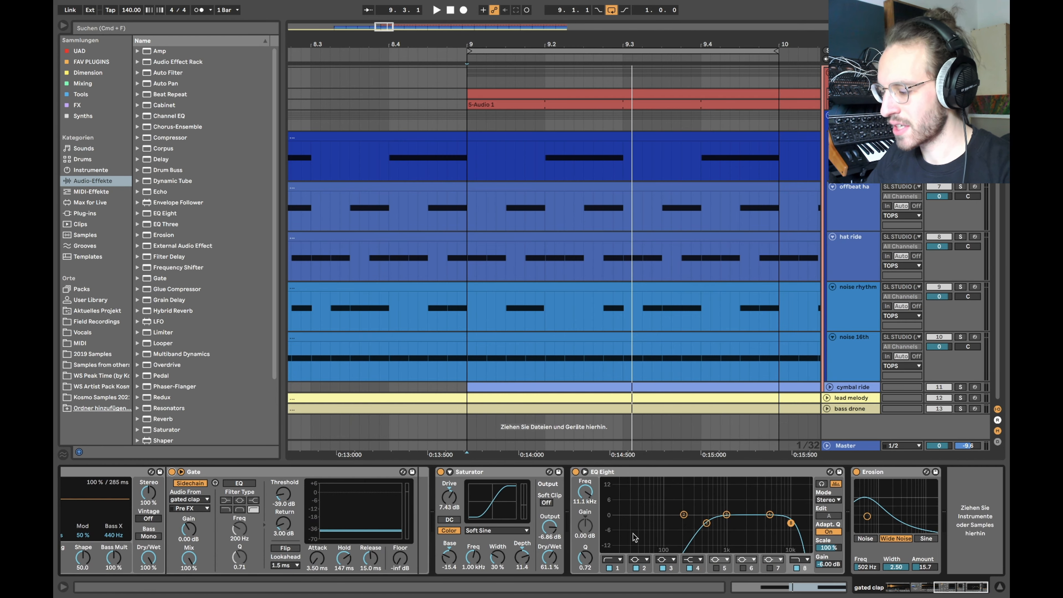
{"action": "scroll", "coordinate": [653, 500], "scroll_direction": "left", "scroll_amount": 12}
{"action": "scroll", "coordinate": [326, 503], "scroll_direction": "left", "scroll_amount": 2}
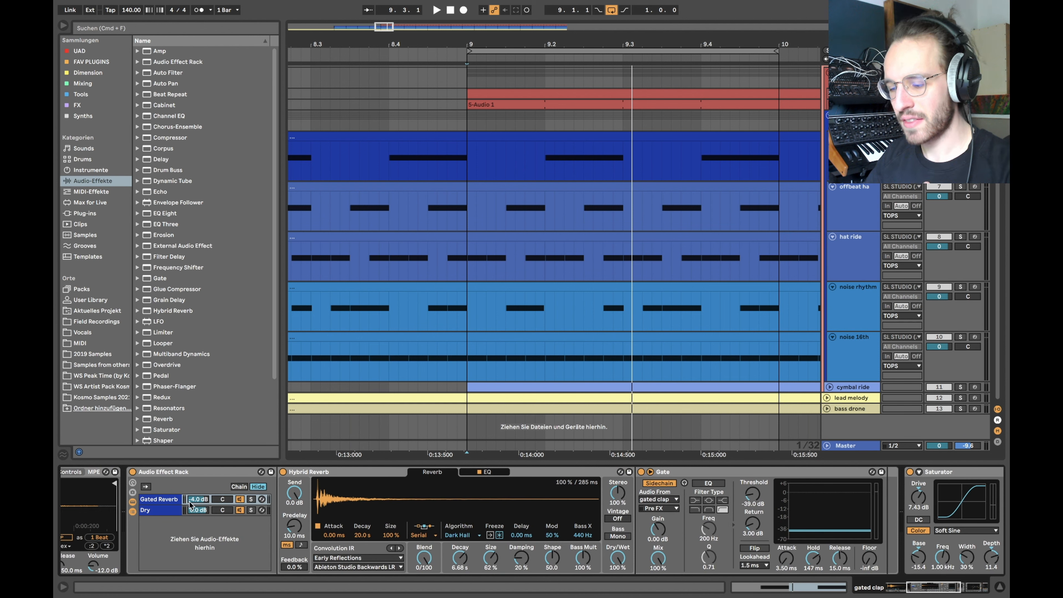
{"action": "left_click", "coordinate": [172, 499]}
{"action": "scroll", "coordinate": [329, 506], "scroll_direction": "left", "scroll_amount": 3}
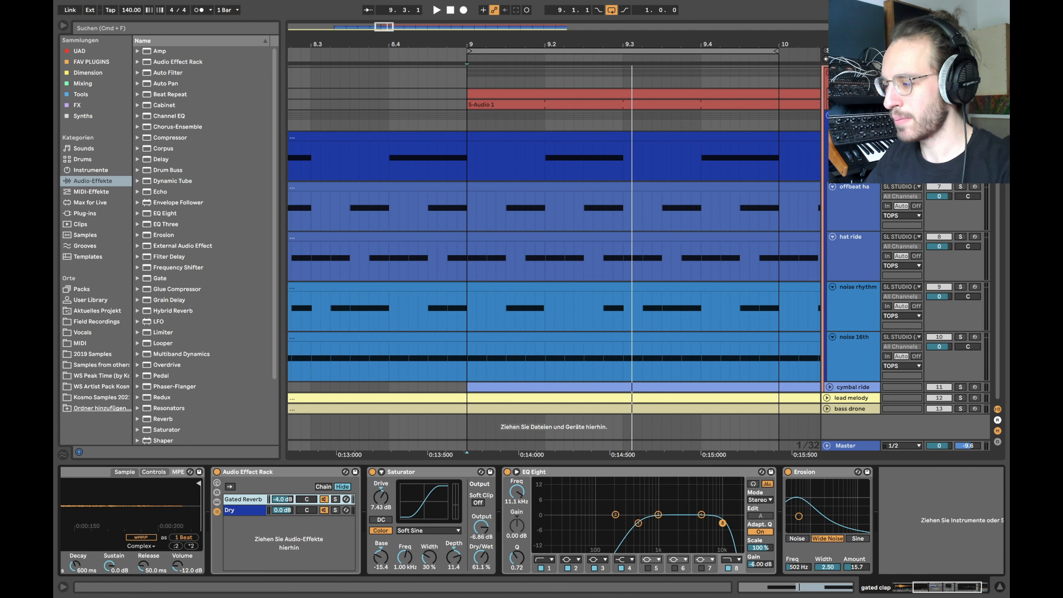
Step: Play from bar 9 and audition the hat ride track soloed
{"action": "left_click", "coordinate": [844, 212]}
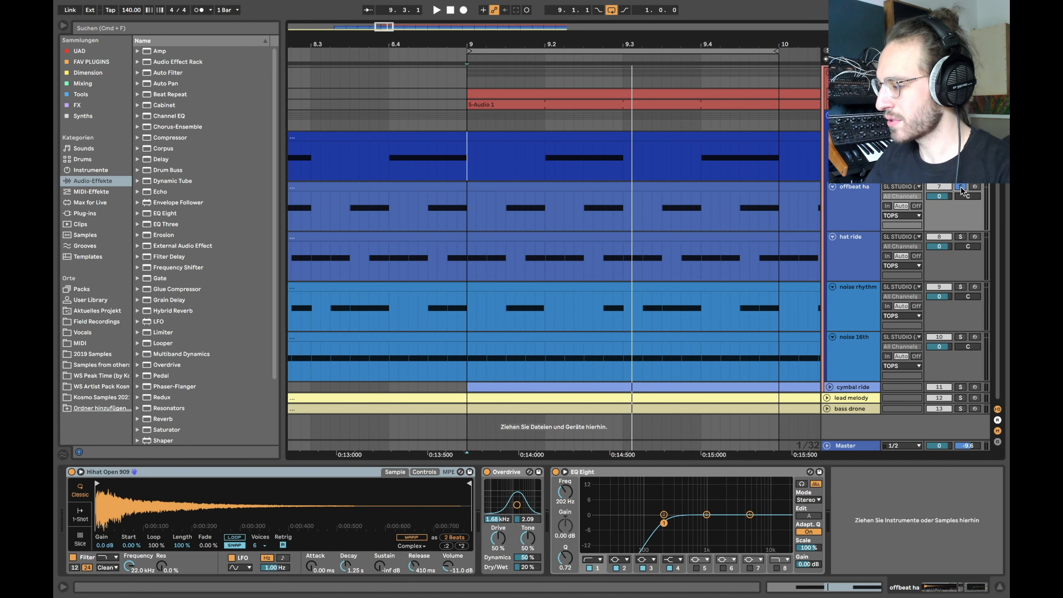
{"action": "left_click", "coordinate": [470, 210]}
{"action": "key", "text": "space"}
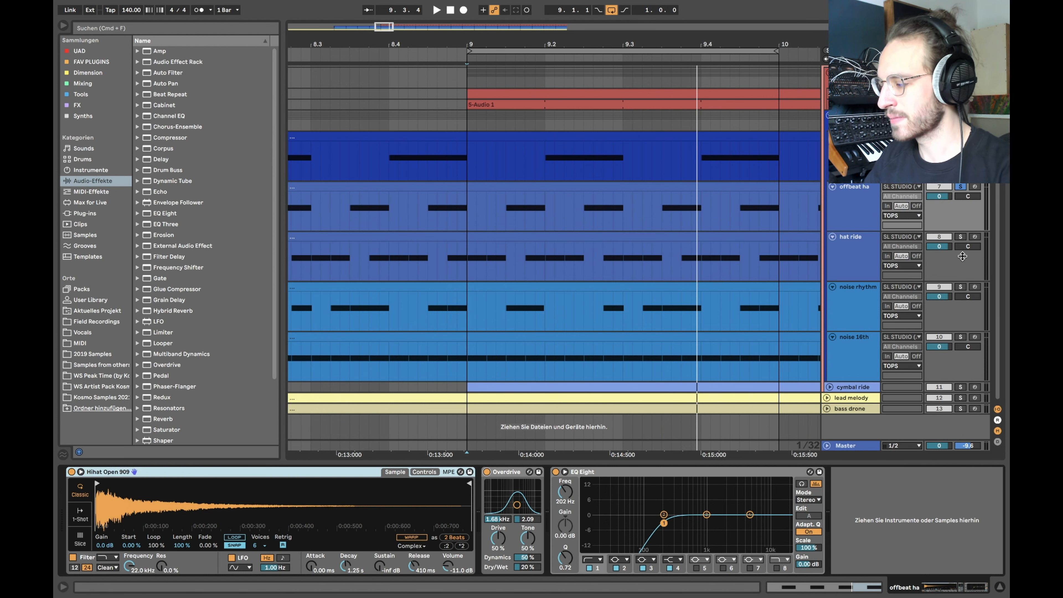
{"action": "scroll", "coordinate": [513, 264], "scroll_direction": "up", "scroll_amount": 2}
{"action": "left_click_drag", "start_coordinate": [498, 254], "coordinate": [533, 256]}
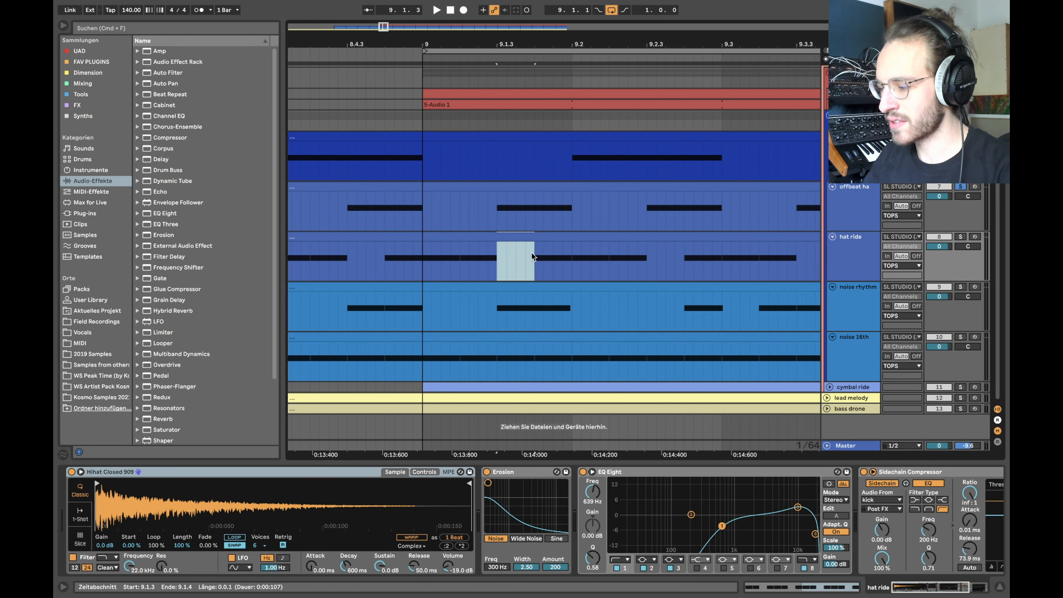
{"action": "left_click", "coordinate": [960, 236]}
{"action": "scroll", "coordinate": [501, 268], "scroll_direction": "down", "scroll_amount": 2}
{"action": "left_click", "coordinate": [490, 236]}
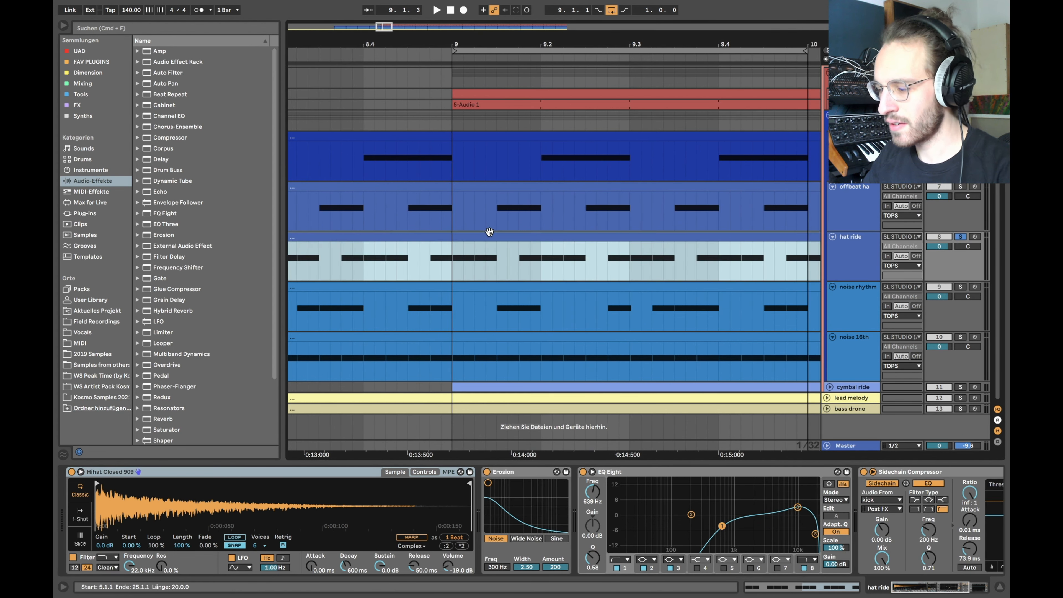
{"action": "scroll", "coordinate": [489, 236], "scroll_direction": "down", "scroll_amount": 3}
{"action": "left_click", "coordinate": [477, 256]}
{"action": "key", "text": "space"}
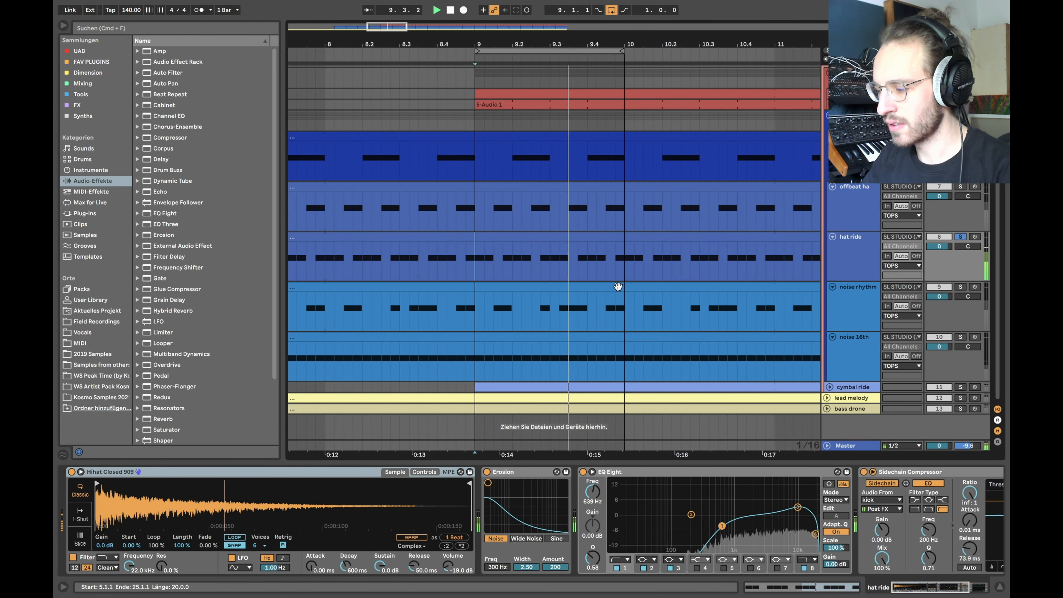
{"action": "key", "text": "space"}
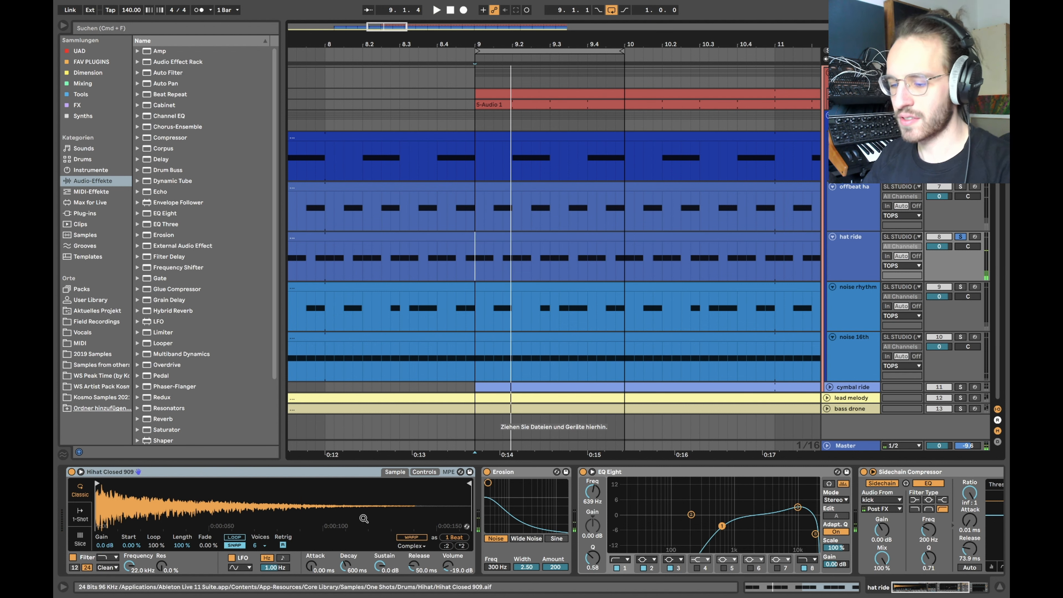
Step: Solo the offbeat hat alongside hat ride and play them from bar 9
{"action": "left_click", "coordinate": [961, 187], "text": "super"}
{"action": "left_click", "coordinate": [480, 206]}
{"action": "key", "text": "space"}
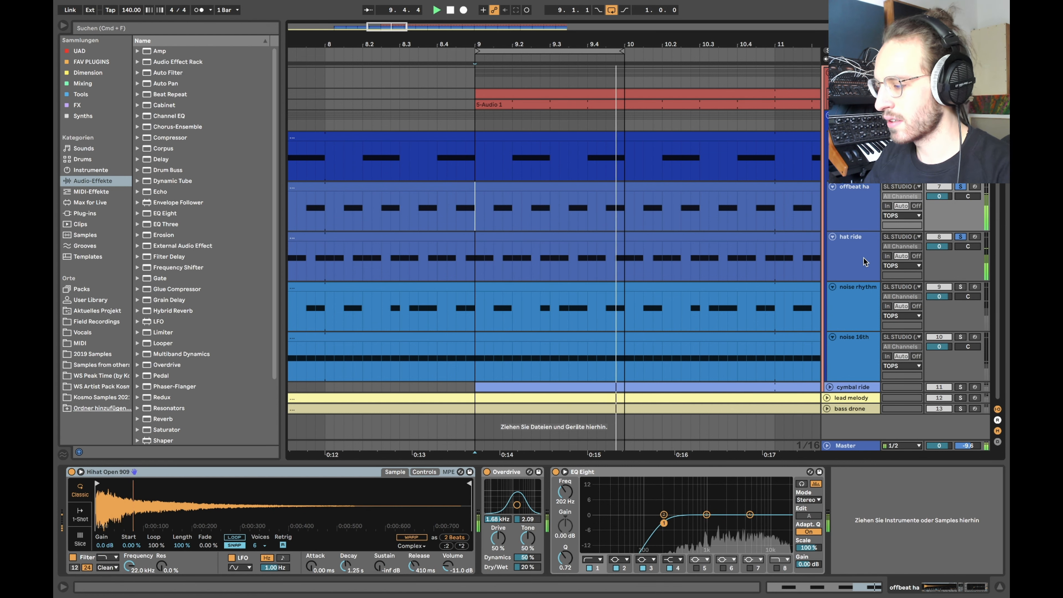
{"action": "key", "text": "space"}
Step: Unsolo offbeat hat and inspect hat ride's Erosion and 10.9 kHz EQ band
{"action": "left_click", "coordinate": [857, 247]}
{"action": "left_click", "coordinate": [961, 187]}
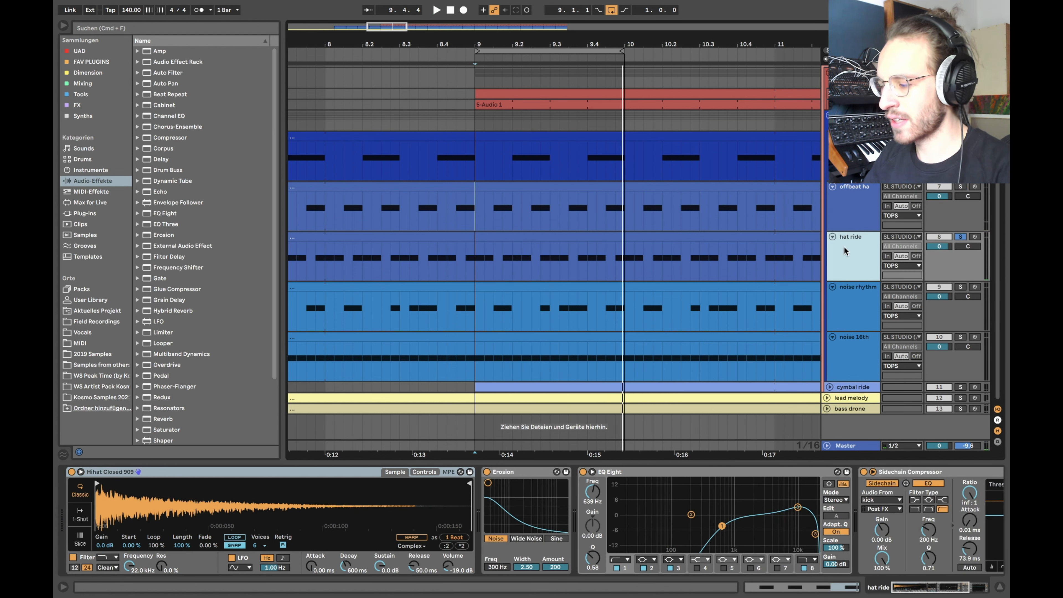
{"action": "left_click", "coordinate": [474, 258]}
{"action": "scroll", "coordinate": [545, 532], "scroll_direction": "right", "scroll_amount": 5}
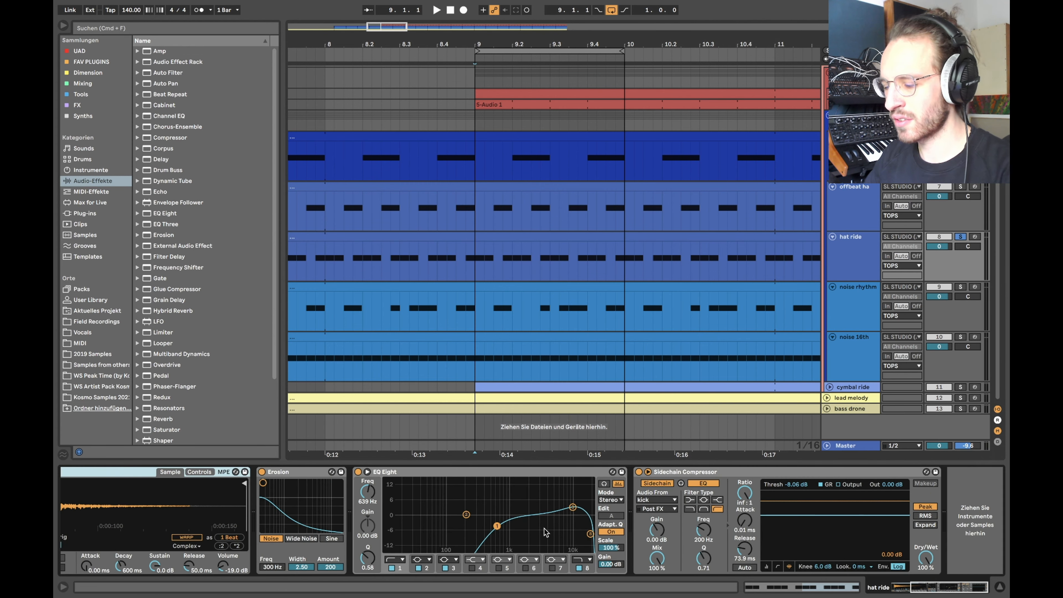
{"action": "left_click", "coordinate": [283, 540]}
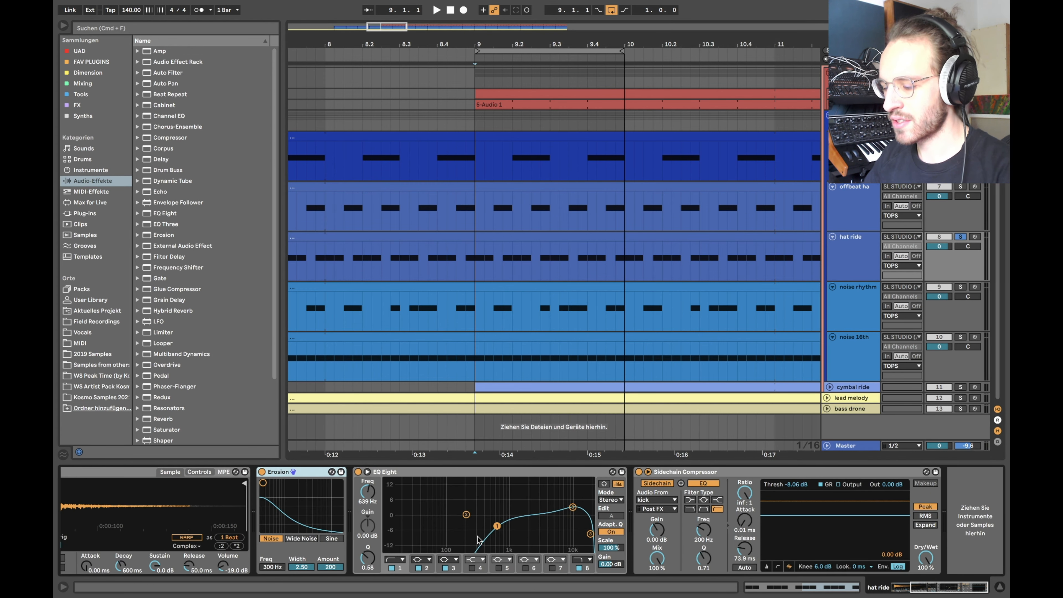
{"action": "left_click", "coordinate": [572, 507]}
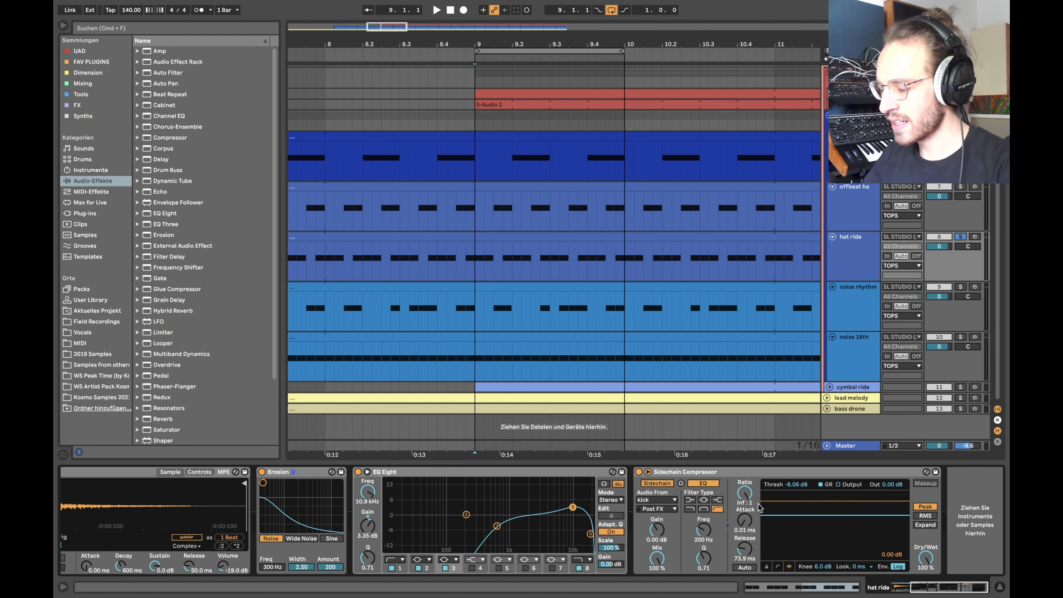
{"action": "scroll", "coordinate": [543, 514], "scroll_direction": "left", "scroll_amount": 8}
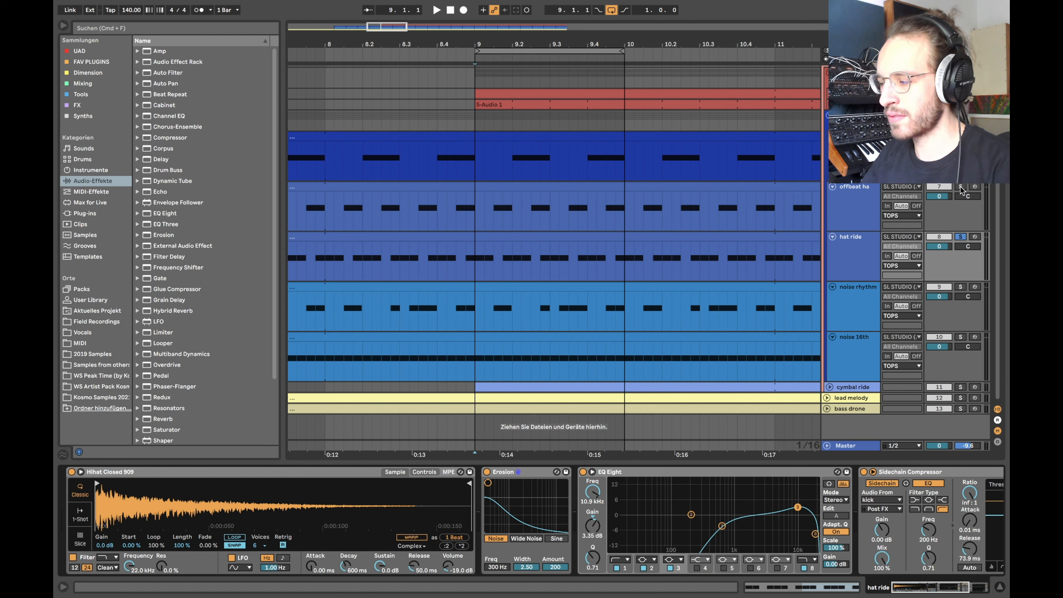
Step: Unsolo hat ride and select the tracks from hat ride up to gated clap
{"action": "left_click", "coordinate": [961, 238]}
{"action": "left_click", "coordinate": [866, 253]}
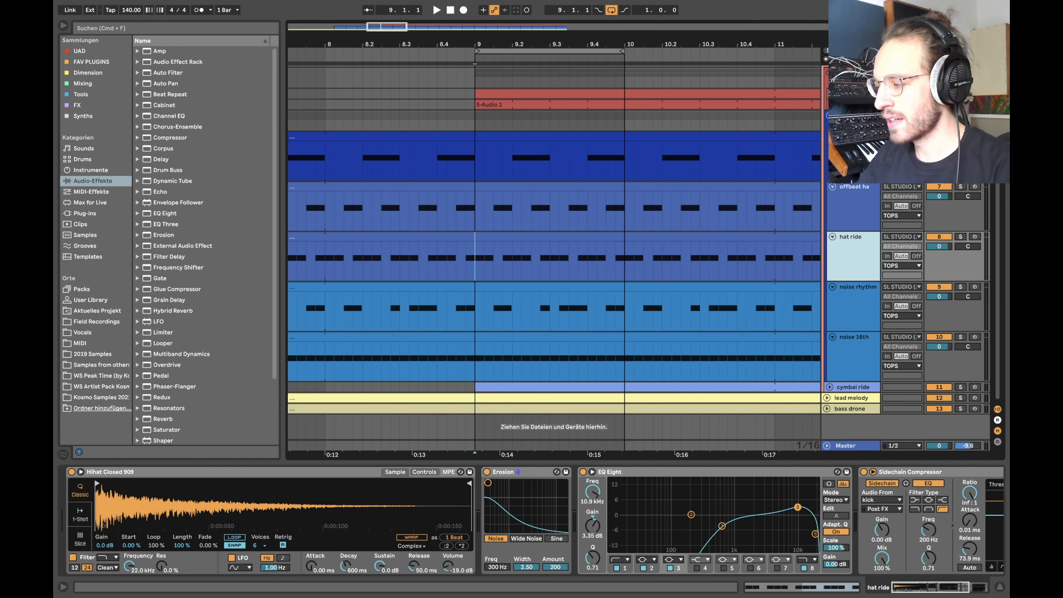
{"action": "left_click", "coordinate": [858, 166], "text": "shift"}
Step: Fold the drum tracks, solo noise 16th and play it from bar 9
{"action": "key", "text": "u"}
{"action": "left_click", "coordinate": [849, 227]}
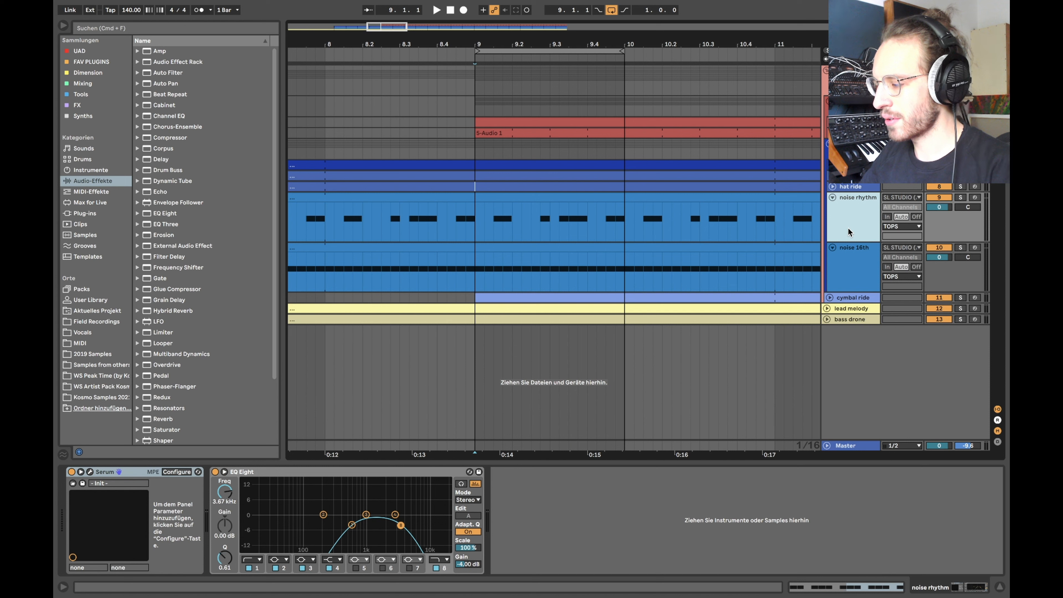
{"action": "left_click_drag", "start_coordinate": [478, 219], "coordinate": [623, 216]}
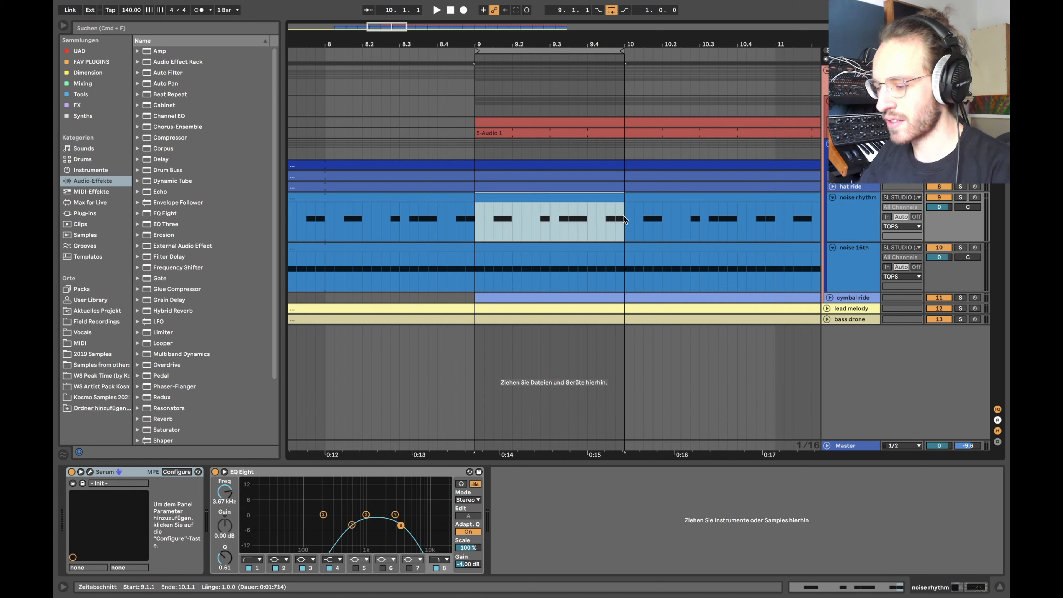
{"action": "left_click", "coordinate": [478, 219]}
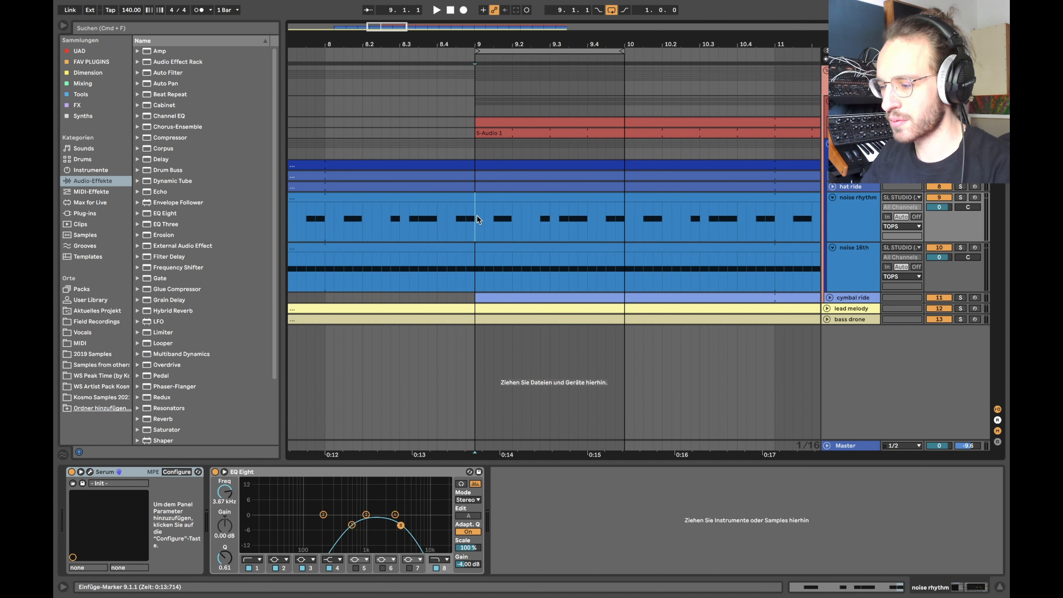
{"action": "left_click", "coordinate": [850, 280]}
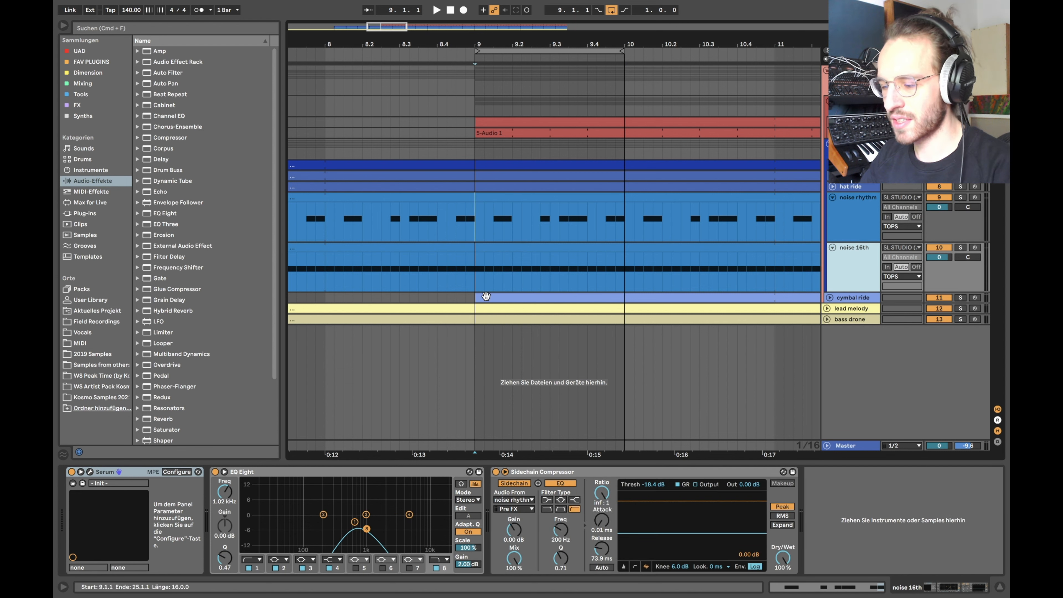
{"action": "left_click", "coordinate": [961, 247]}
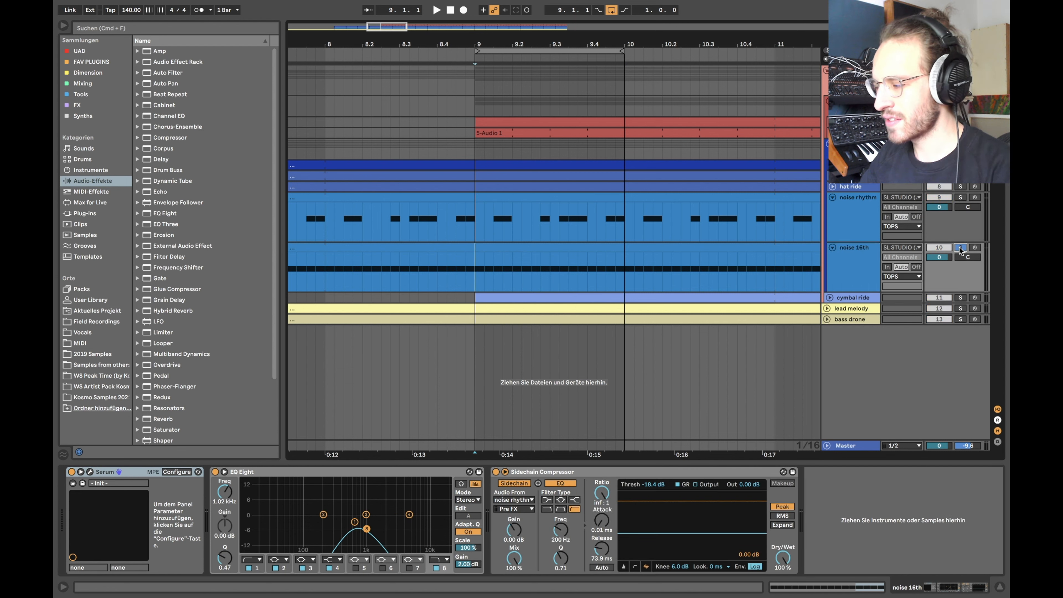
{"action": "left_click", "coordinate": [854, 276]}
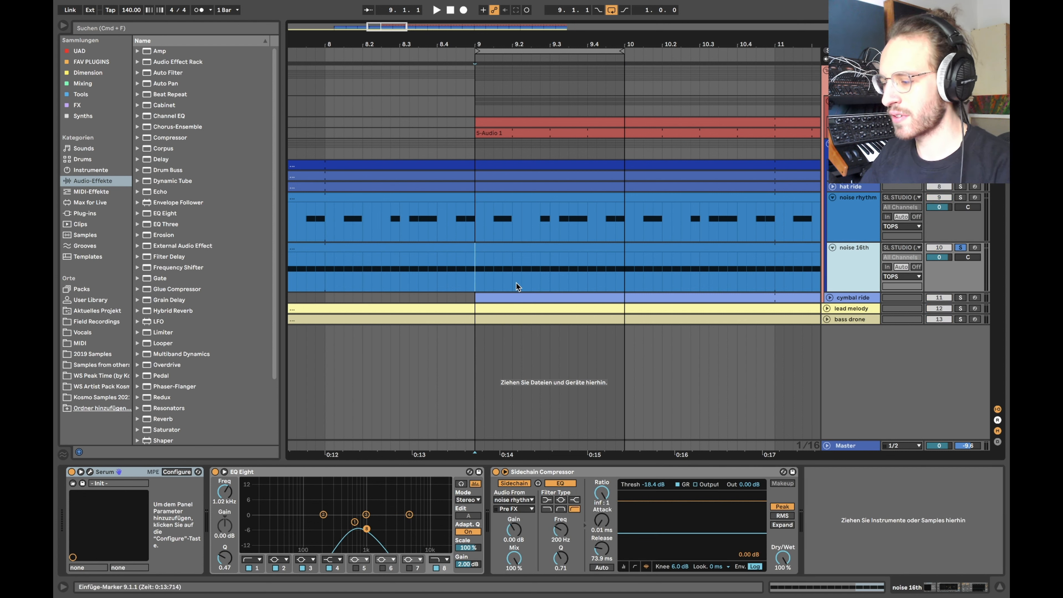
{"action": "key", "text": "space"}
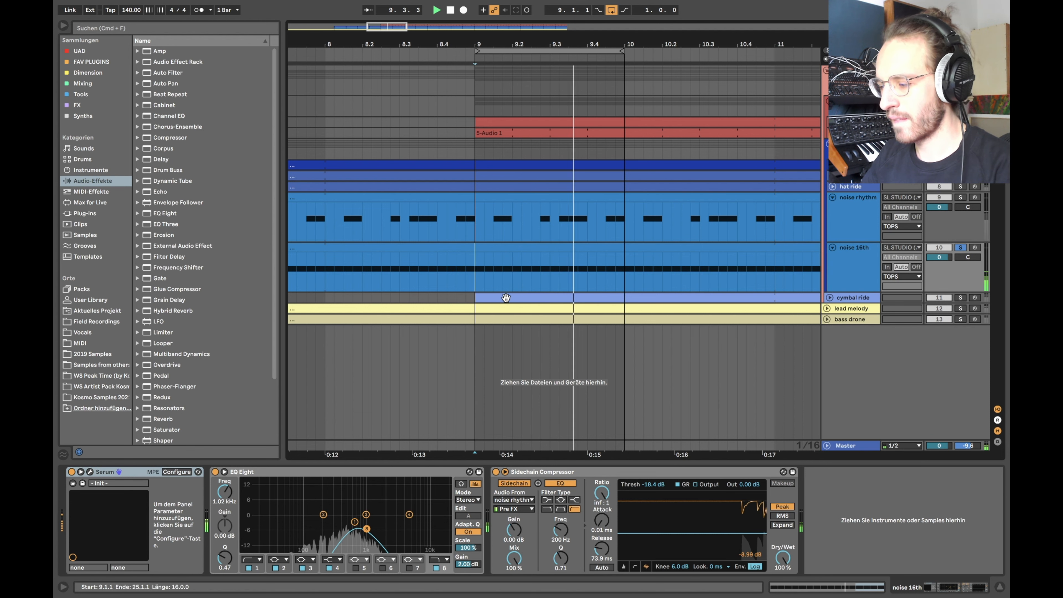
{"action": "key", "text": "space"}
Step: Check the noise 16th Serum patch and play it again
{"action": "left_click", "coordinate": [90, 472]}
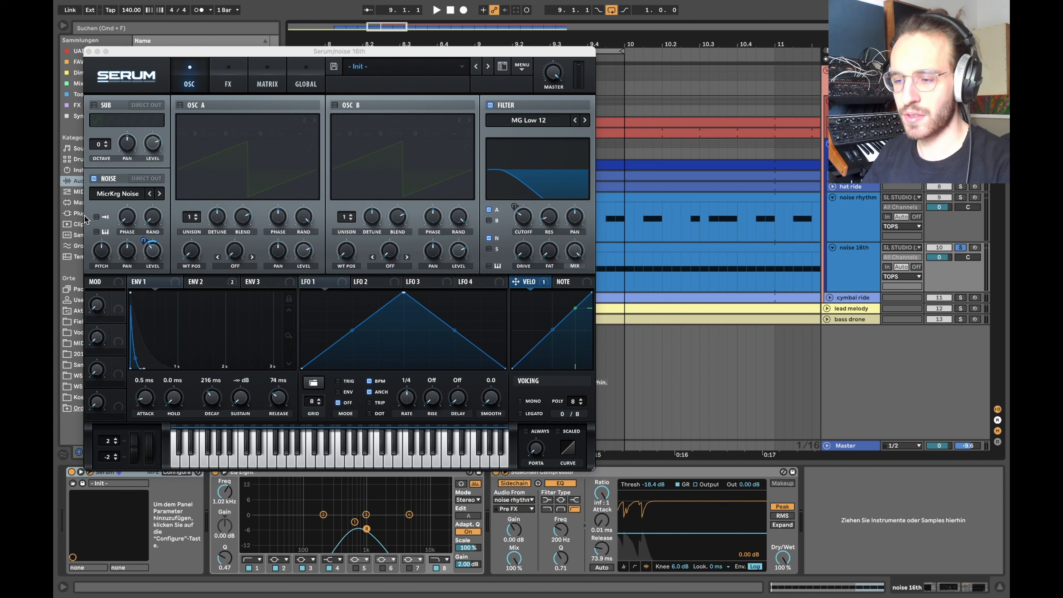
{"action": "left_click", "coordinate": [89, 52]}
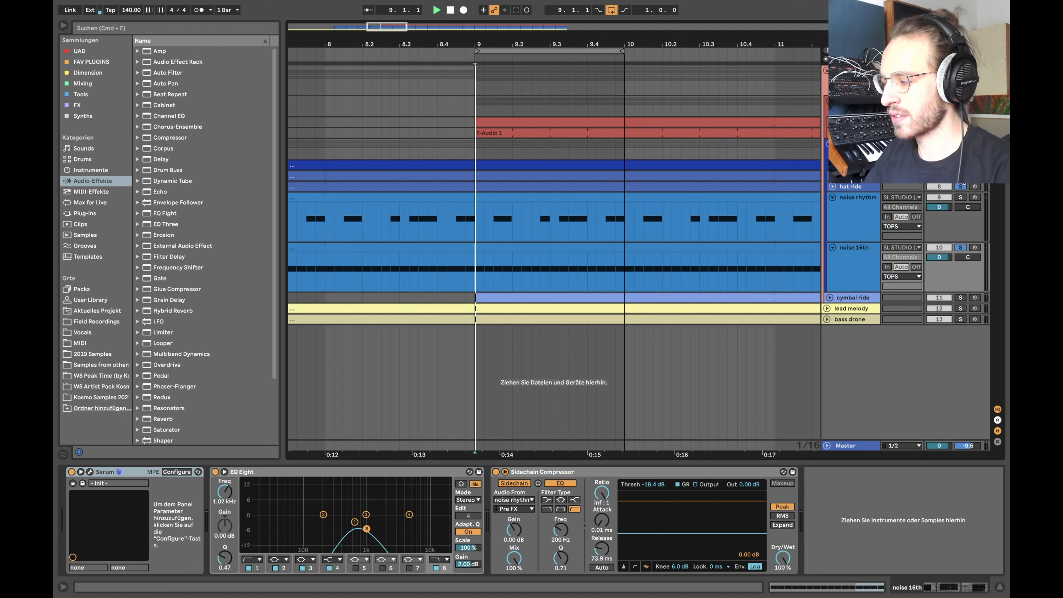
{"action": "key", "text": "space"}
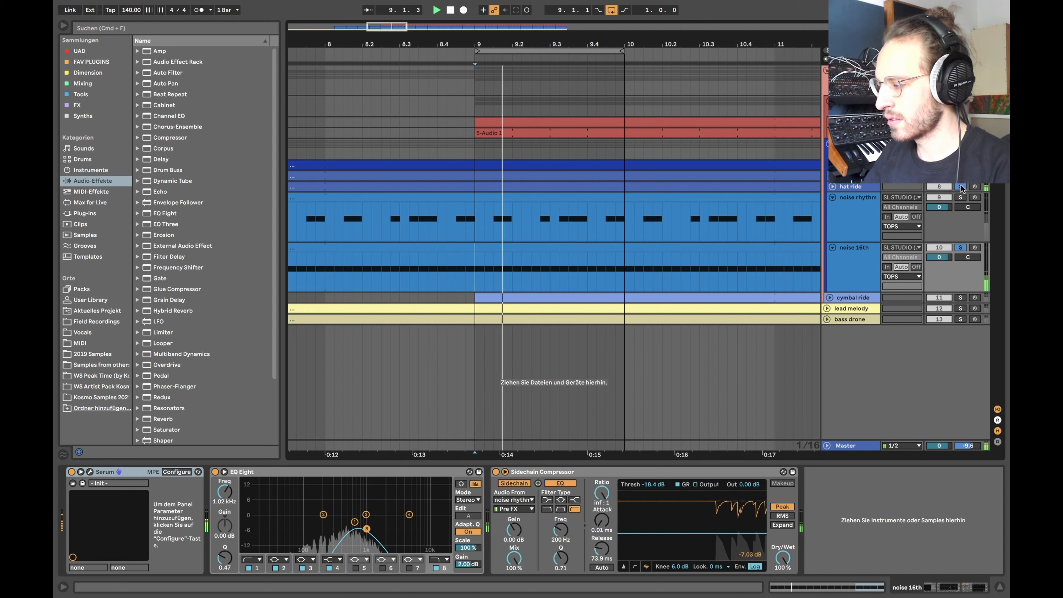
{"action": "key", "text": "space"}
Step: Solo noise rhythm too, check its Serum sound and play both from bar 9
{"action": "left_click", "coordinate": [961, 198]}
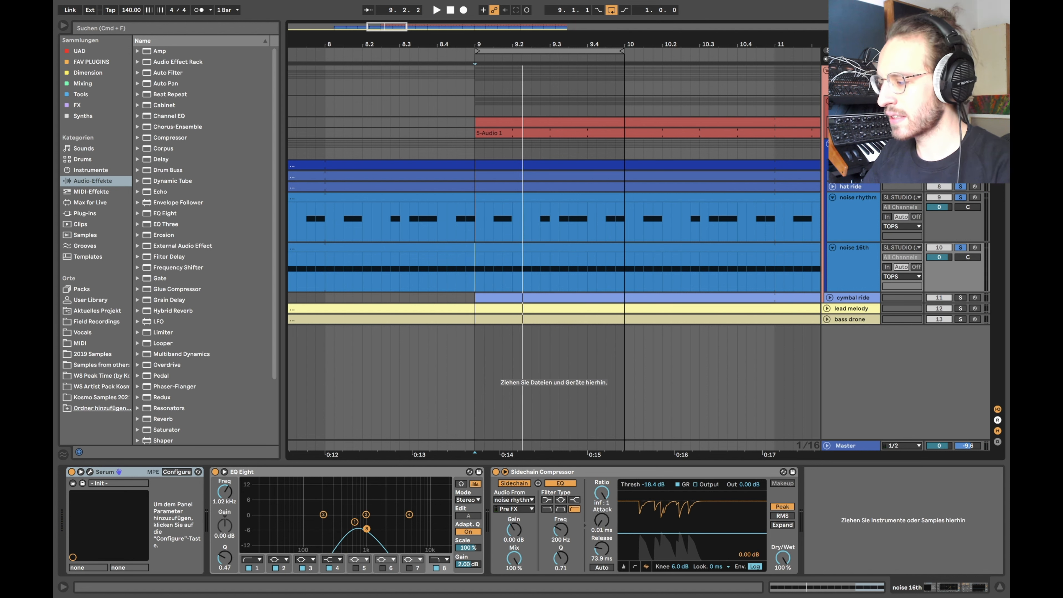
{"action": "left_click", "coordinate": [786, 222]}
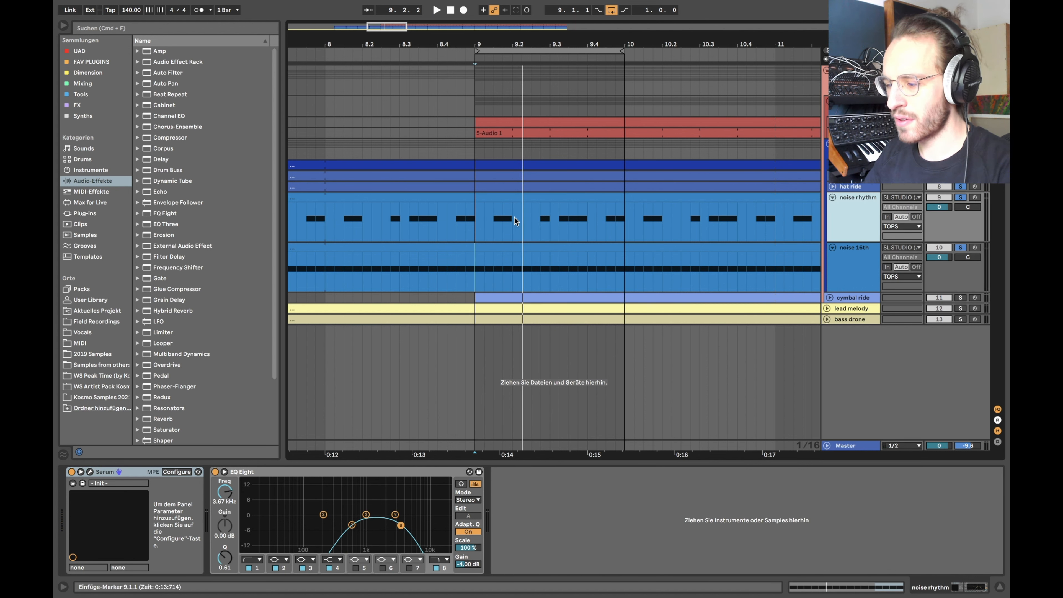
{"action": "left_click_drag", "start_coordinate": [474, 225], "coordinate": [625, 220]}
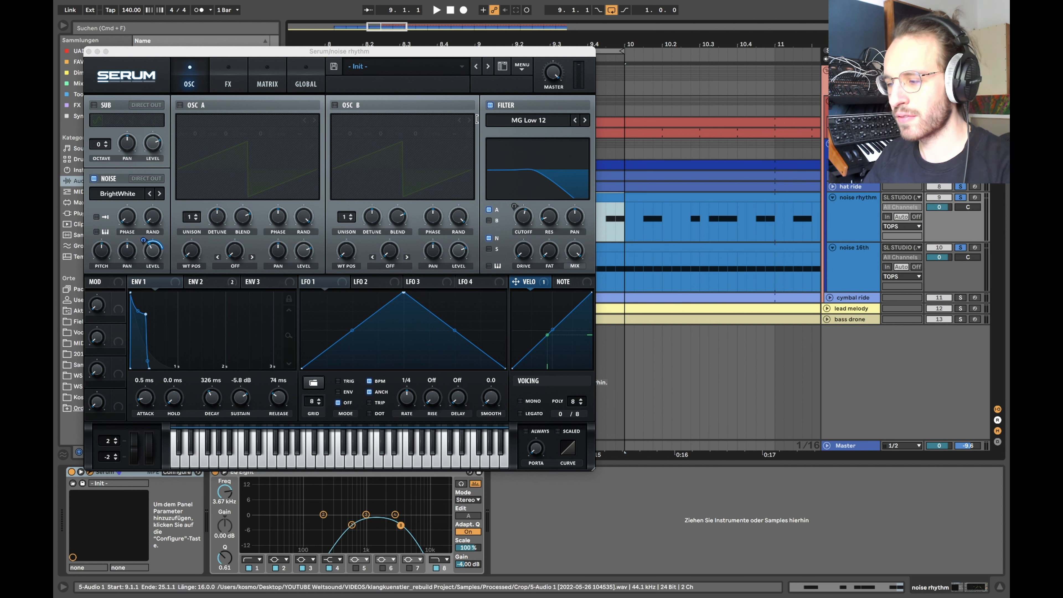
{"action": "left_click", "coordinate": [88, 51]}
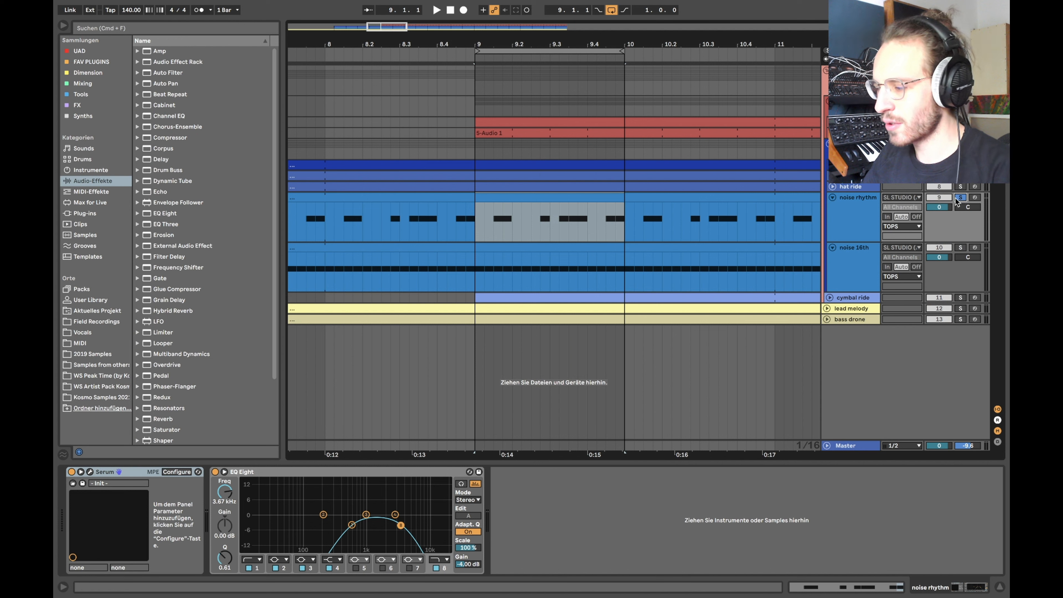
{"action": "left_click", "coordinate": [472, 218]}
{"action": "key", "text": "space"}
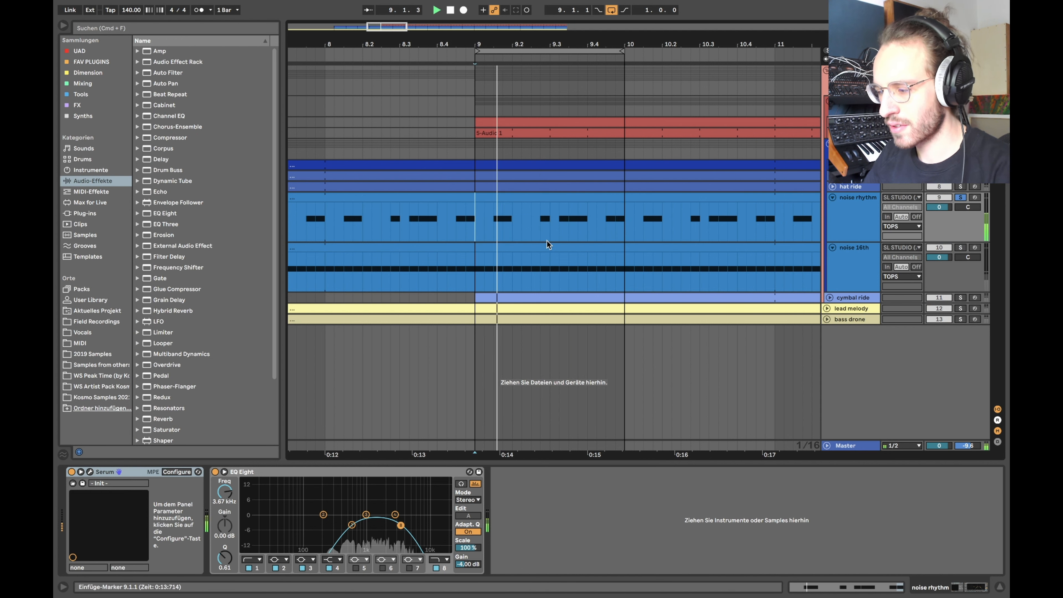
Step: View the noise rhythm clip's C3 note pattern, then close the note editor
{"action": "double_click", "coordinate": [532, 198]}
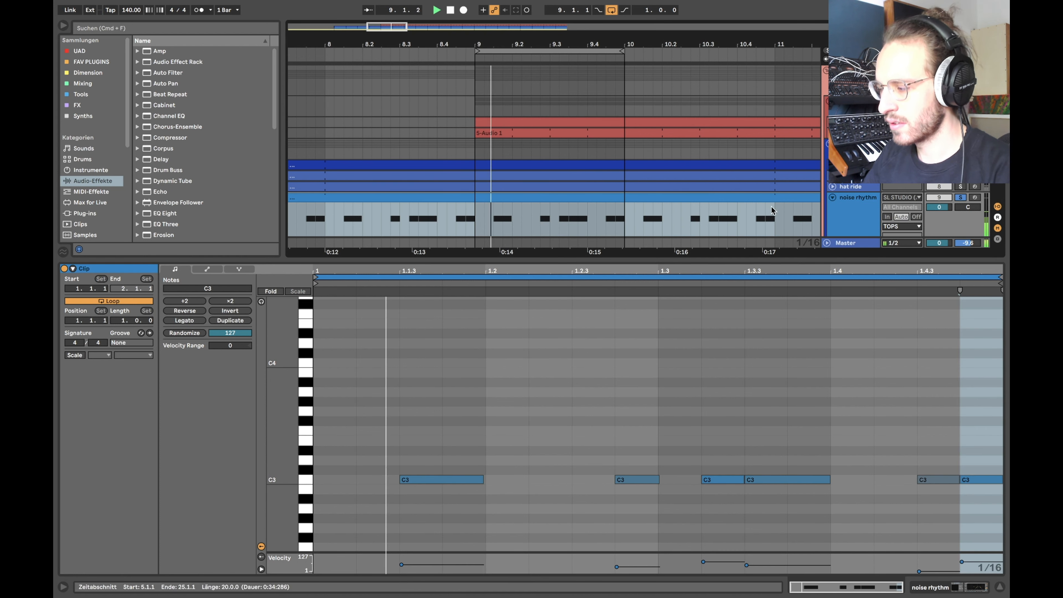
{"action": "scroll", "coordinate": [753, 226], "scroll_direction": "down", "scroll_amount": 5}
{"action": "left_click", "coordinate": [939, 112]}
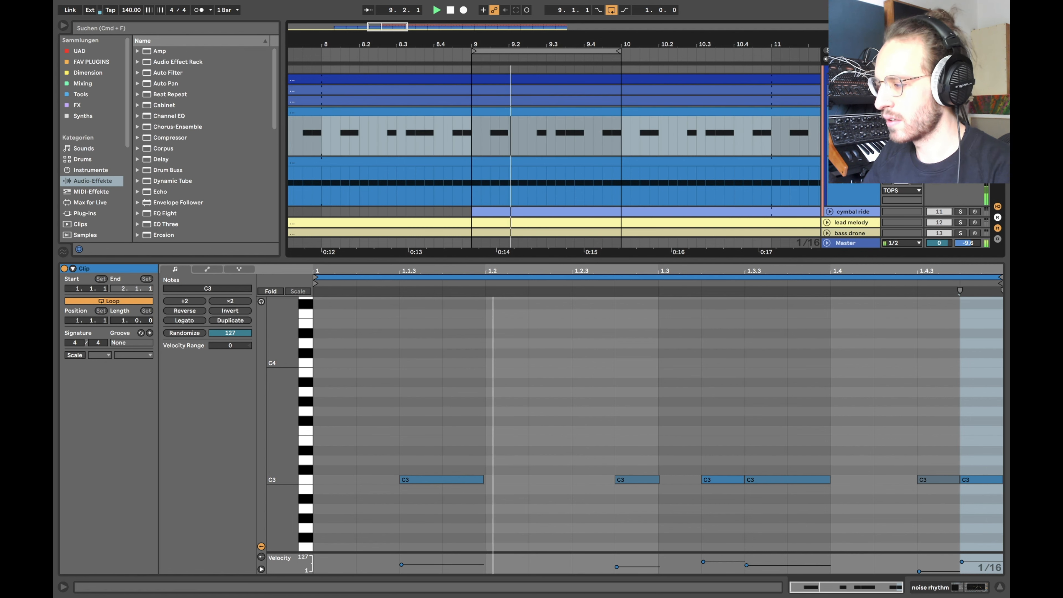
{"action": "left_click", "coordinate": [940, 167]}
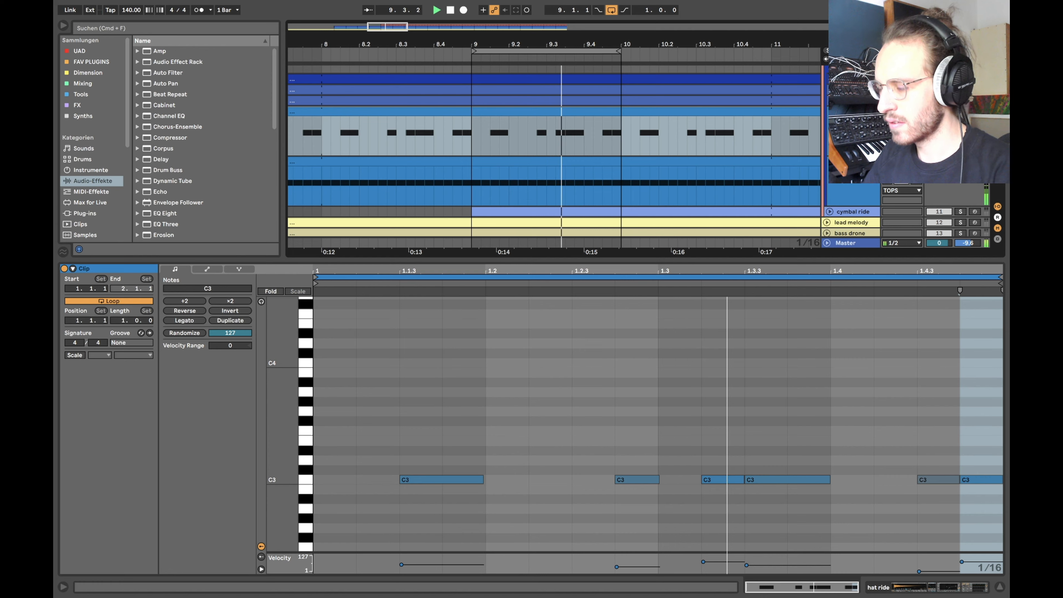
{"action": "key", "text": "super+alt+l"}
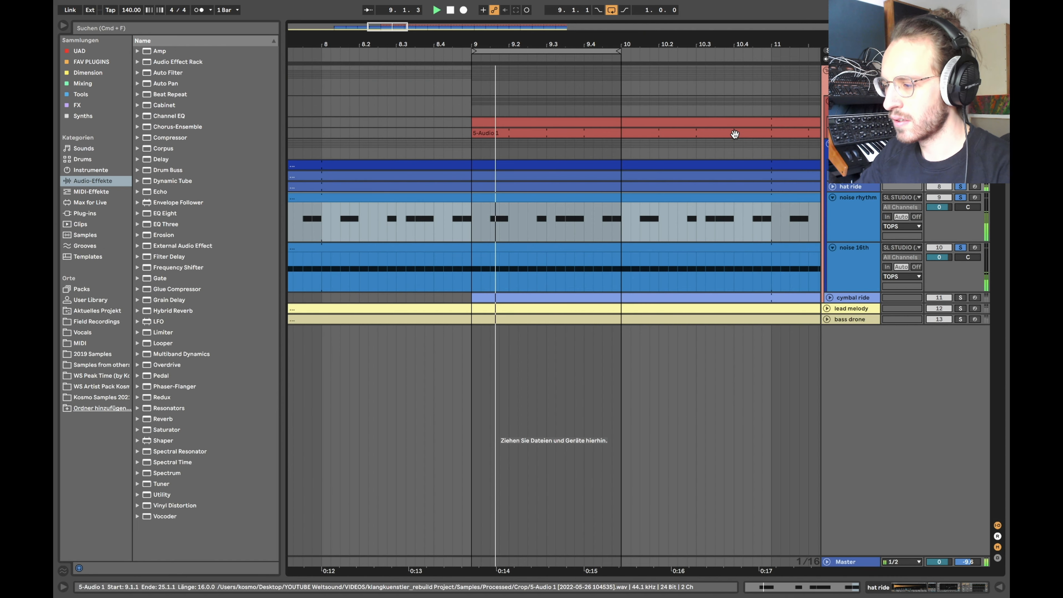
Step: Toggle the noise rhythm solo and set the playback start at bar 9
{"action": "left_click", "coordinate": [961, 198]}
{"action": "left_click", "coordinate": [960, 198]}
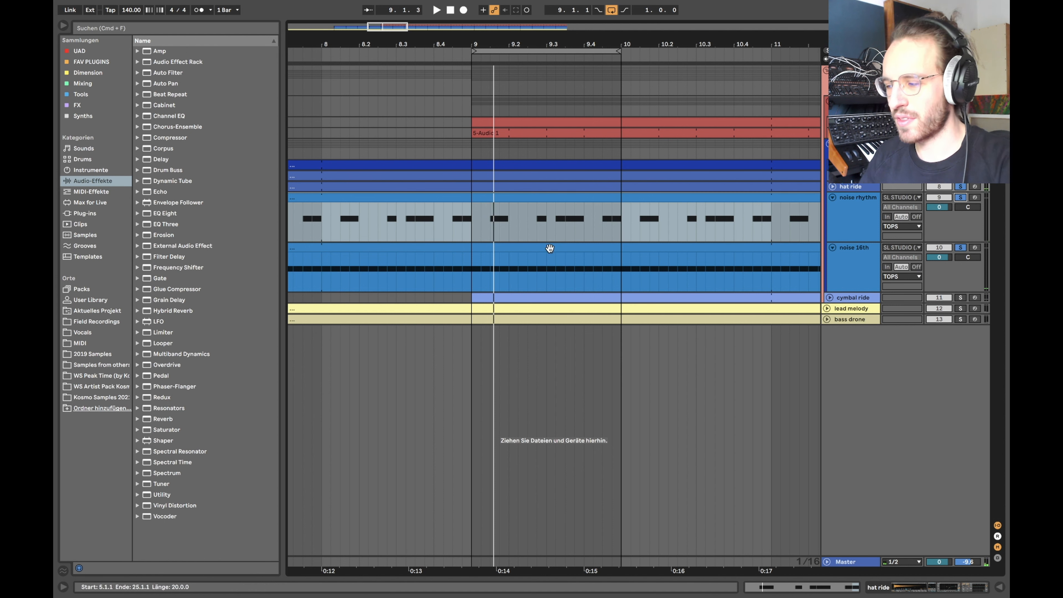
{"action": "scroll", "coordinate": [485, 224], "scroll_direction": "up", "scroll_amount": 3}
{"action": "left_click", "coordinate": [465, 221]}
{"action": "scroll", "coordinate": [464, 219], "scroll_direction": "down", "scroll_amount": 3}
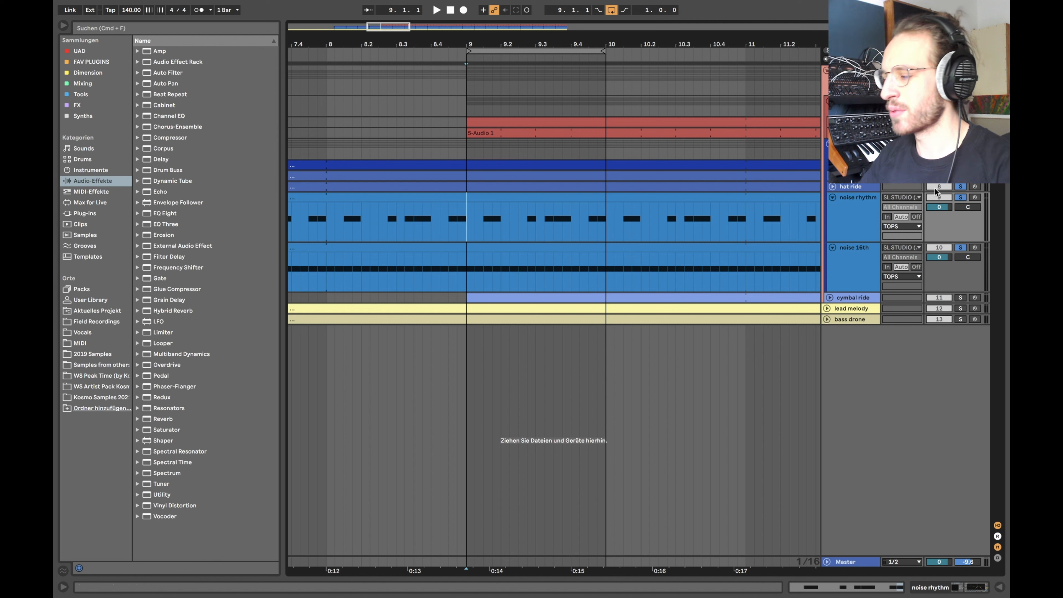
Step: Clear all solos, fold noise rhythm and noise 16th, and play from bar 9
{"action": "left_click", "coordinate": [960, 198]}
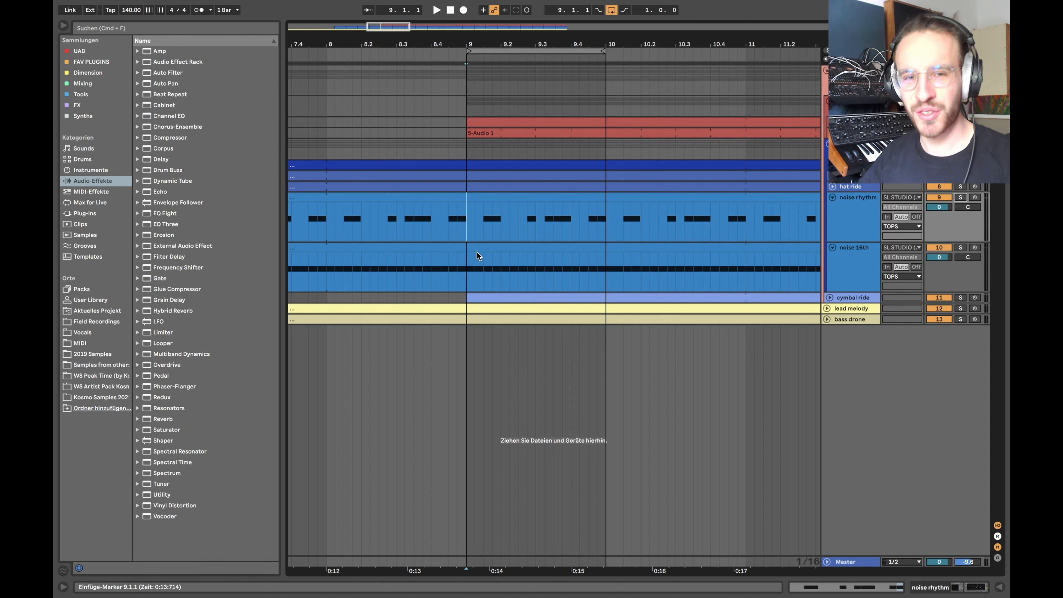
{"action": "left_click_drag", "start_coordinate": [487, 218], "coordinate": [502, 219]}
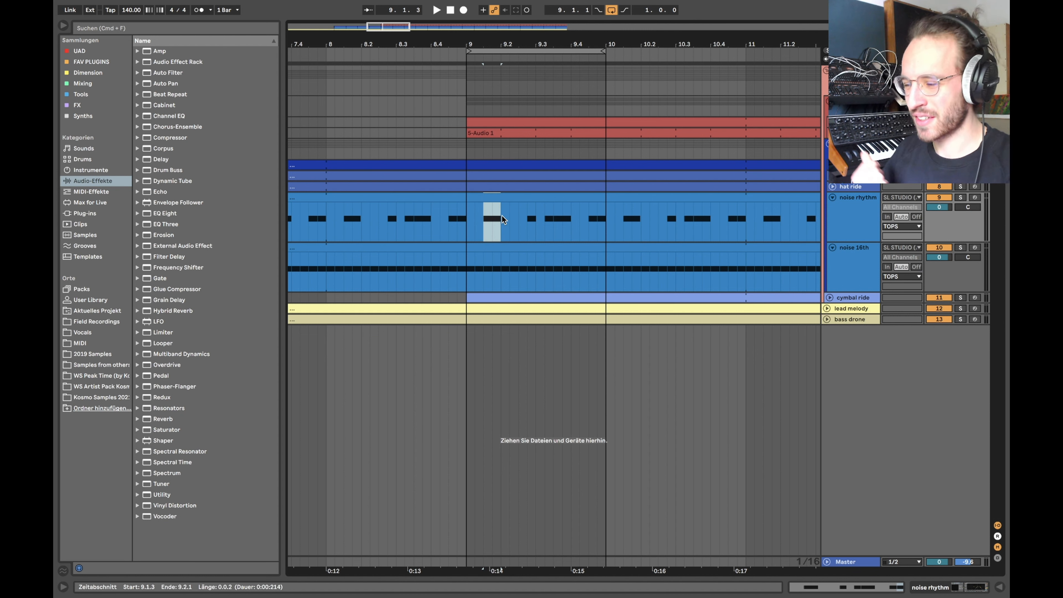
{"action": "left_click", "coordinate": [833, 197], "text": "alt"}
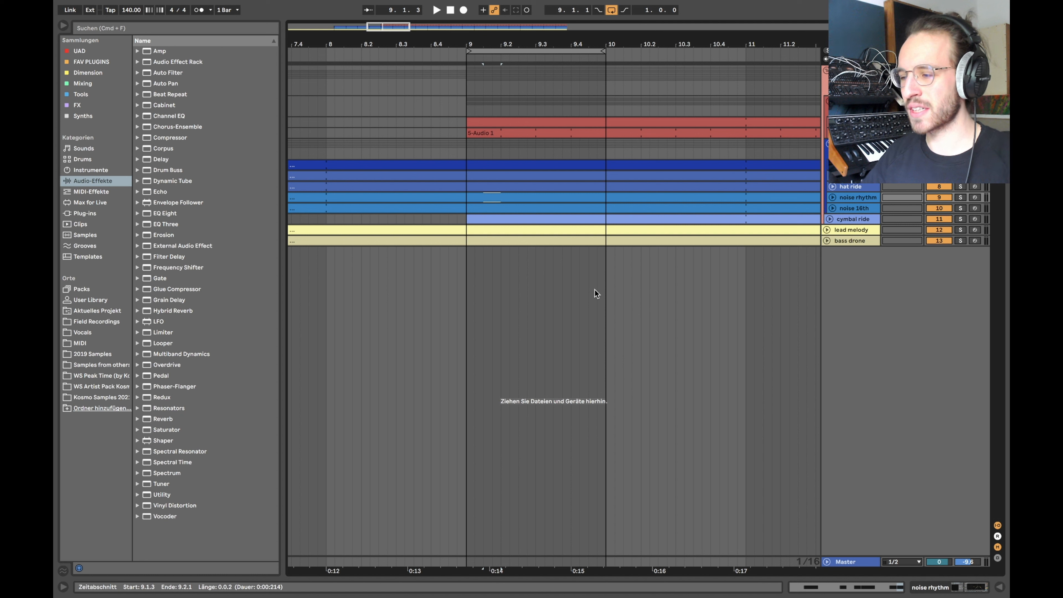
{"action": "left_click", "coordinate": [467, 74]}
{"action": "key", "text": "space"}
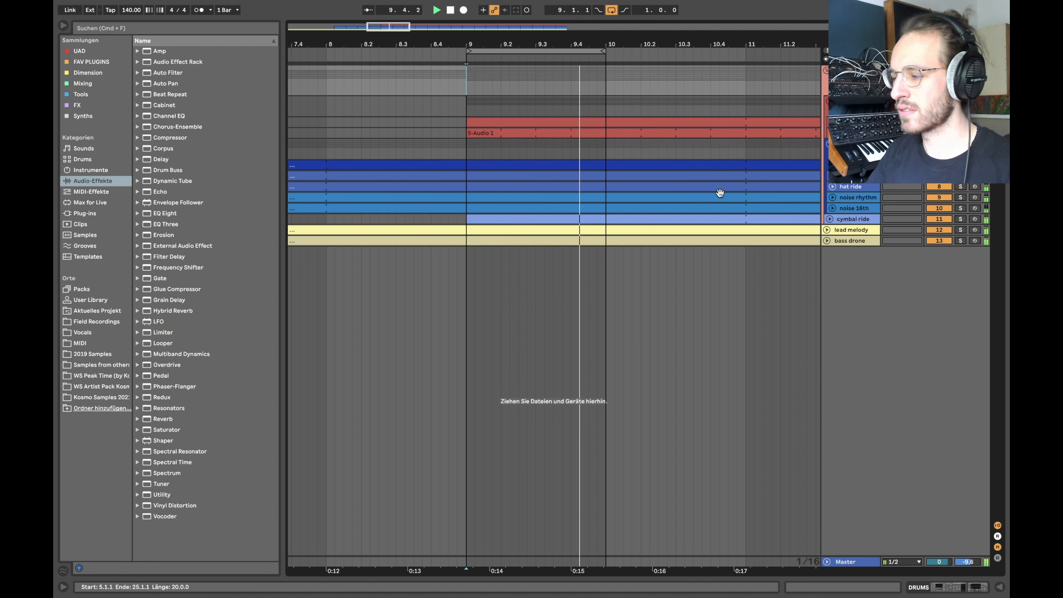
{"action": "key", "text": "space"}
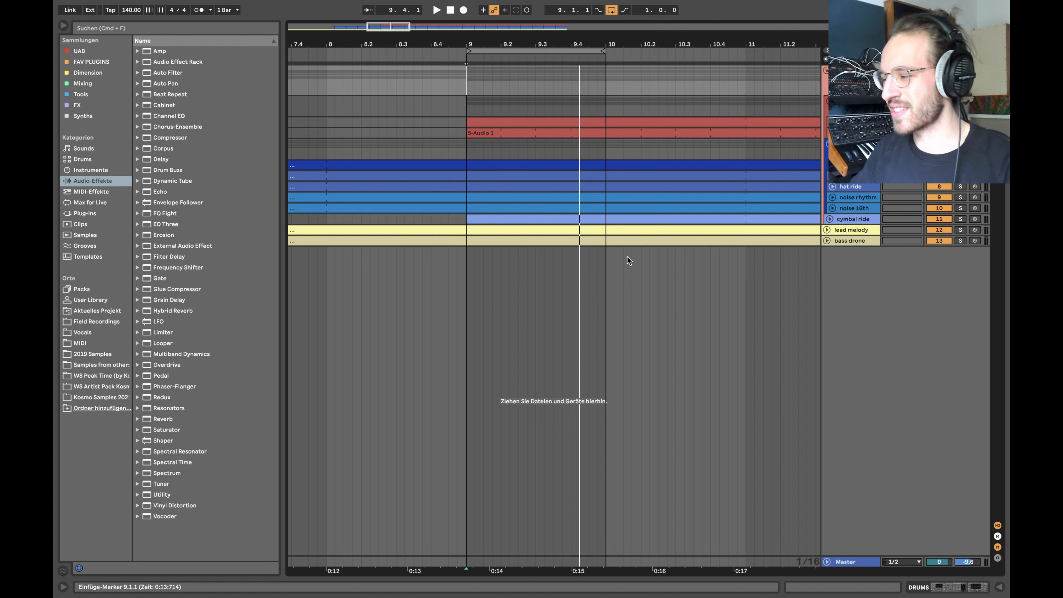
Step: Select the TOPS group track and show its effect devices
{"action": "left_click", "coordinate": [853, 144]}
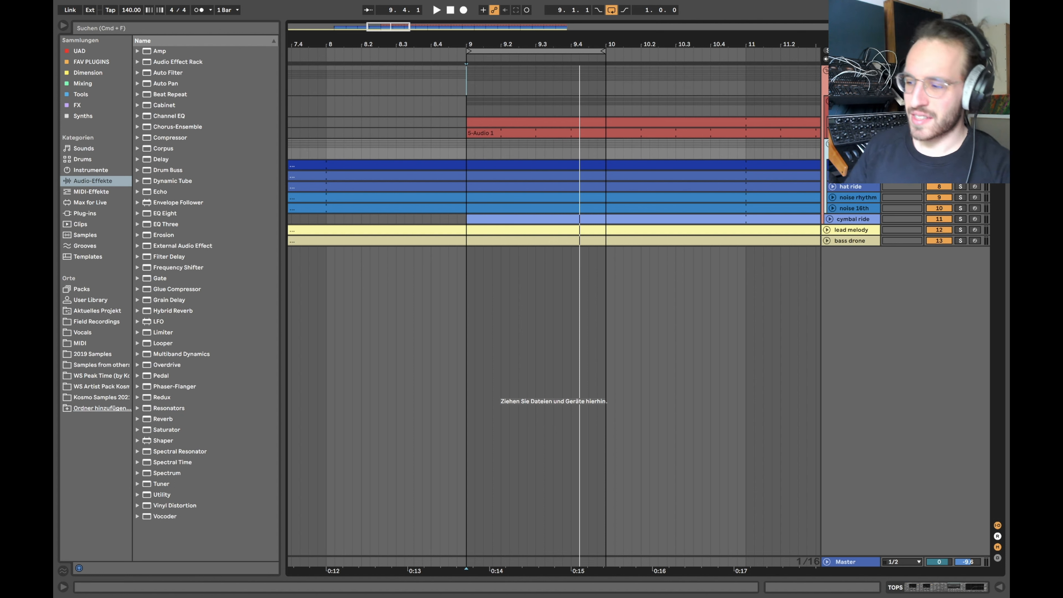
{"action": "double_click", "coordinate": [852, 143]}
{"action": "scroll", "coordinate": [401, 507], "scroll_direction": "left", "scroll_amount": 4}
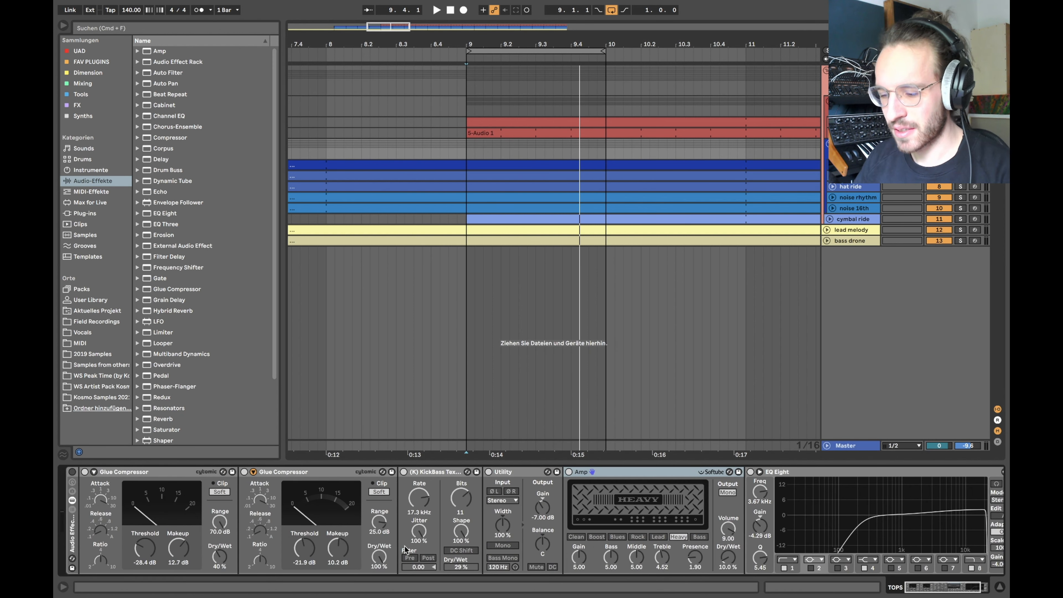
Step: Bypass the second Glue Compressor, KickBass, Utility, Amp and EQ Eight, leaving only the first Glue Compressor active
{"action": "left_click", "coordinate": [72, 471]}
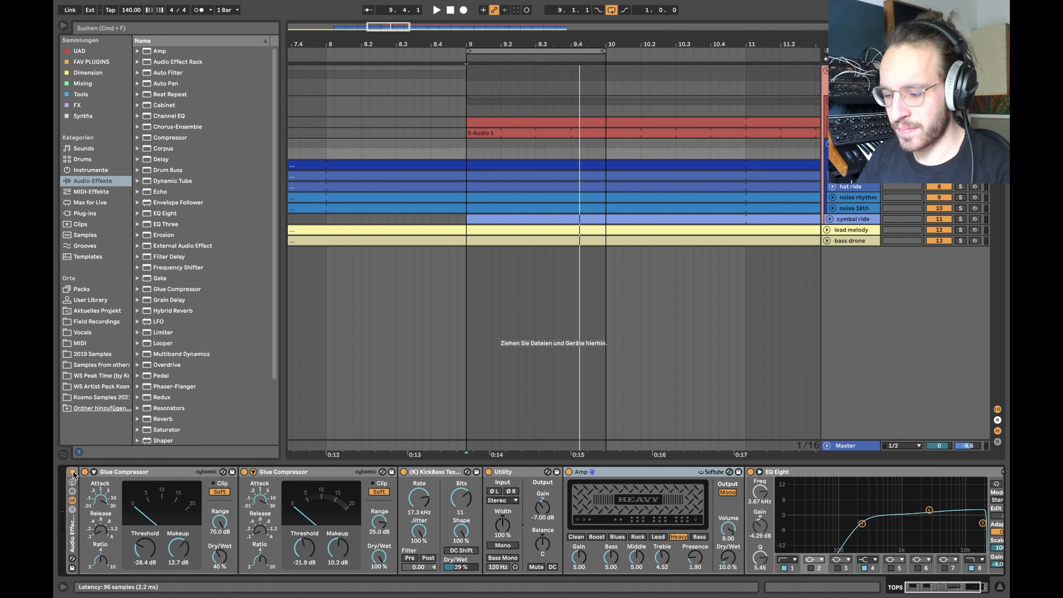
{"action": "left_click", "coordinate": [244, 473]}
{"action": "left_click", "coordinate": [403, 472]}
{"action": "left_click", "coordinate": [489, 473]}
{"action": "left_click", "coordinate": [569, 472]}
{"action": "scroll", "coordinate": [586, 475], "scroll_direction": "right", "scroll_amount": 4}
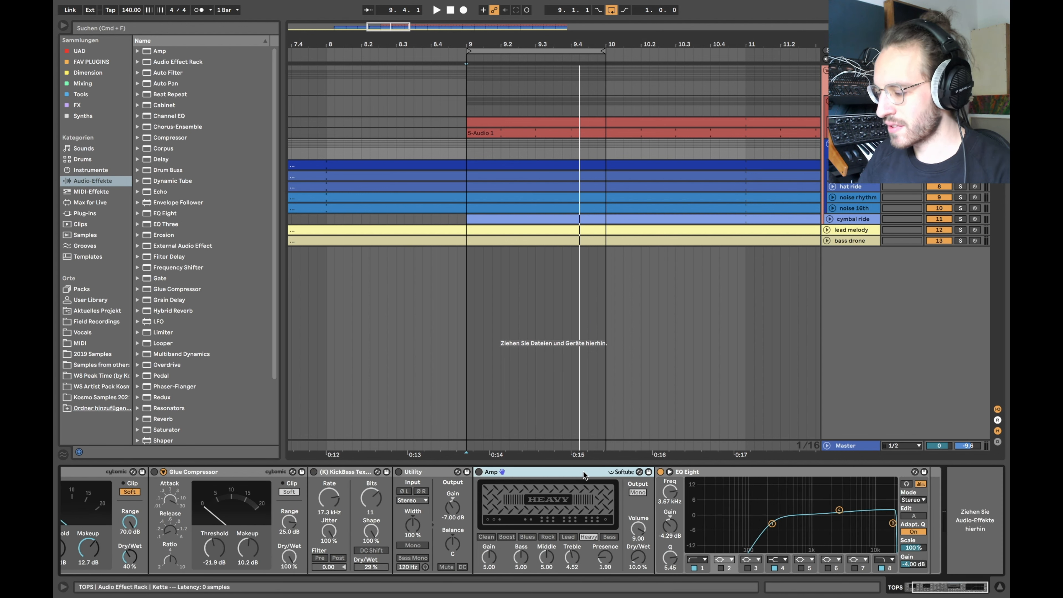
{"action": "left_click", "coordinate": [661, 472]}
{"action": "scroll", "coordinate": [396, 496], "scroll_direction": "left", "scroll_amount": 4}
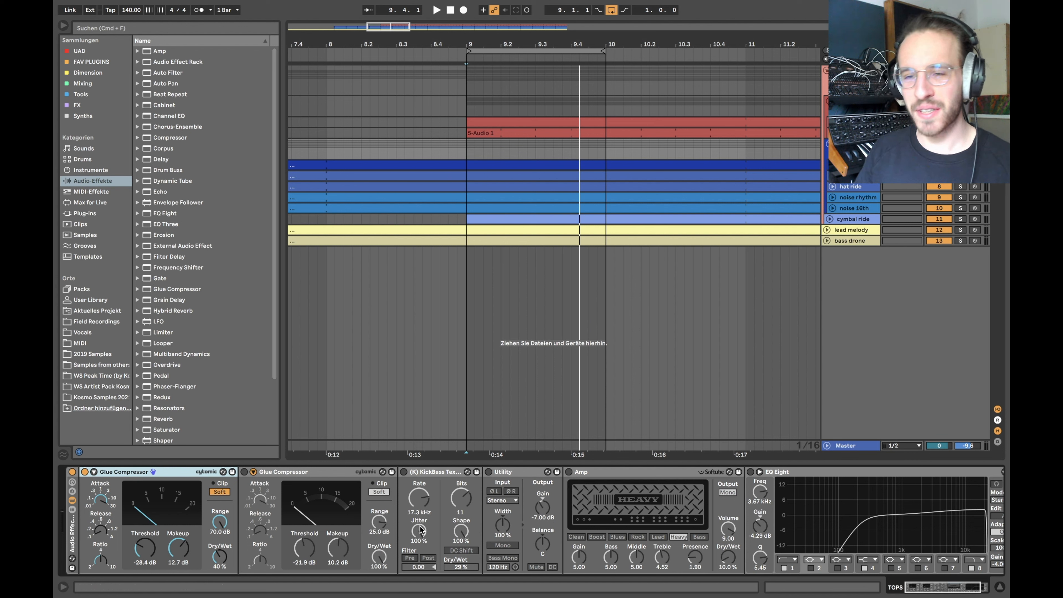
{"action": "left_click", "coordinate": [602, 481]}
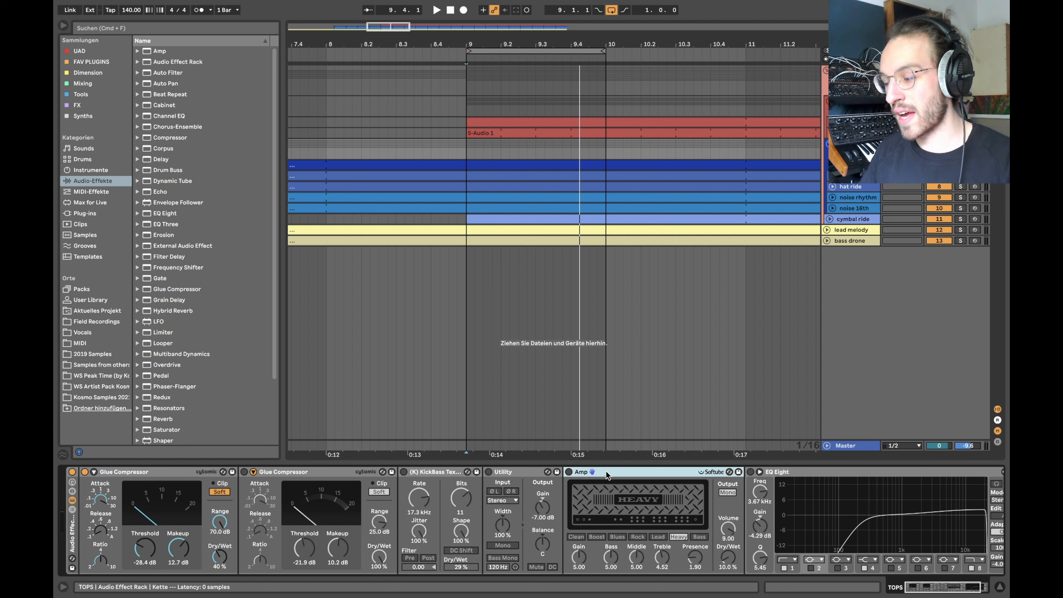
{"action": "left_click", "coordinate": [137, 472]}
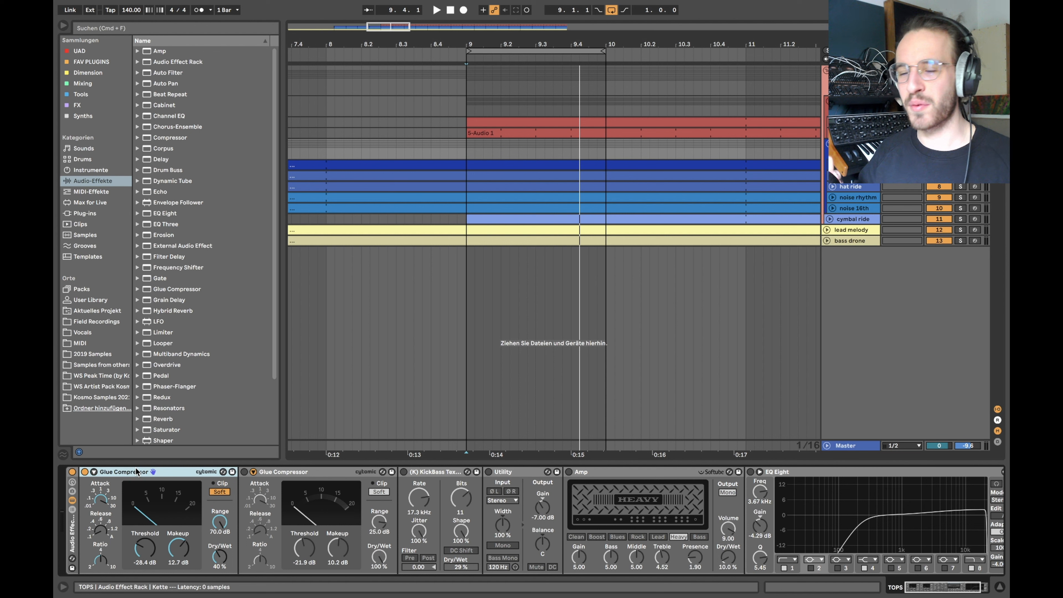
Step: Set the grid to 1/16, solo the TOPS group and place the insert marker at bar 9
{"action": "scroll", "coordinate": [467, 99], "scroll_direction": "up", "scroll_amount": 3}
{"action": "left_click", "coordinate": [467, 98]}
{"action": "scroll", "coordinate": [467, 98], "scroll_direction": "down", "scroll_amount": 3}
{"action": "right_click", "coordinate": [467, 98]}
{"action": "left_click", "coordinate": [574, 169]}
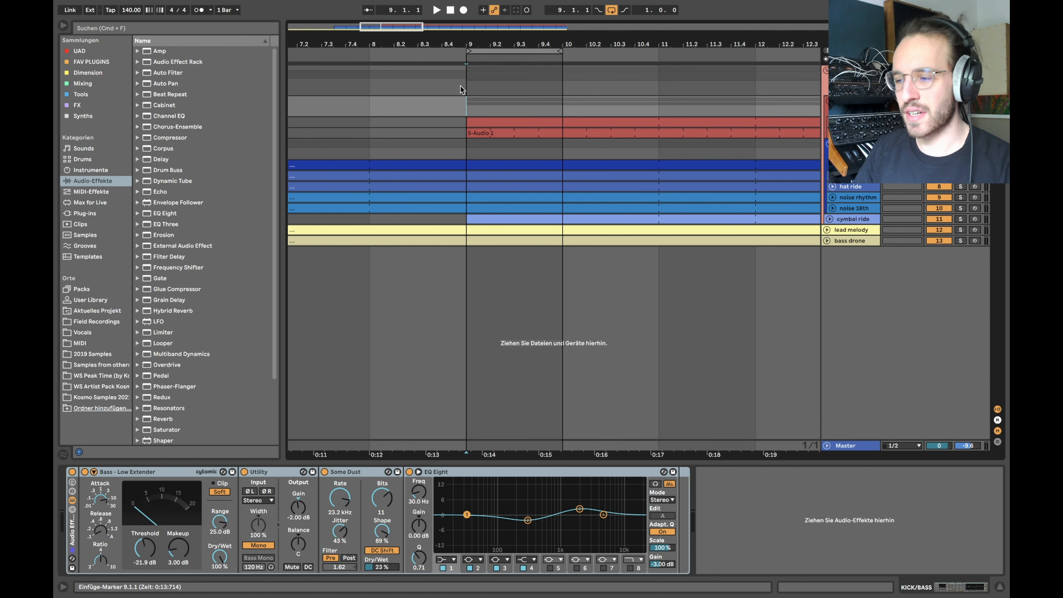
{"action": "right_click", "coordinate": [460, 101]}
{"action": "left_click", "coordinate": [533, 183]}
{"action": "left_click", "coordinate": [632, 152]}
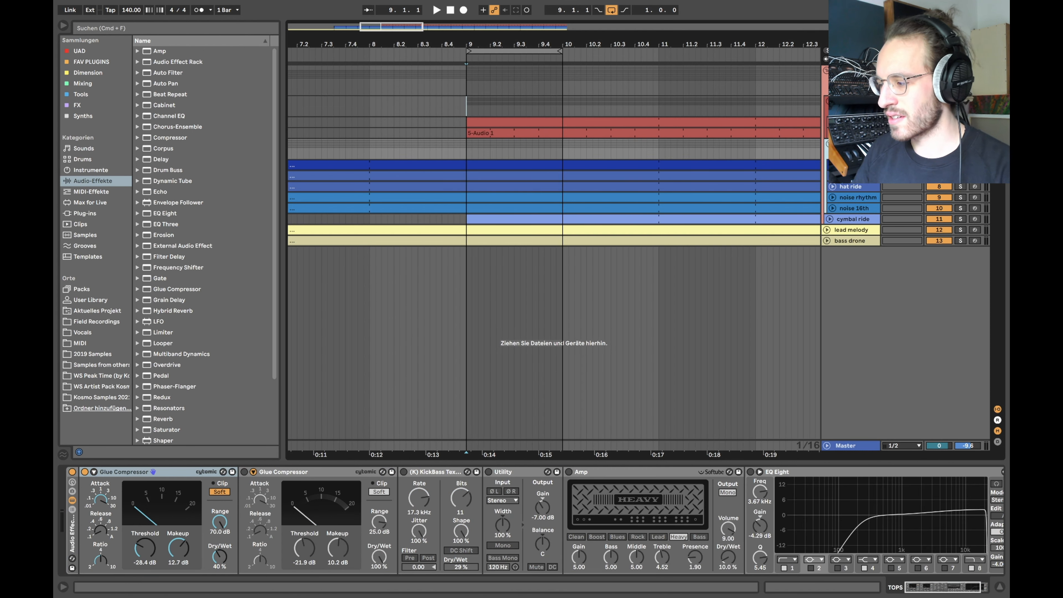
{"action": "left_click", "coordinate": [961, 144]}
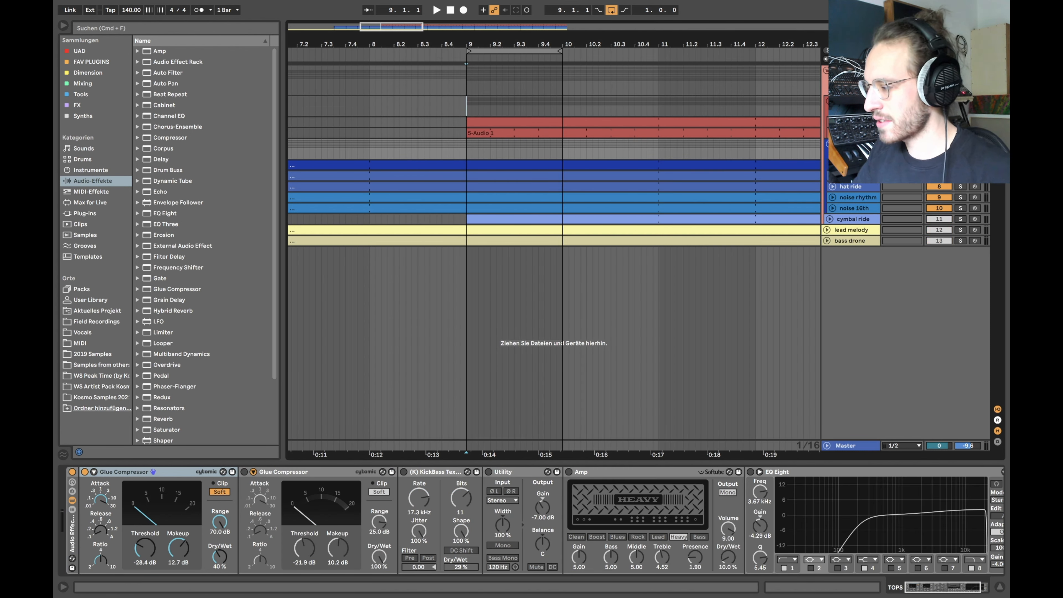
{"action": "left_click", "coordinate": [468, 147]}
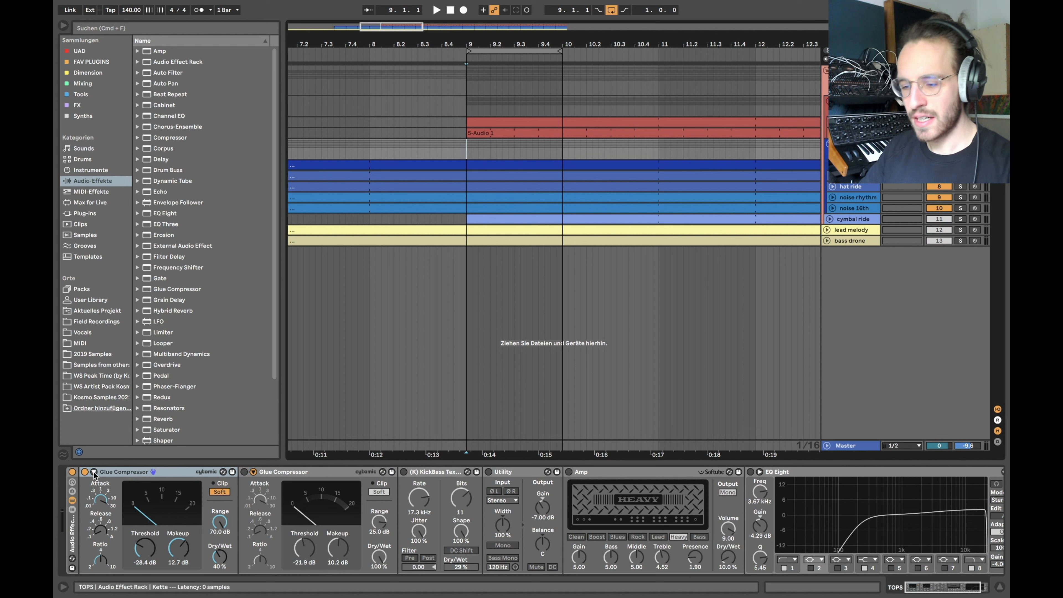
Step: A/B the first Glue Compressor on and off during loop playback, leaving it enabled
{"action": "left_click", "coordinate": [85, 472]}
{"action": "left_click", "coordinate": [84, 472]}
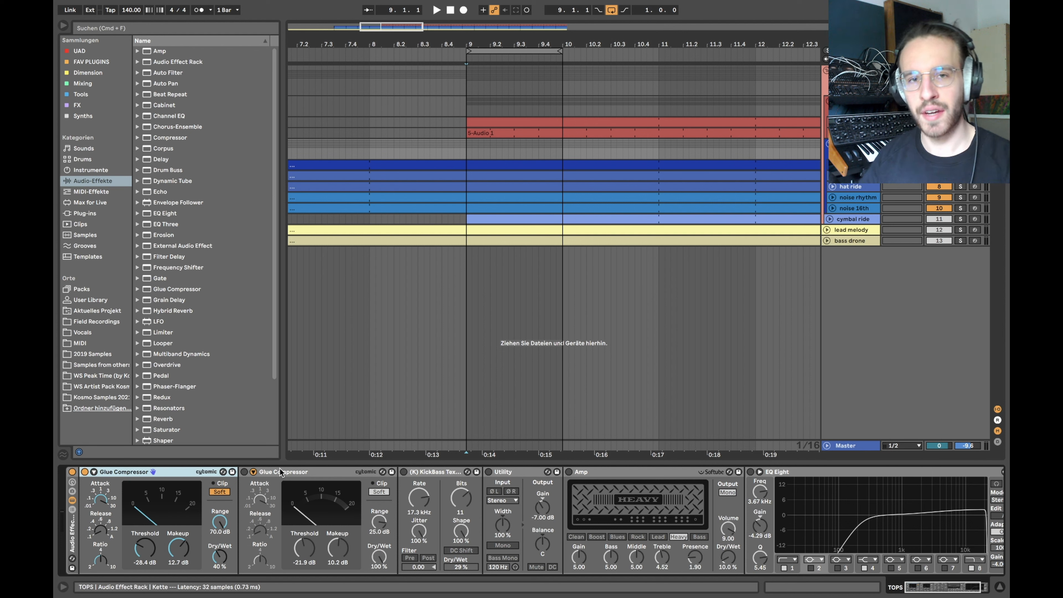
{"action": "left_click", "coordinate": [85, 472]}
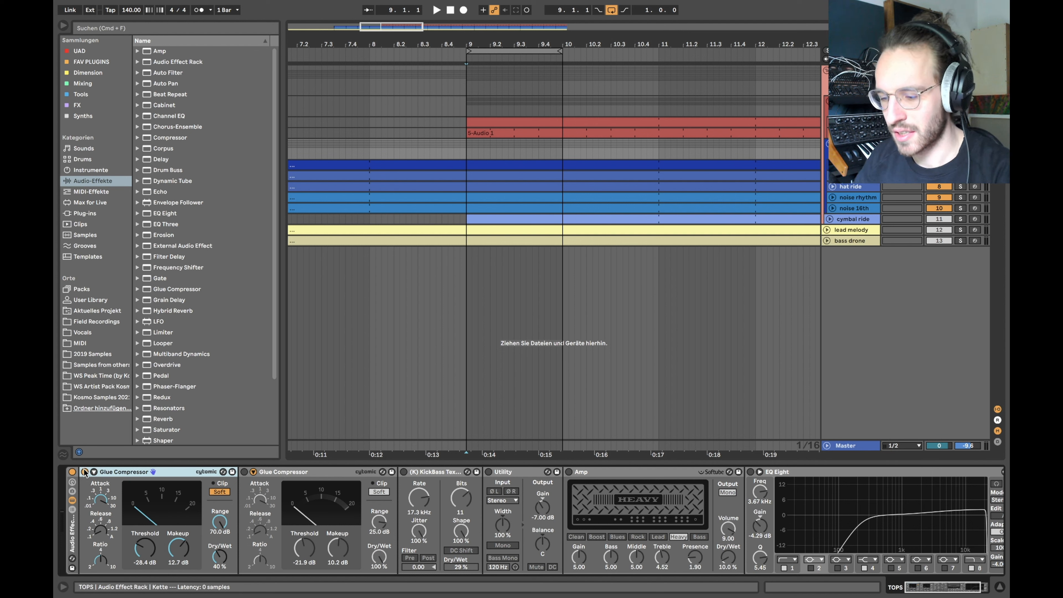
{"action": "key", "text": "space"}
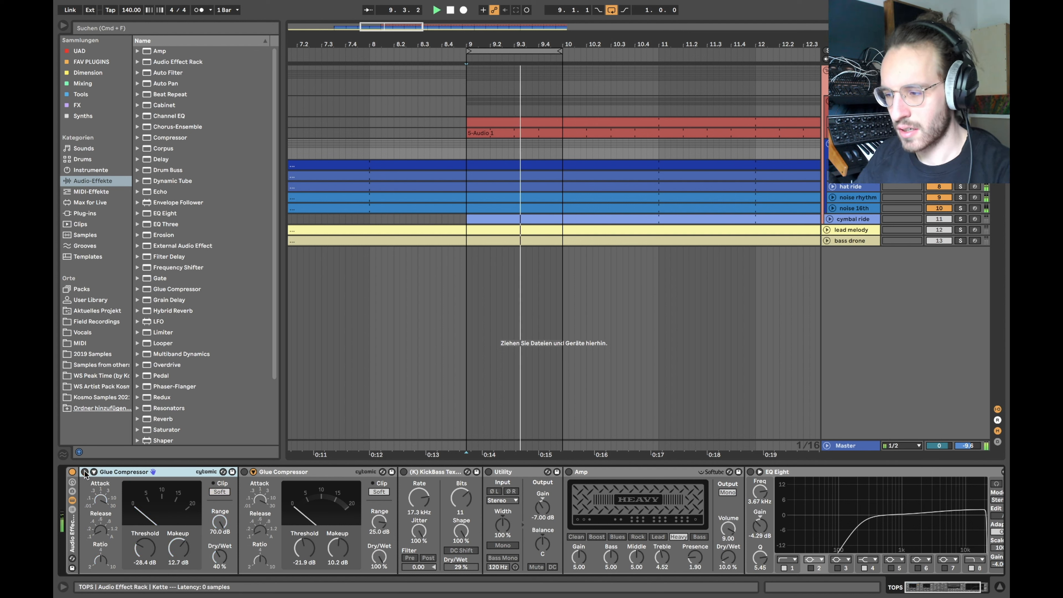
{"action": "left_click", "coordinate": [85, 473]}
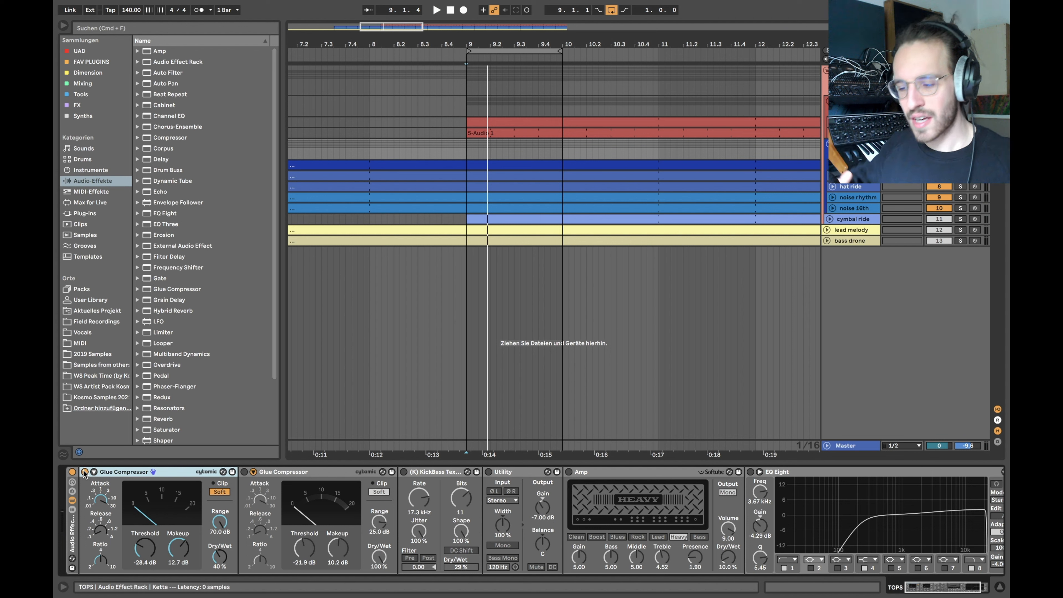
{"action": "left_click", "coordinate": [85, 472]}
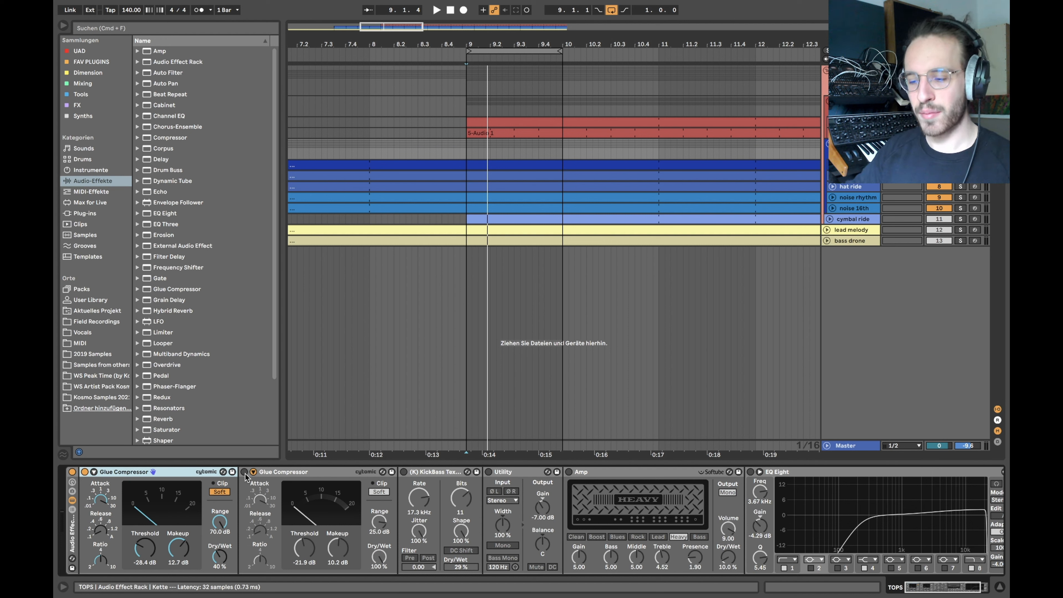
Step: Play from bar 9, A/B the second Glue Compressor and Utility, leaving them on; check Utility's -7.00 dB gain
{"action": "key", "text": "space"}
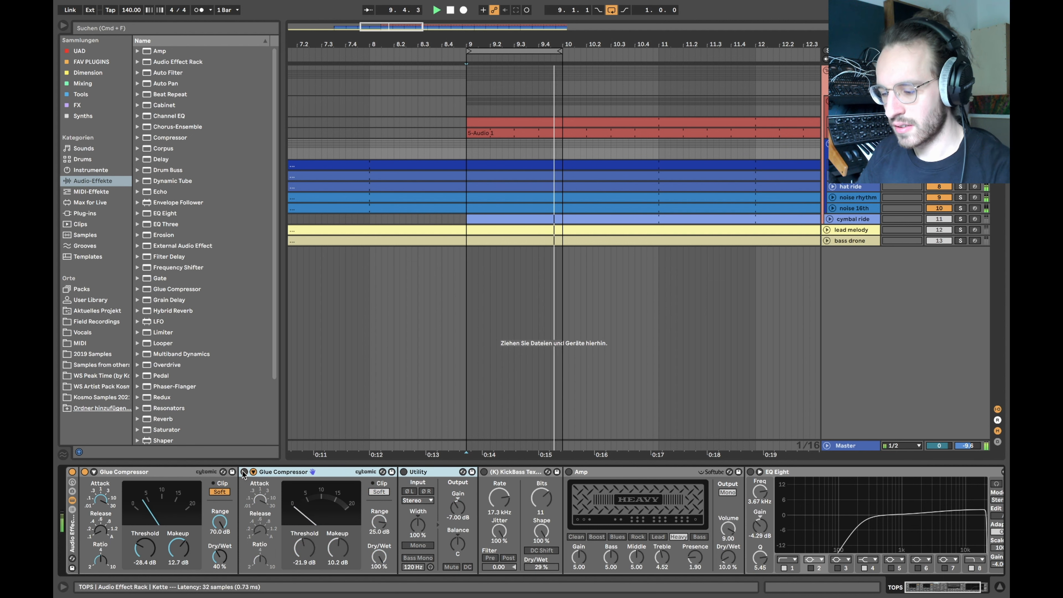
{"action": "left_click", "coordinate": [244, 472]}
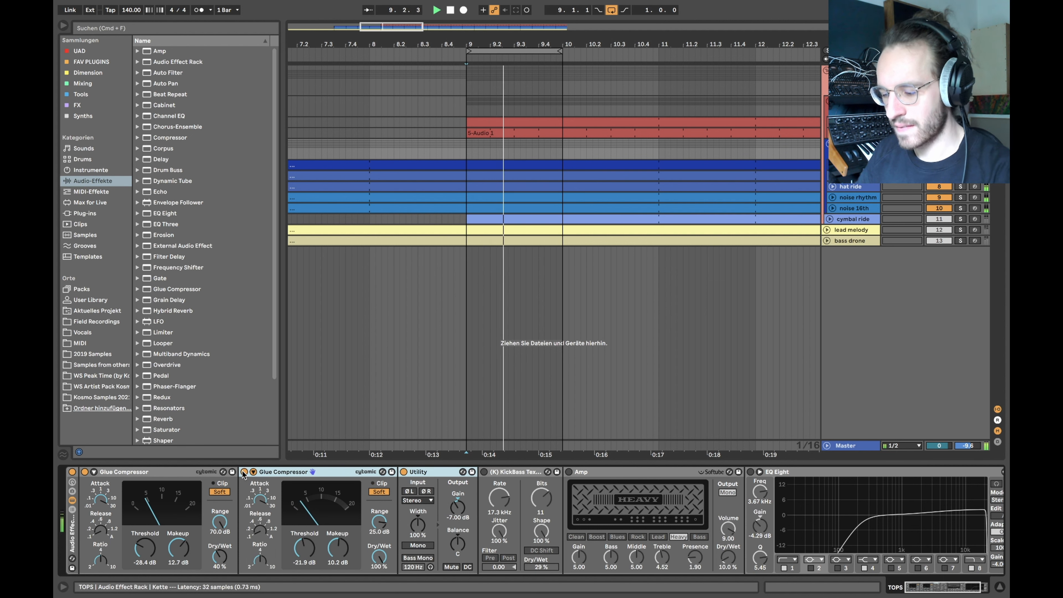
{"action": "left_click", "coordinate": [244, 472]}
{"action": "left_click", "coordinate": [244, 472]}
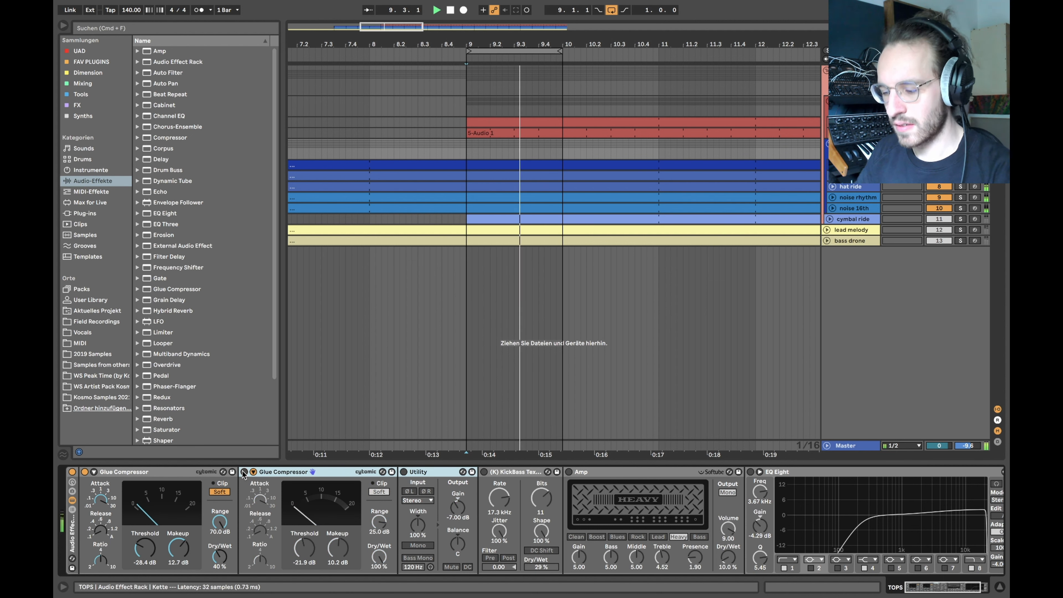
{"action": "key", "text": "space"}
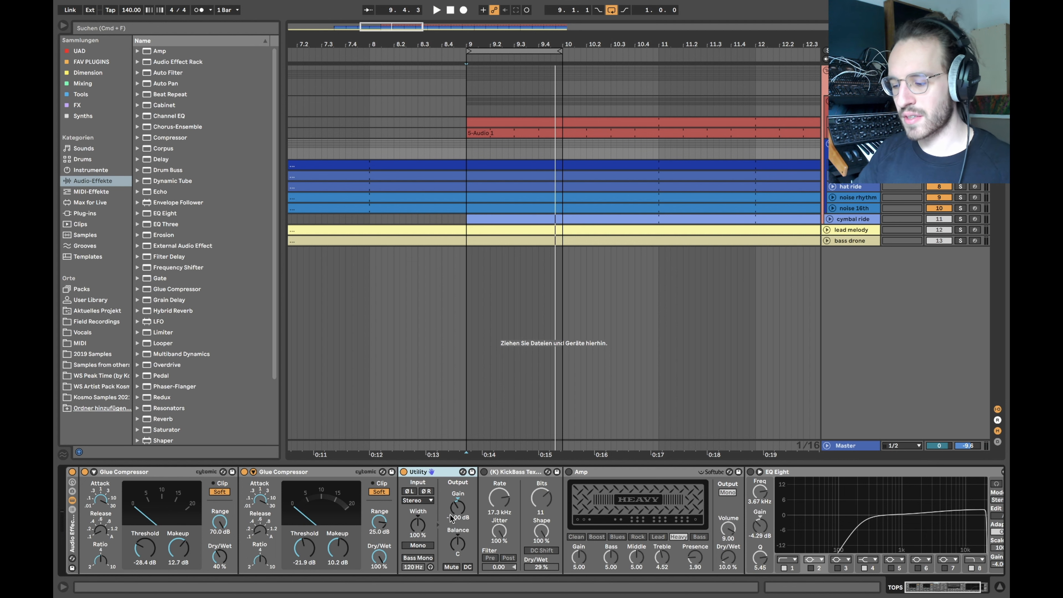
{"action": "left_click", "coordinate": [449, 517]}
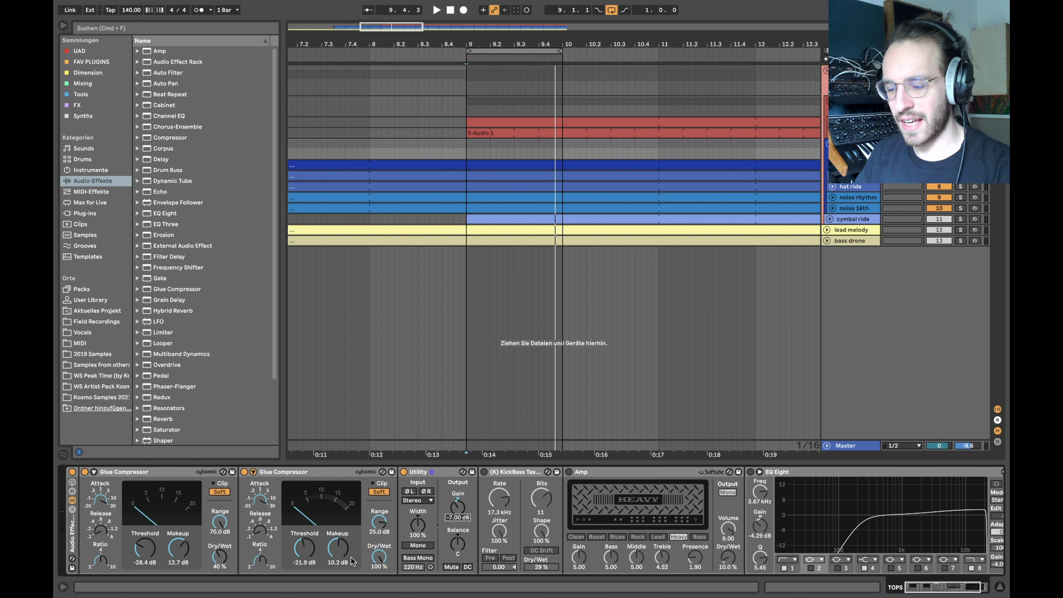
{"action": "scroll", "coordinate": [391, 522], "scroll_direction": "right", "scroll_amount": 3}
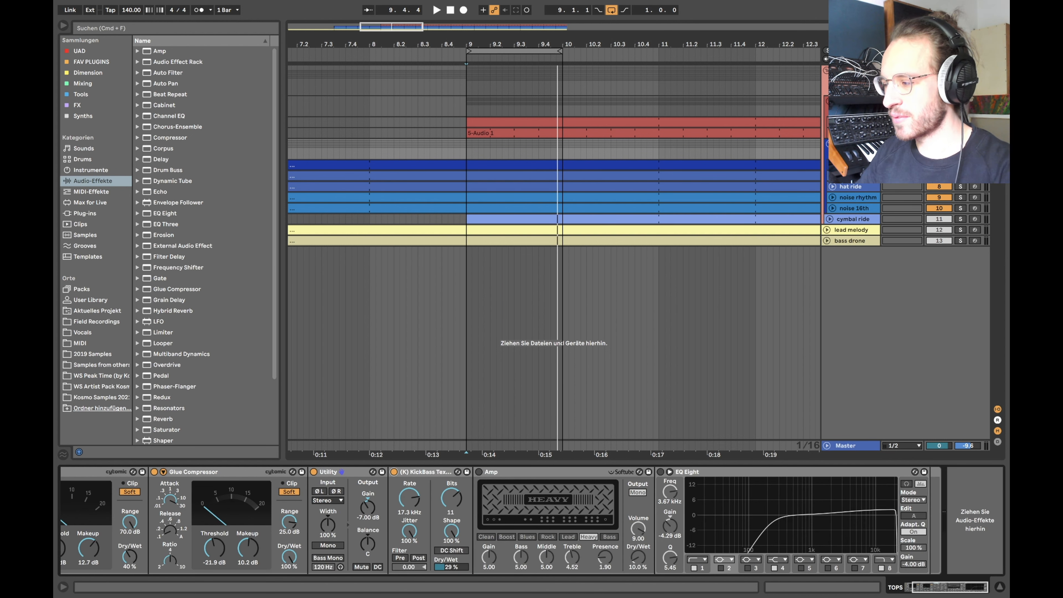
Step: Turn looping off and compare the whole TOPS rack bypassed versus active while playing around bar 9
{"action": "left_click", "coordinate": [612, 10]}
{"action": "left_click", "coordinate": [423, 124]}
{"action": "key", "text": "space"}
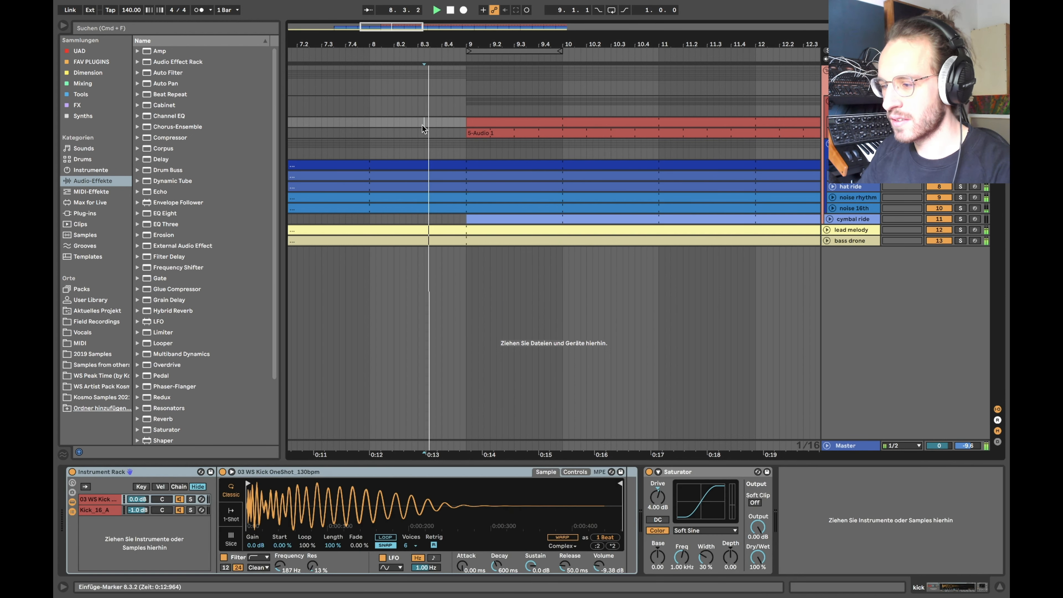
{"action": "scroll", "coordinate": [451, 145], "scroll_direction": "down", "scroll_amount": 5}
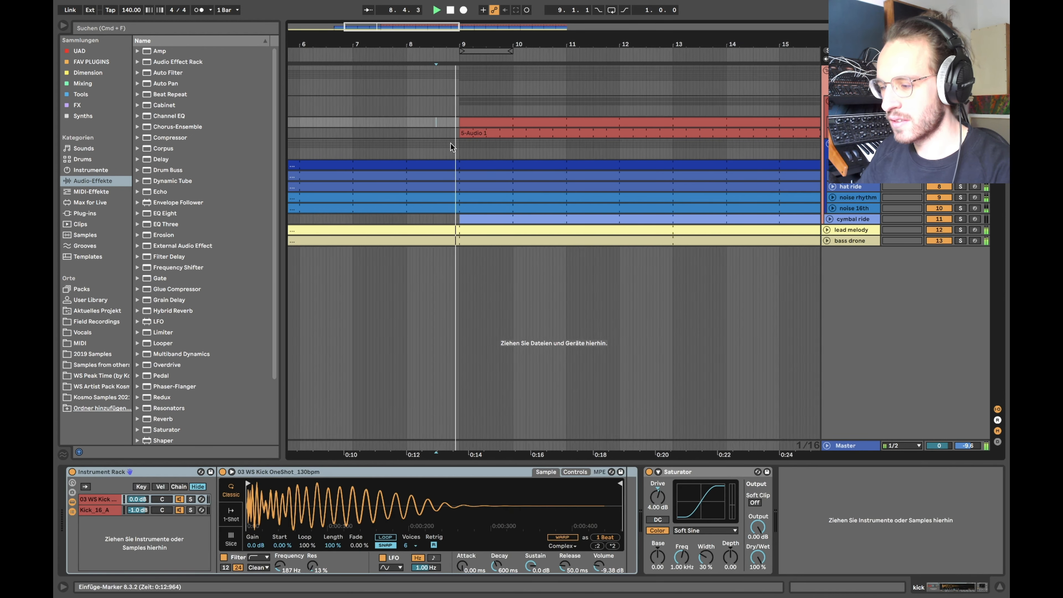
{"action": "scroll", "coordinate": [472, 153], "scroll_direction": "right", "scroll_amount": 1}
{"action": "scroll", "coordinate": [473, 156], "scroll_direction": "right", "scroll_amount": 1}
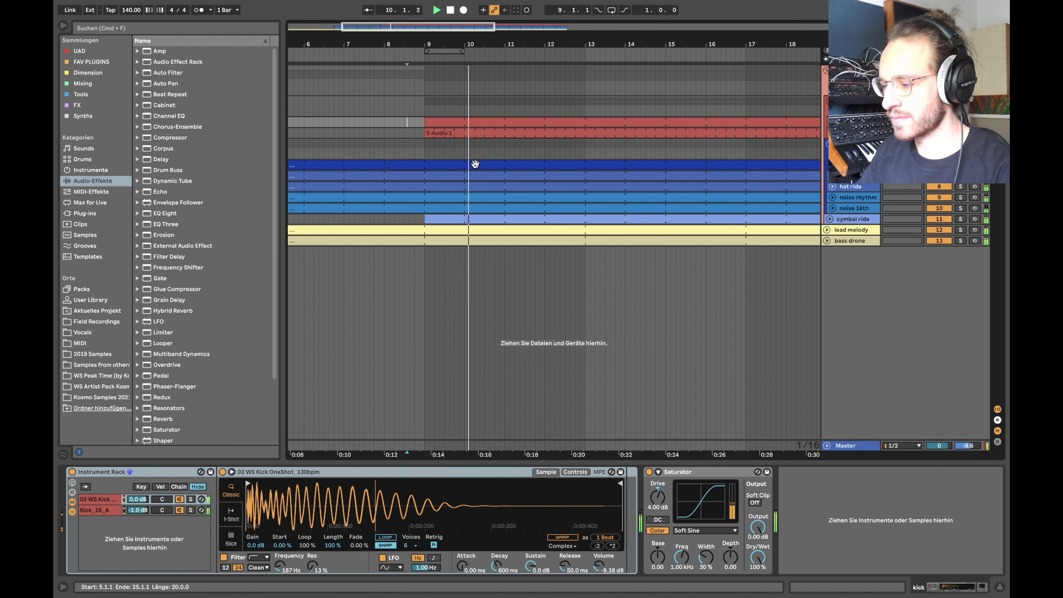
{"action": "scroll", "coordinate": [474, 164], "scroll_direction": "left", "scroll_amount": 1}
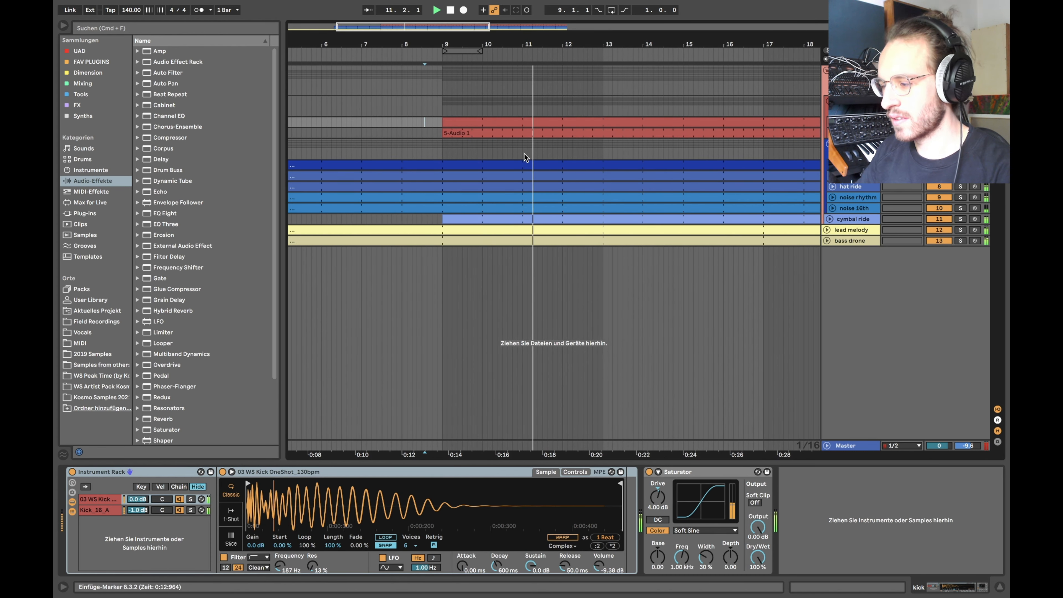
{"action": "left_click", "coordinate": [852, 144]}
{"action": "scroll", "coordinate": [293, 495], "scroll_direction": "left", "scroll_amount": 3}
{"action": "left_click", "coordinate": [72, 472]}
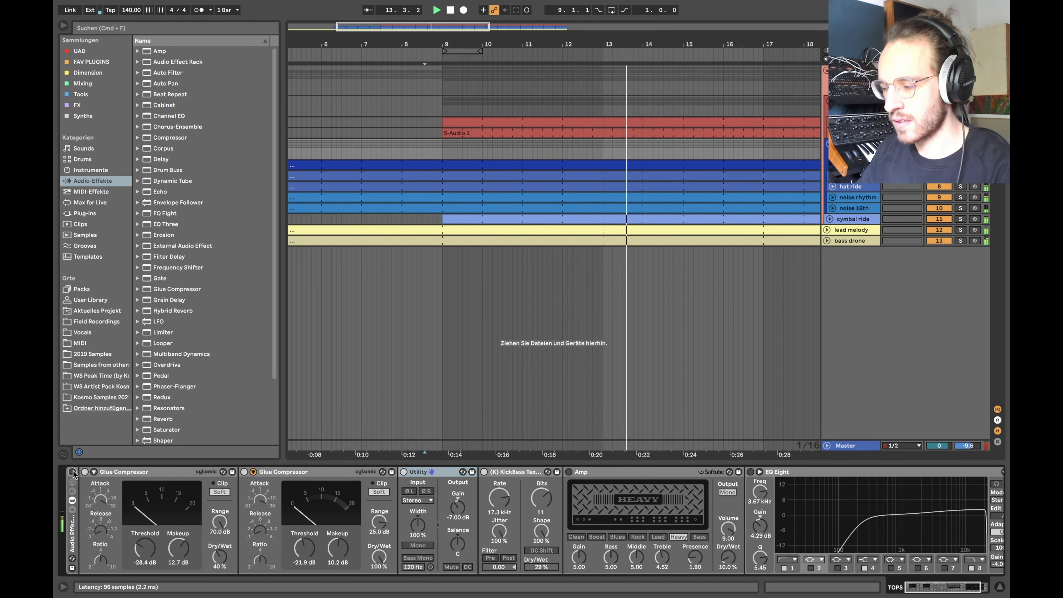
{"action": "left_click", "coordinate": [72, 472]}
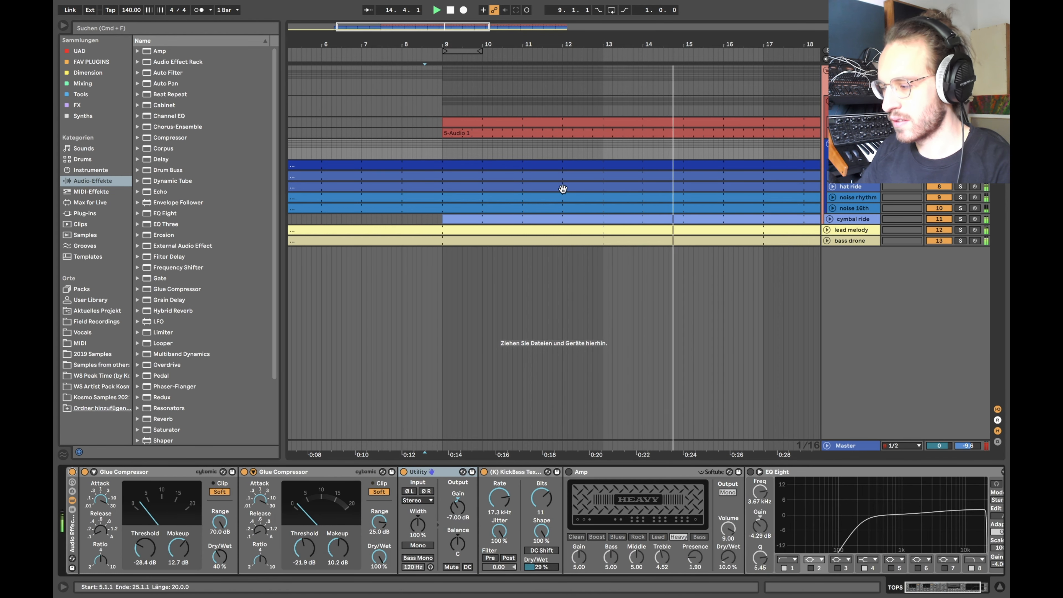
{"action": "left_click", "coordinate": [442, 144]}
{"action": "key", "text": "space"}
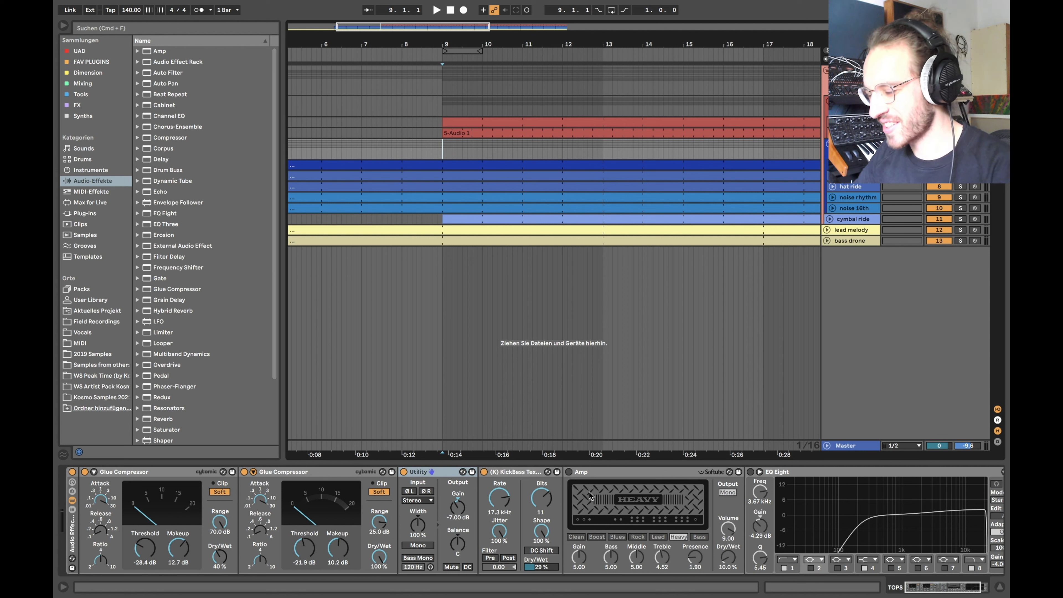
Step: Switch the TOPS chain's Heavy-mode Amp back on and listen to it
{"action": "left_click", "coordinate": [569, 472]}
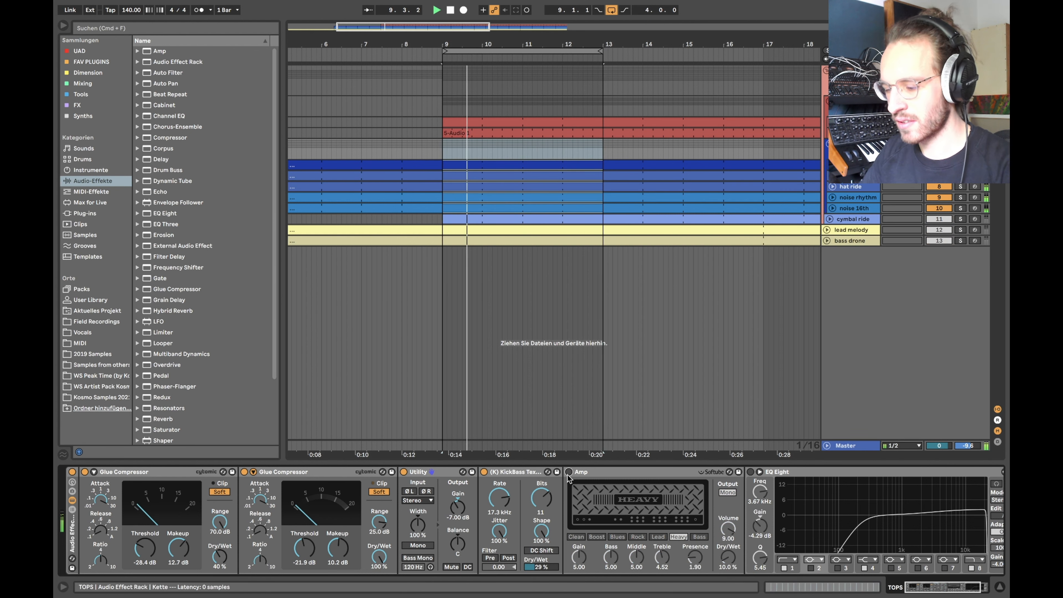
{"action": "left_click", "coordinate": [569, 472]}
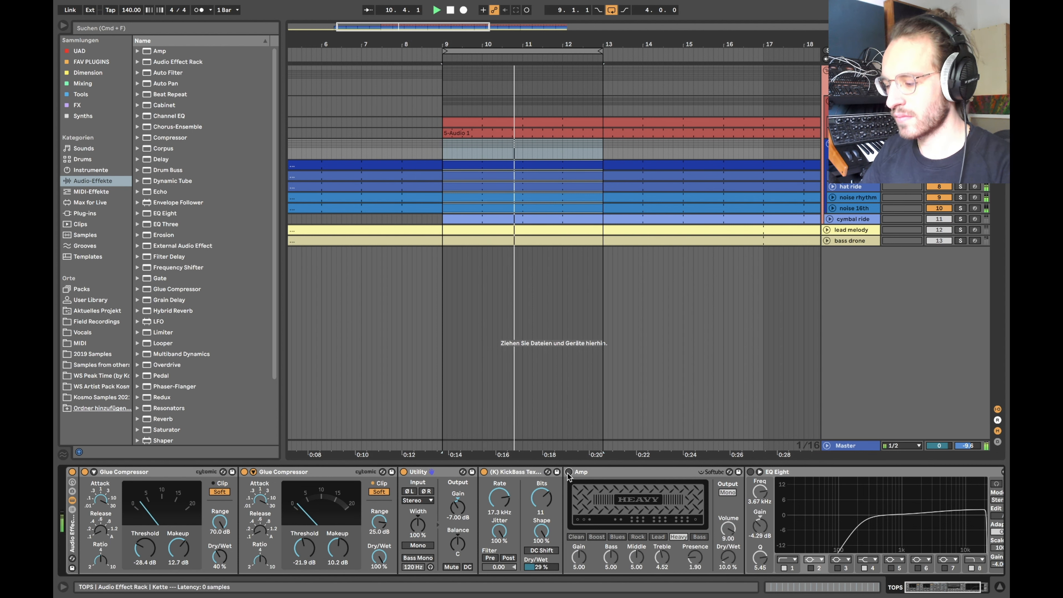
{"action": "scroll", "coordinate": [592, 512], "scroll_direction": "right", "scroll_amount": 3}
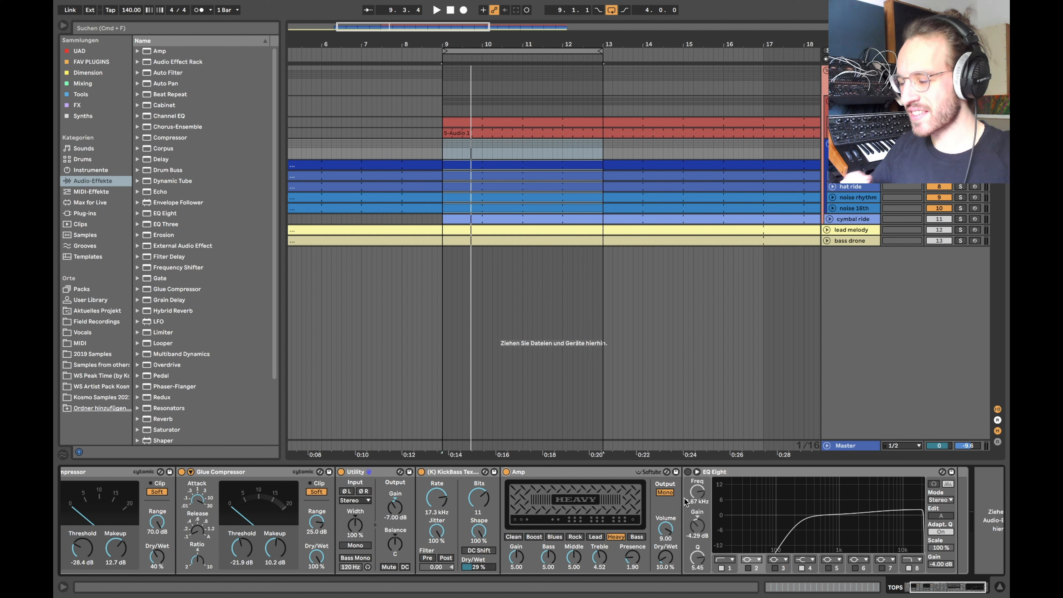
Step: Enable EQ Eight, inspect its 250 Hz, 19.8 kHz and 2.84 kHz bands, and start playback
{"action": "left_click", "coordinate": [688, 472]}
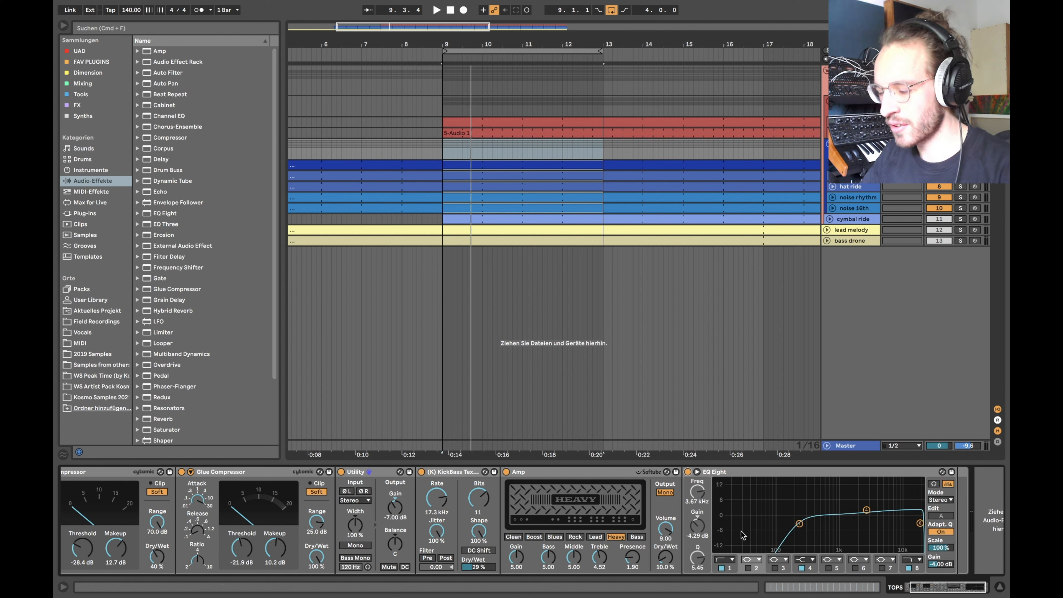
{"action": "left_click", "coordinate": [800, 524]}
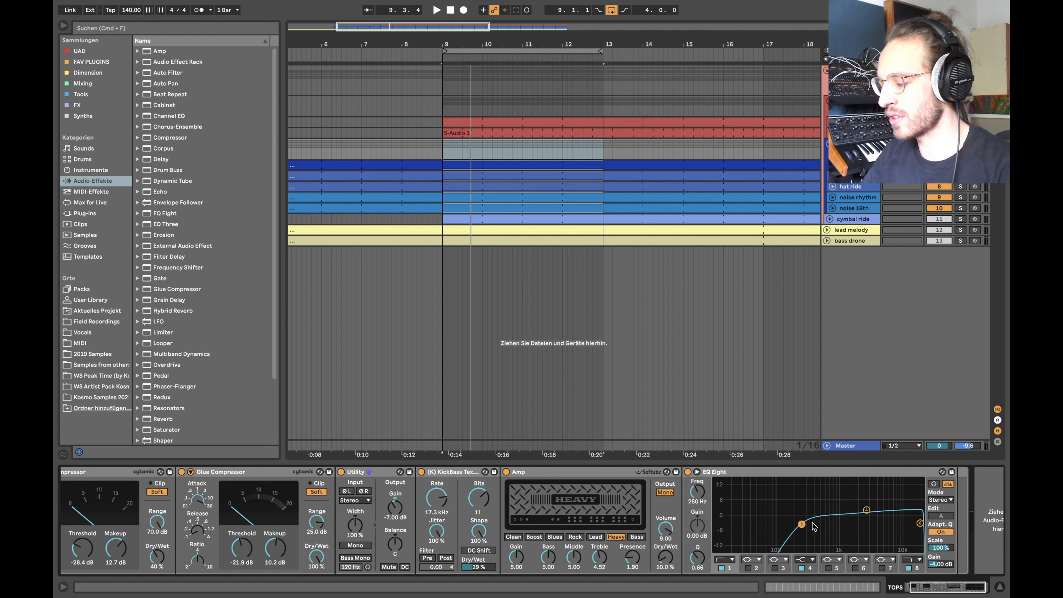
{"action": "left_click", "coordinate": [919, 524]}
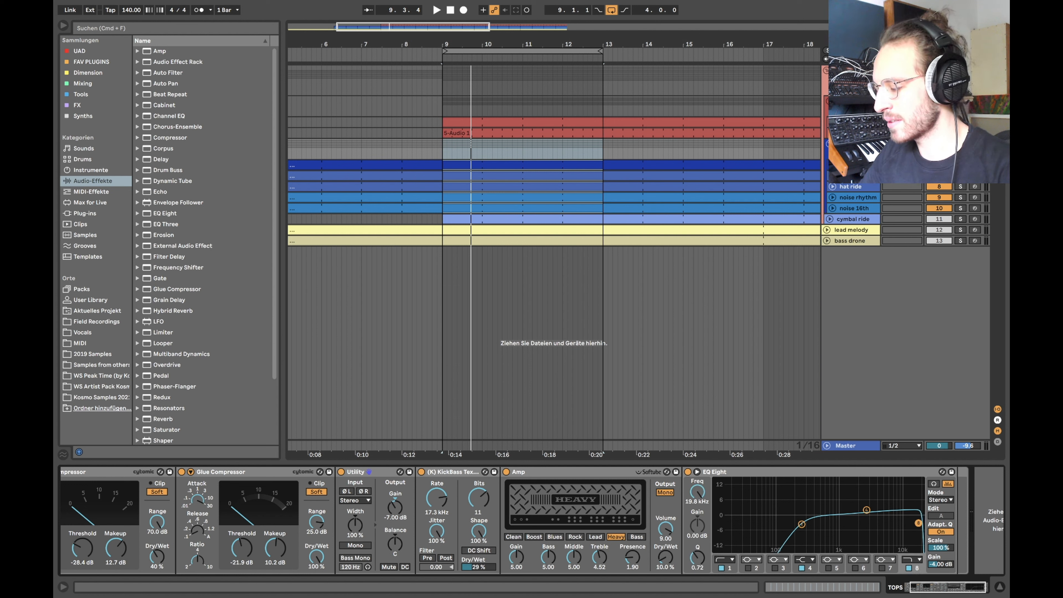
{"action": "left_click", "coordinate": [867, 511]}
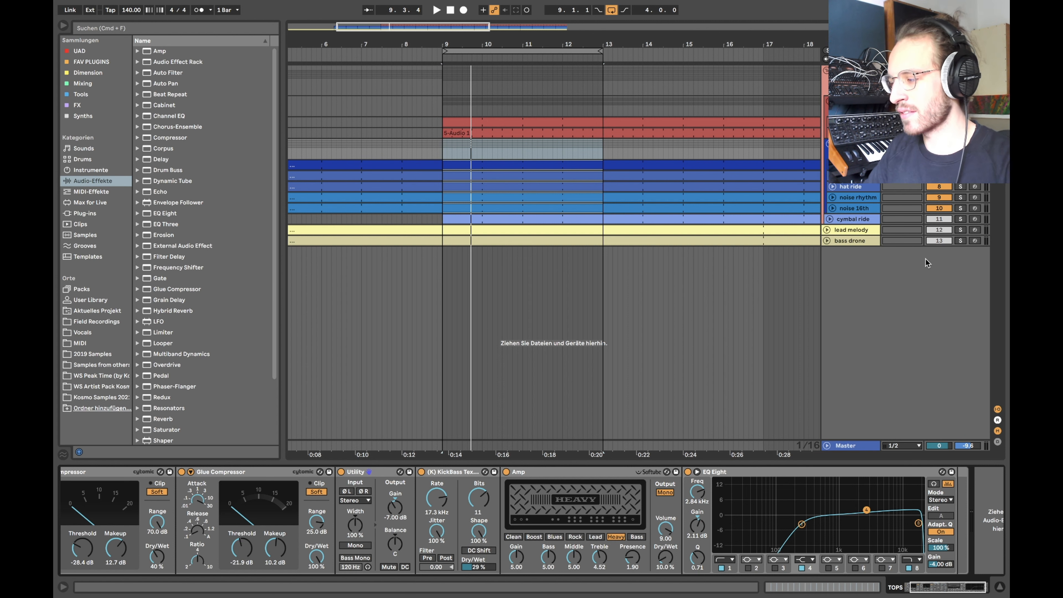
{"action": "key", "text": "space"}
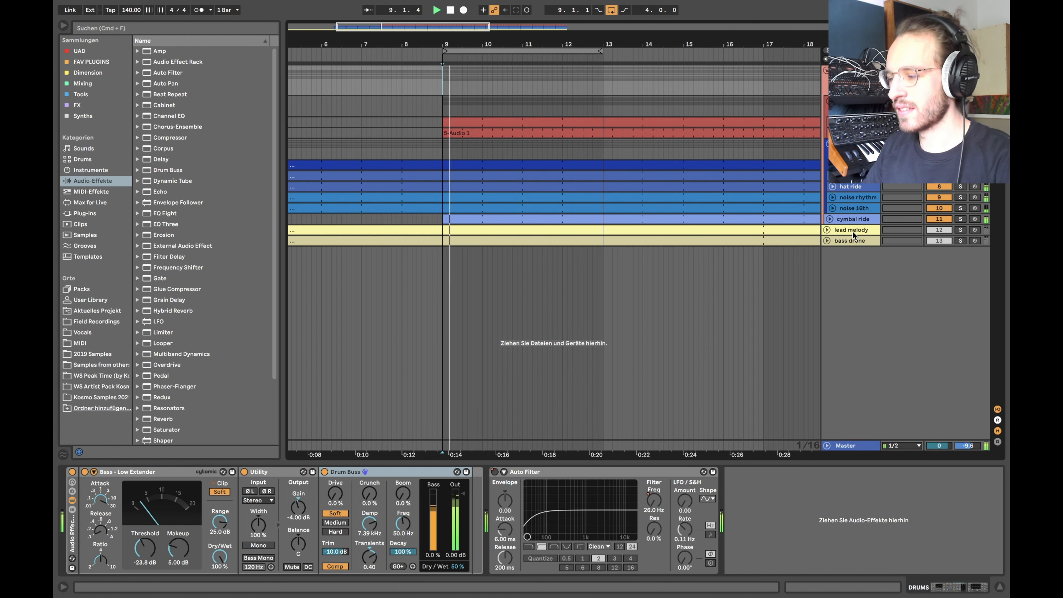
Step: Unfold the cymbal ride track and solo it, after glancing at the DRUMS group chain
{"action": "left_click", "coordinate": [850, 219]}
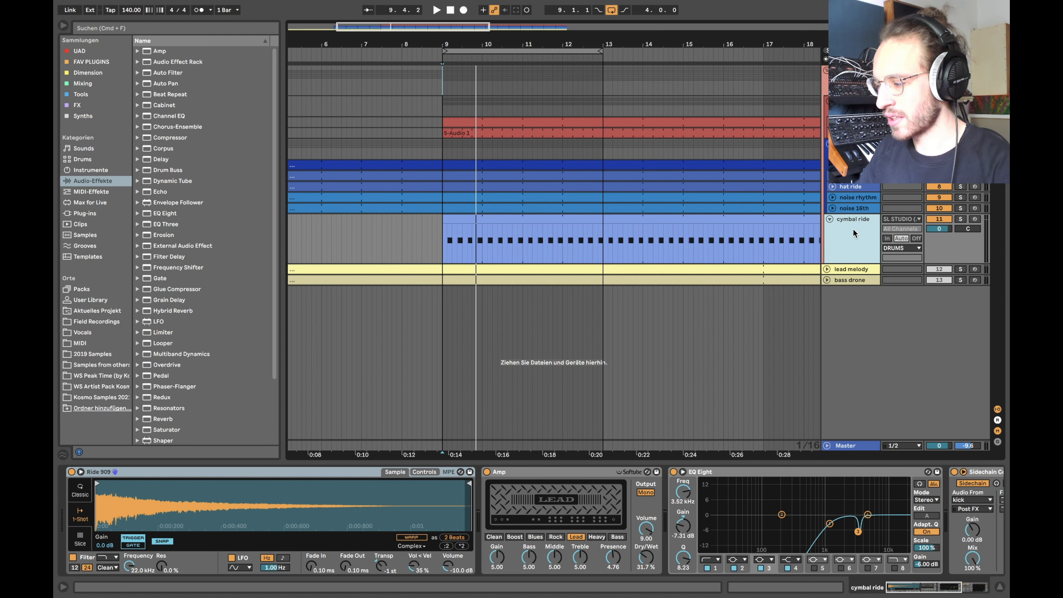
{"action": "left_click", "coordinate": [848, 148]}
{"action": "left_click", "coordinate": [843, 226]}
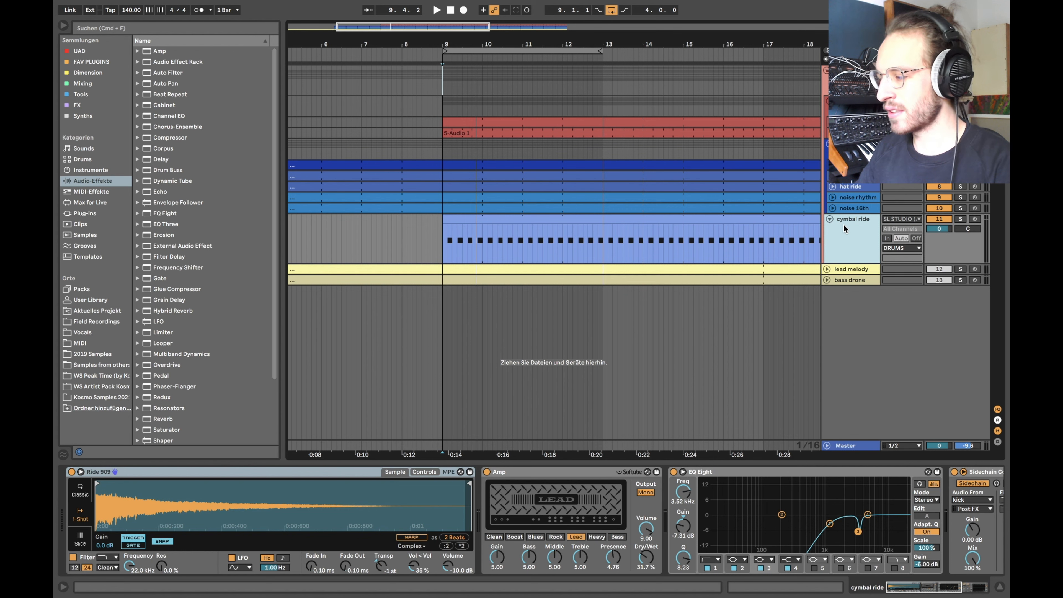
{"action": "left_click", "coordinate": [847, 147]}
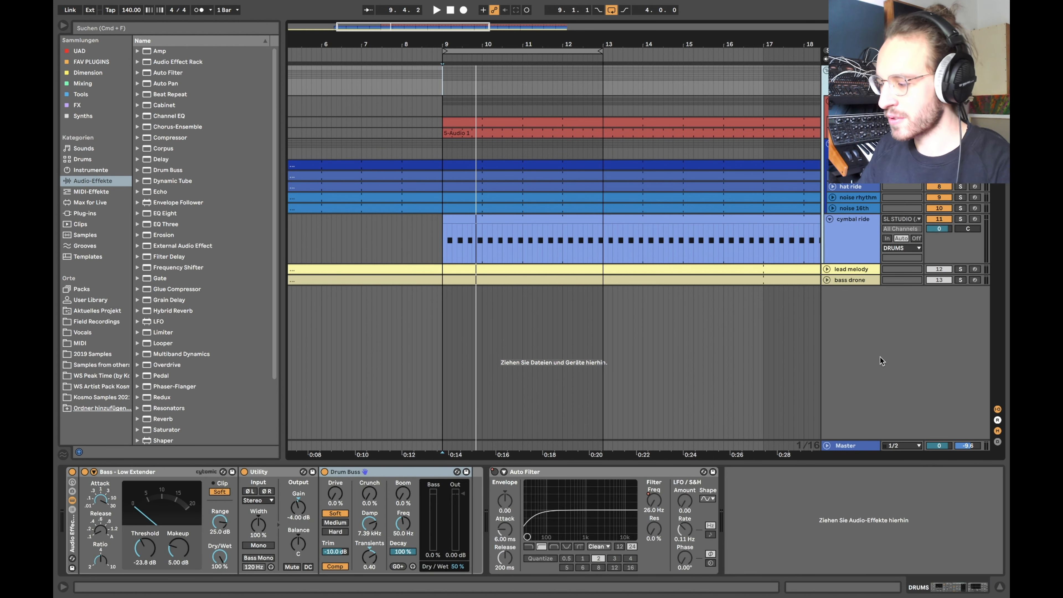
{"action": "left_click", "coordinate": [846, 241]}
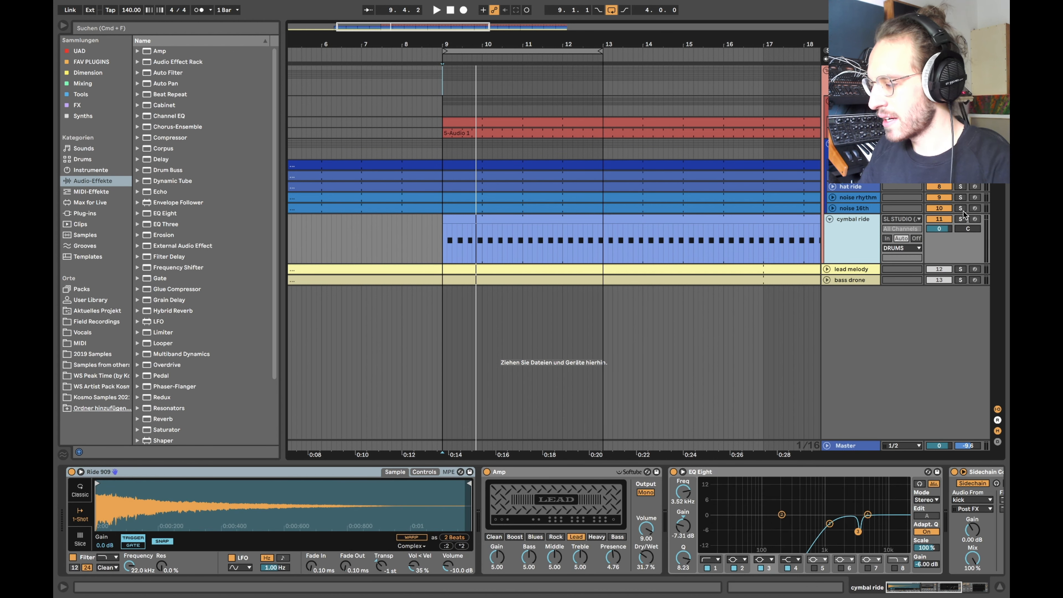
{"action": "left_click", "coordinate": [960, 219]}
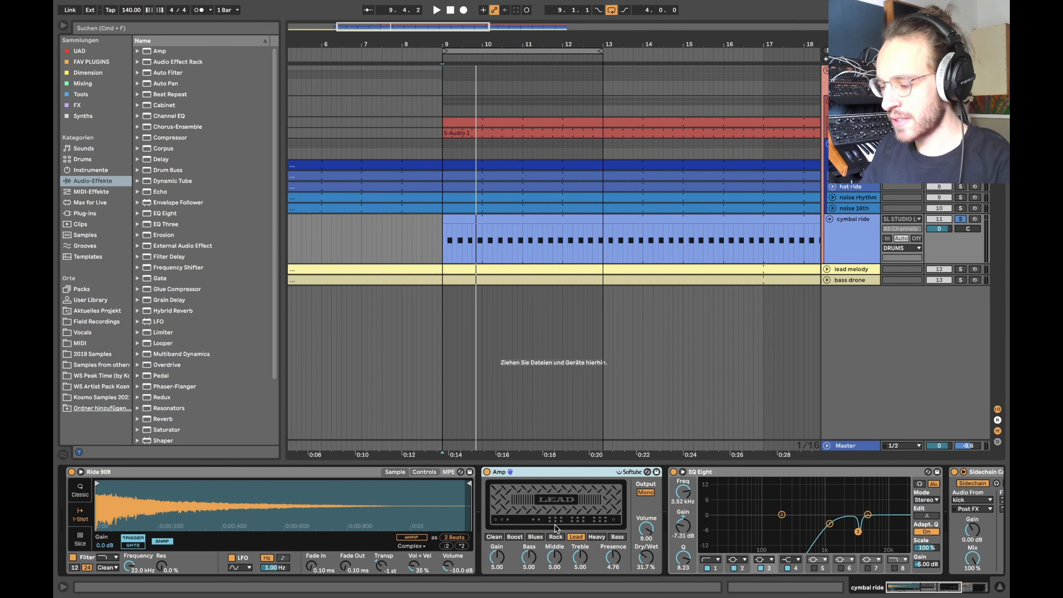
Step: Inspect the cymbal ride's Sidechain Compressor, restart playback from bar 9 and switch its effects rack back on
{"action": "scroll", "coordinate": [461, 524], "scroll_direction": "right", "scroll_amount": 5}
{"action": "scroll", "coordinate": [418, 545], "scroll_direction": "right", "scroll_amount": 5}
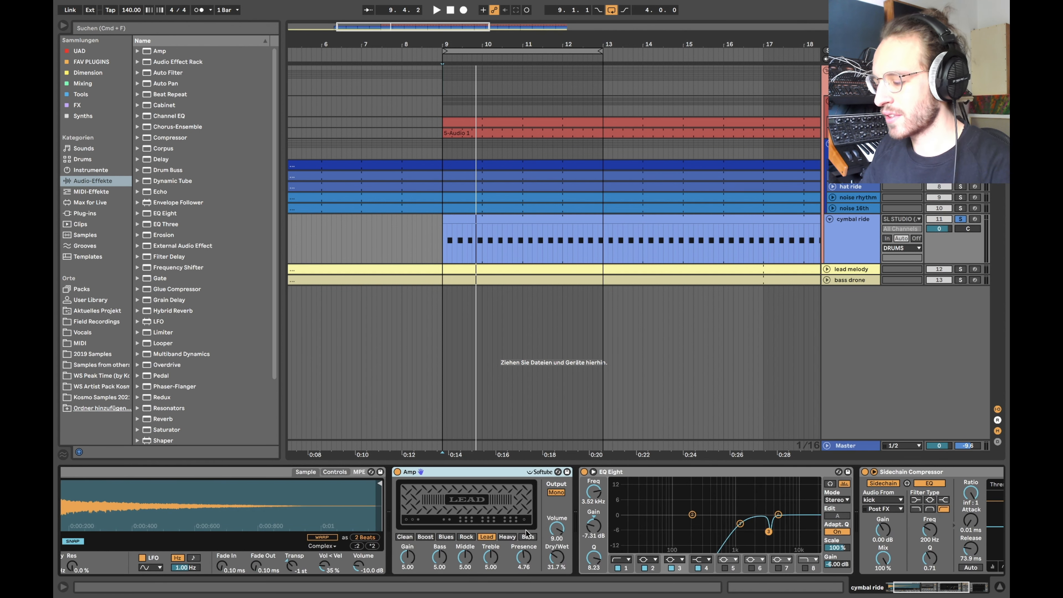
{"action": "scroll", "coordinate": [498, 541], "scroll_direction": "left", "scroll_amount": 10}
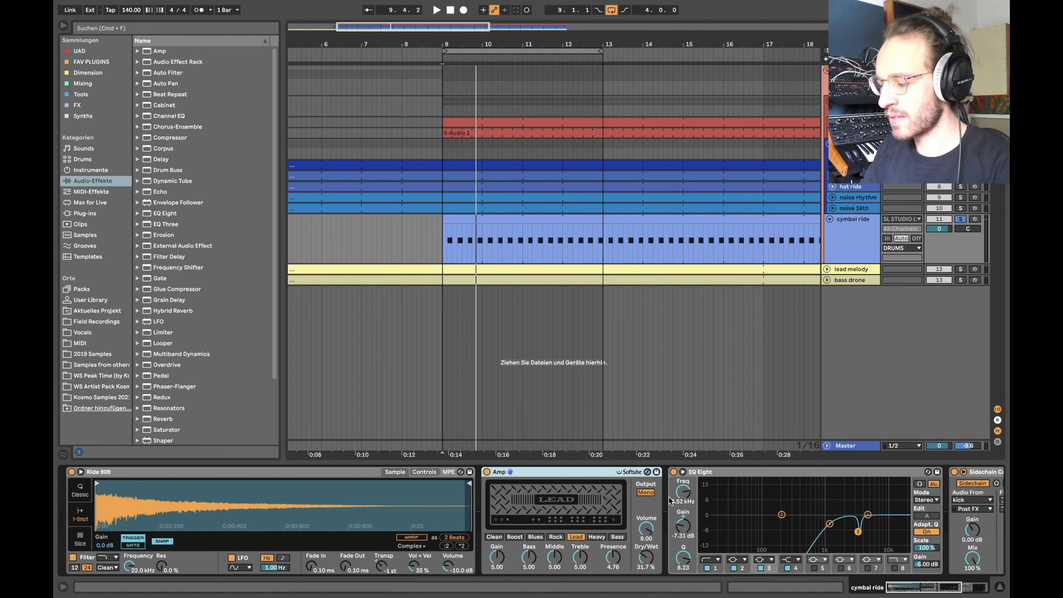
{"action": "scroll", "coordinate": [672, 502], "scroll_direction": "right", "scroll_amount": 10}
{"action": "left_click", "coordinate": [719, 473]}
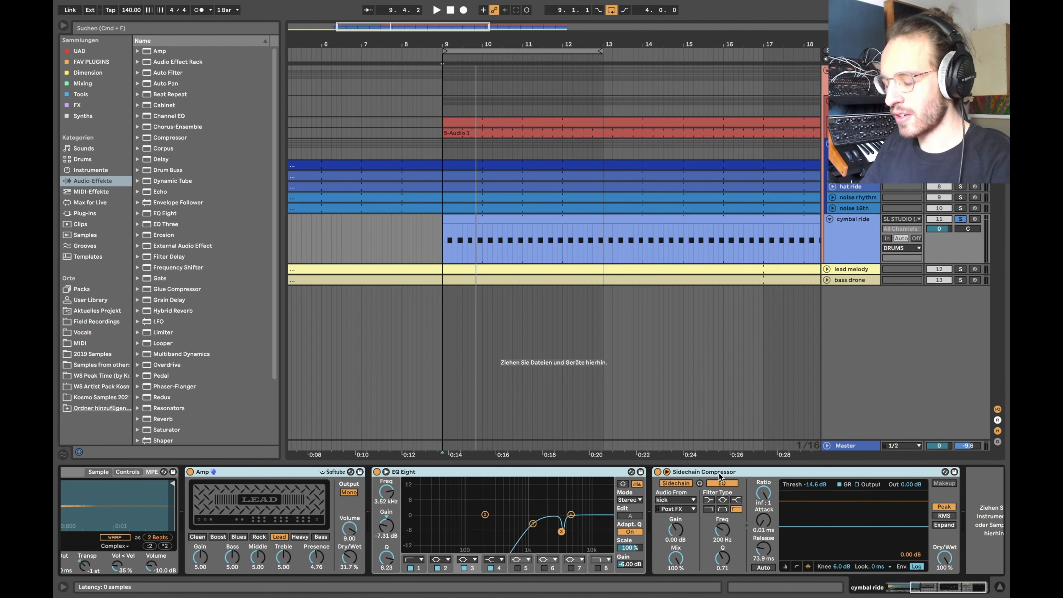
{"action": "scroll", "coordinate": [587, 523], "scroll_direction": "left", "scroll_amount": 10}
{"action": "key", "text": "space"}
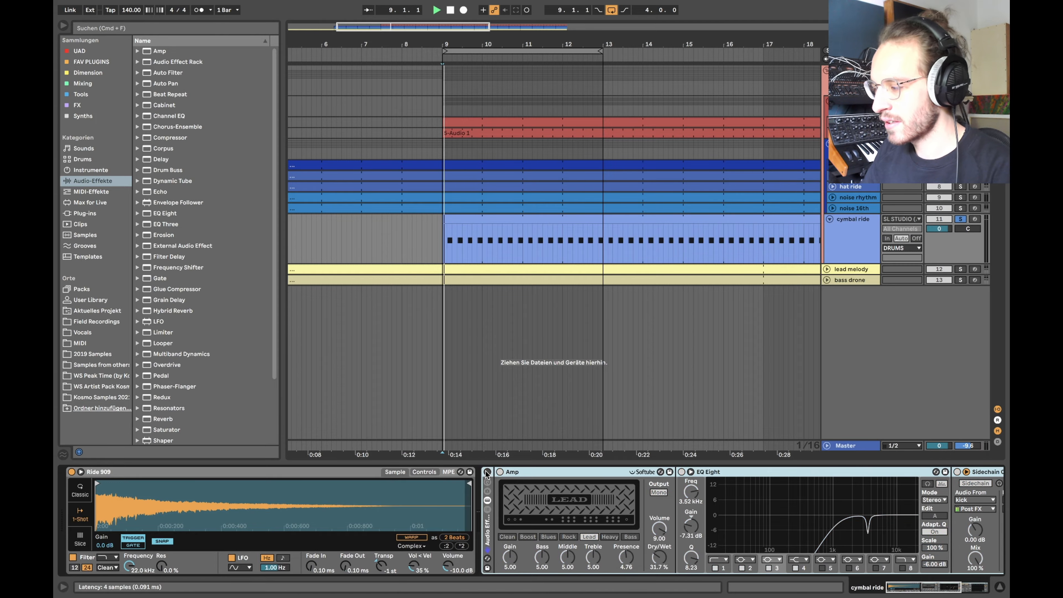
{"action": "left_click", "coordinate": [486, 472]}
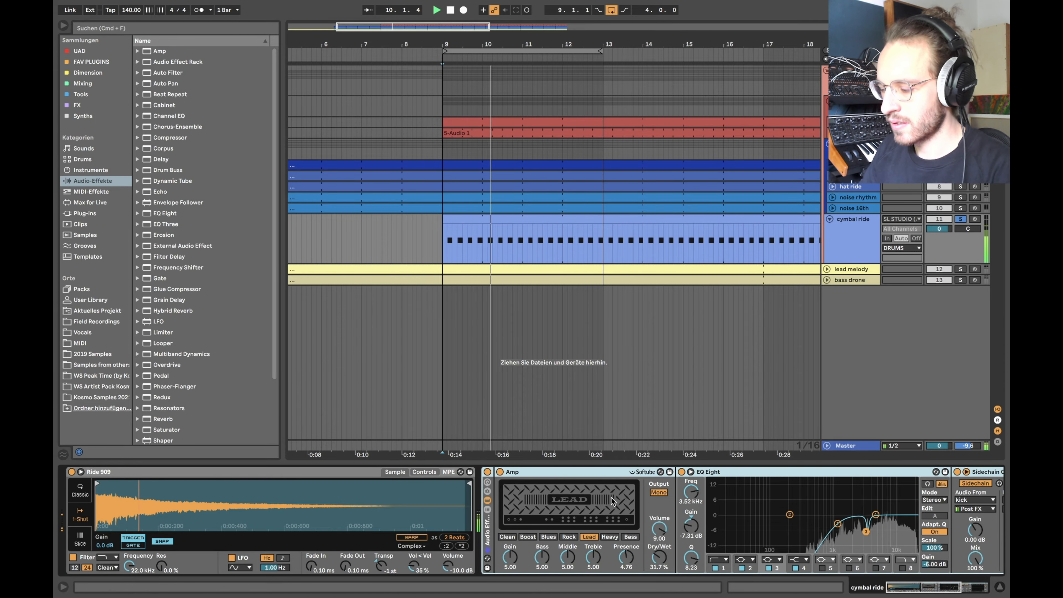
{"action": "scroll", "coordinate": [612, 502], "scroll_direction": "right", "scroll_amount": 5}
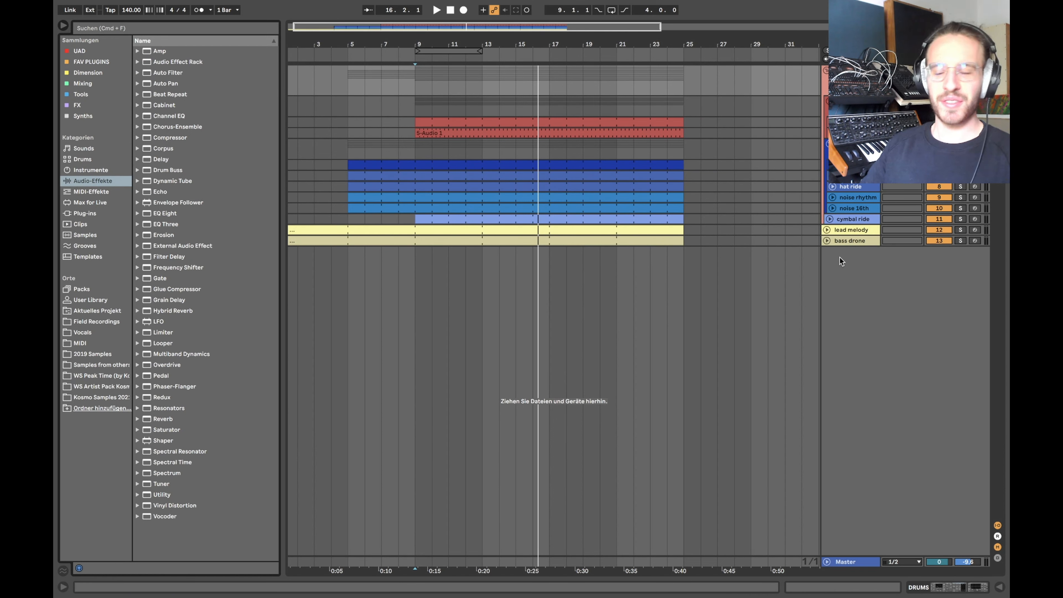
Step: Open the lead melody clip's notes in the editor and select the first A3
{"action": "left_click", "coordinate": [827, 230]}
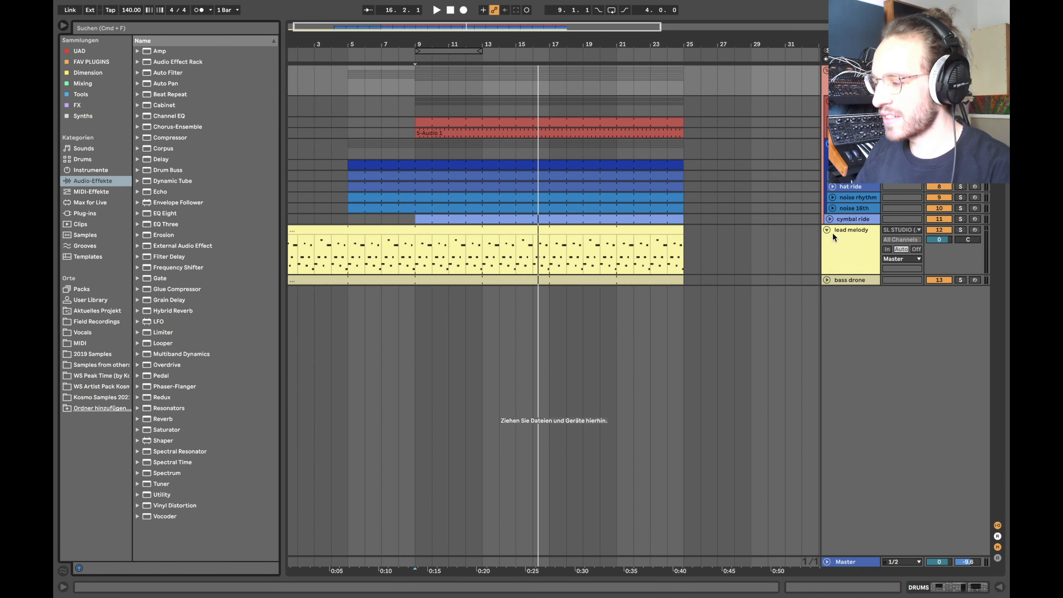
{"action": "double_click", "coordinate": [300, 232]}
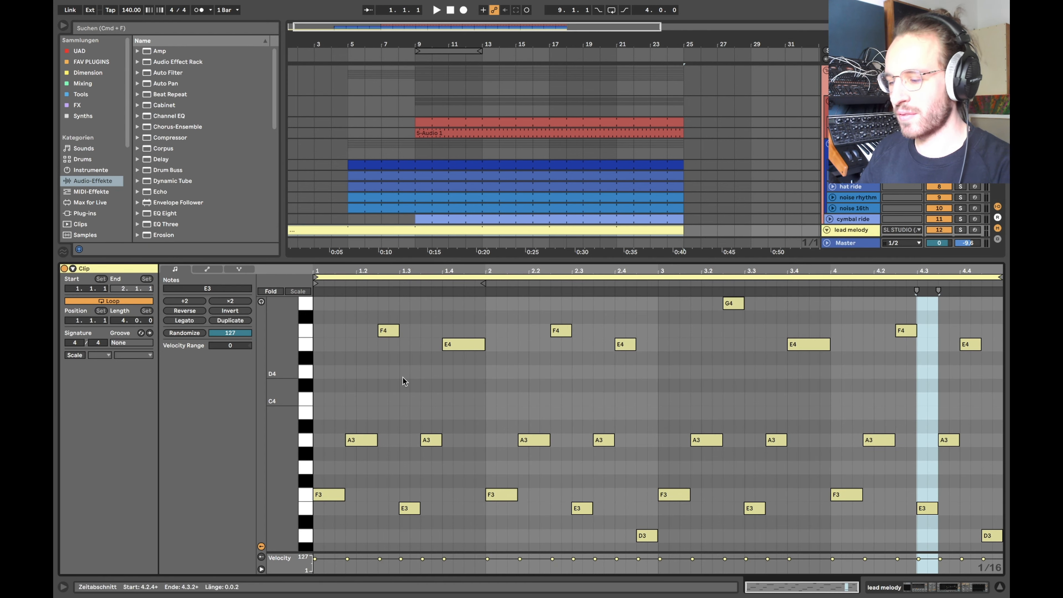
{"action": "left_click", "coordinate": [275, 295]}
{"action": "left_click", "coordinate": [276, 295]}
{"action": "scroll", "coordinate": [371, 441], "scroll_direction": "down", "scroll_amount": 1}
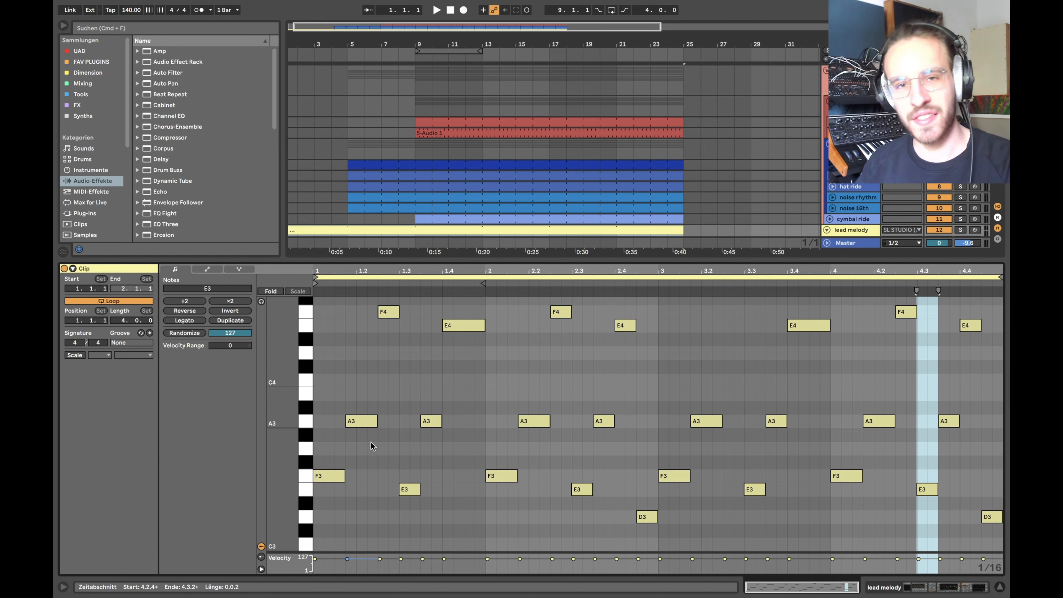
{"action": "scroll", "coordinate": [371, 443], "scroll_direction": "up", "scroll_amount": 1}
{"action": "left_click", "coordinate": [356, 433]}
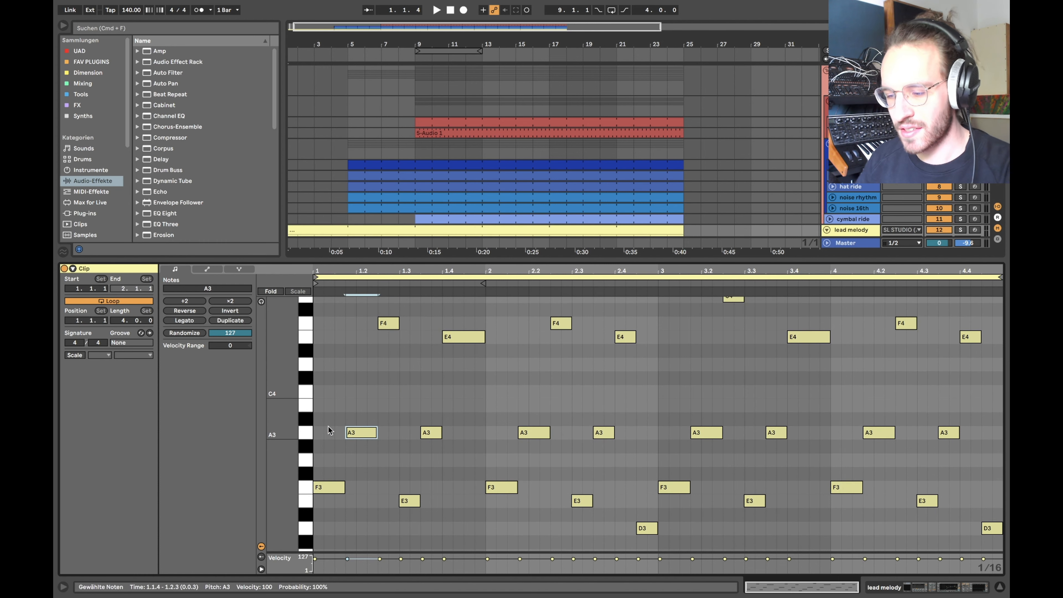
Step: Turn on the clip scale with root A and mode Minor
{"action": "left_click", "coordinate": [74, 354]}
{"action": "left_click", "coordinate": [100, 355]}
{"action": "left_click", "coordinate": [100, 440]}
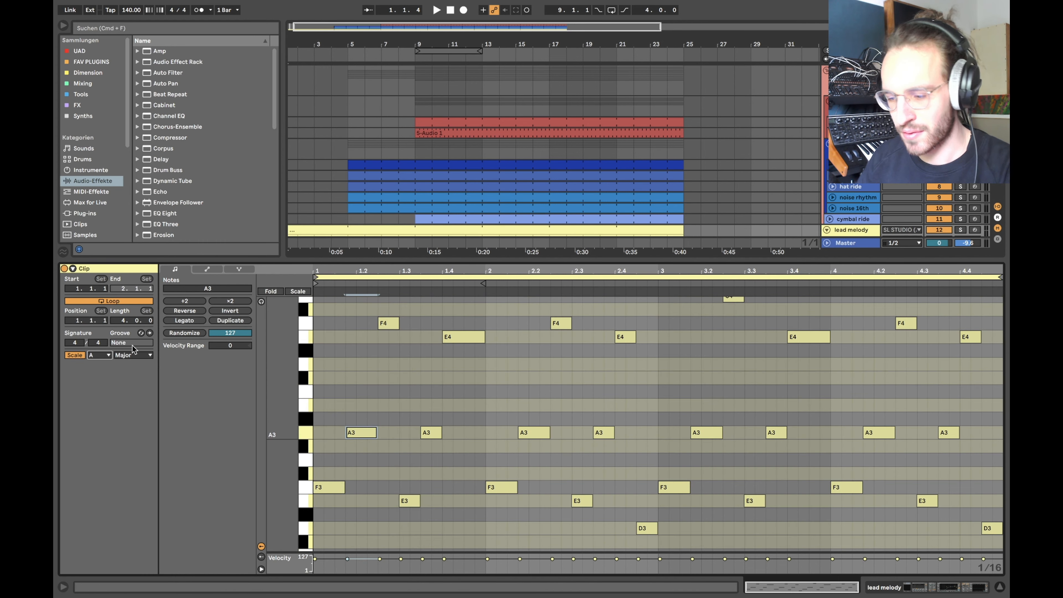
{"action": "left_click", "coordinate": [133, 354]}
{"action": "left_click", "coordinate": [126, 64]}
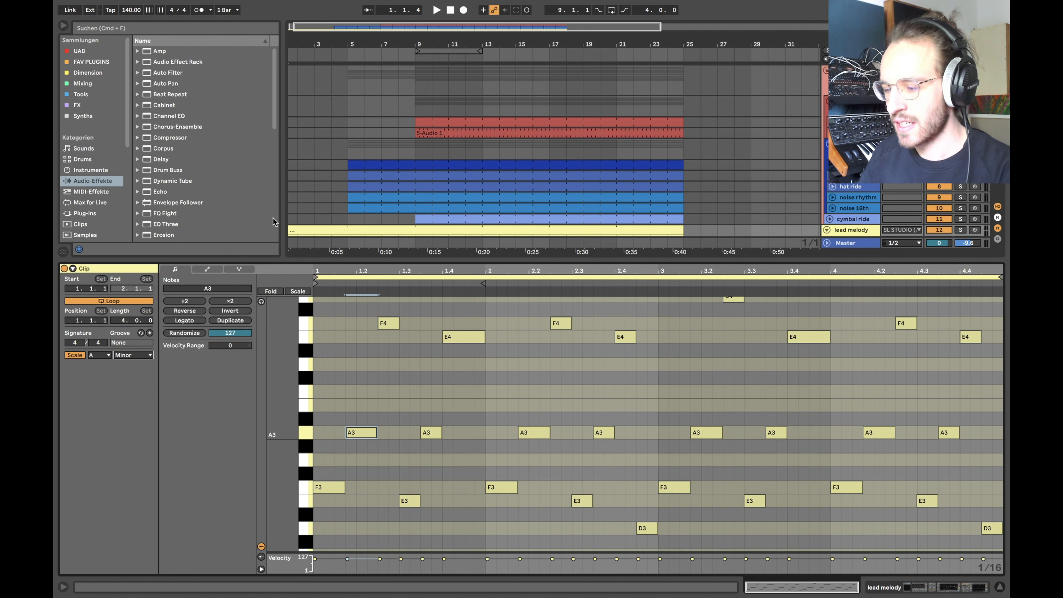
Step: Select the F4/E4, F3, E3, D3 and G4 notes in turn to check the melody
{"action": "scroll", "coordinate": [370, 396], "scroll_direction": "up", "scroll_amount": 1}
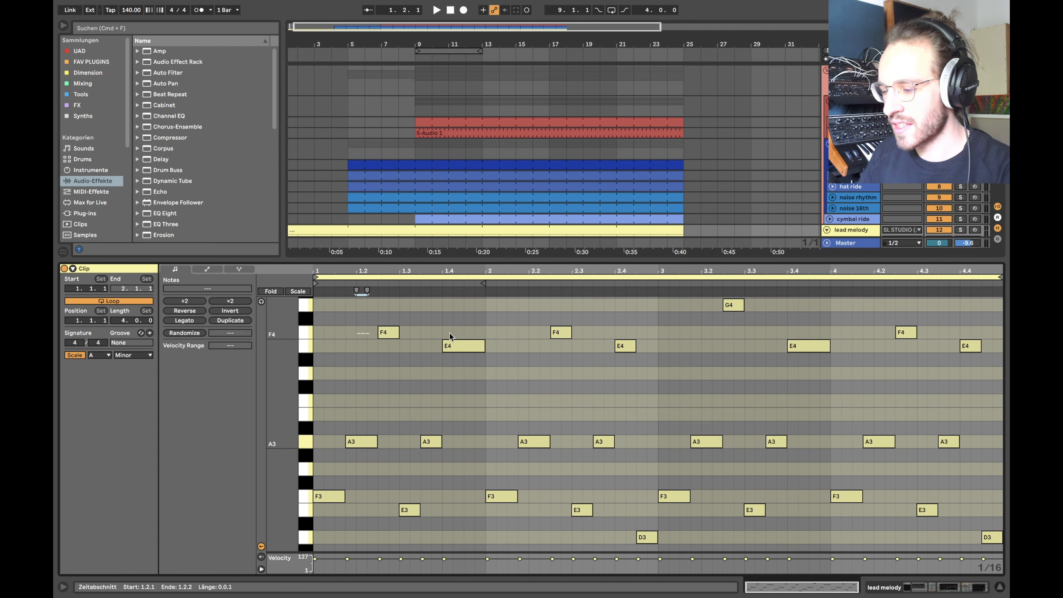
{"action": "left_click_drag", "start_coordinate": [516, 328], "coordinate": [634, 358]}
{"action": "left_click", "coordinate": [336, 495]}
{"action": "left_click", "coordinate": [409, 510]}
{"action": "left_click", "coordinate": [510, 499]}
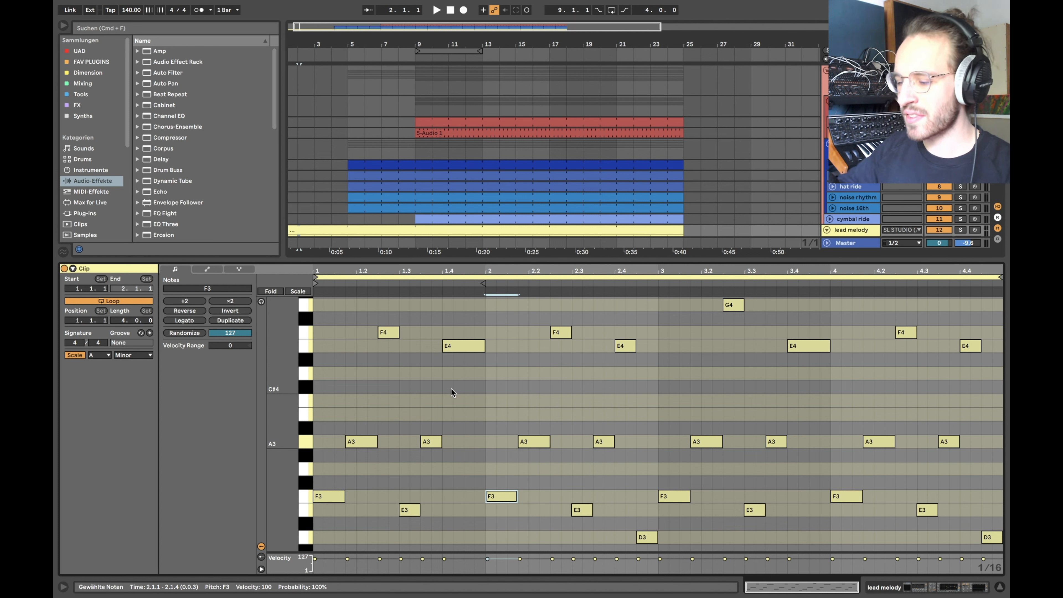
{"action": "left_click", "coordinate": [626, 538]}
{"action": "left_click_drag", "start_coordinate": [652, 538], "coordinate": [701, 540]}
{"action": "left_click_drag", "start_coordinate": [699, 303], "coordinate": [808, 305]}
{"action": "left_click_drag", "start_coordinate": [621, 541], "coordinate": [724, 537]}
{"action": "left_click_drag", "start_coordinate": [960, 520], "coordinate": [1001, 522]}
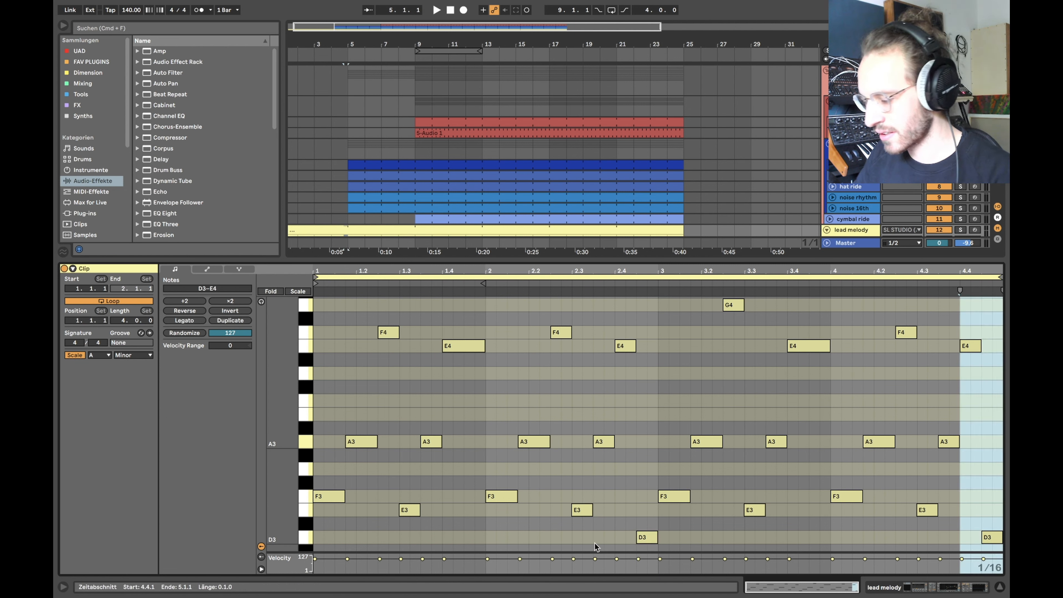
{"action": "left_click_drag", "start_coordinate": [575, 541], "coordinate": [658, 537]}
{"action": "left_click_drag", "start_coordinate": [707, 302], "coordinate": [751, 302]}
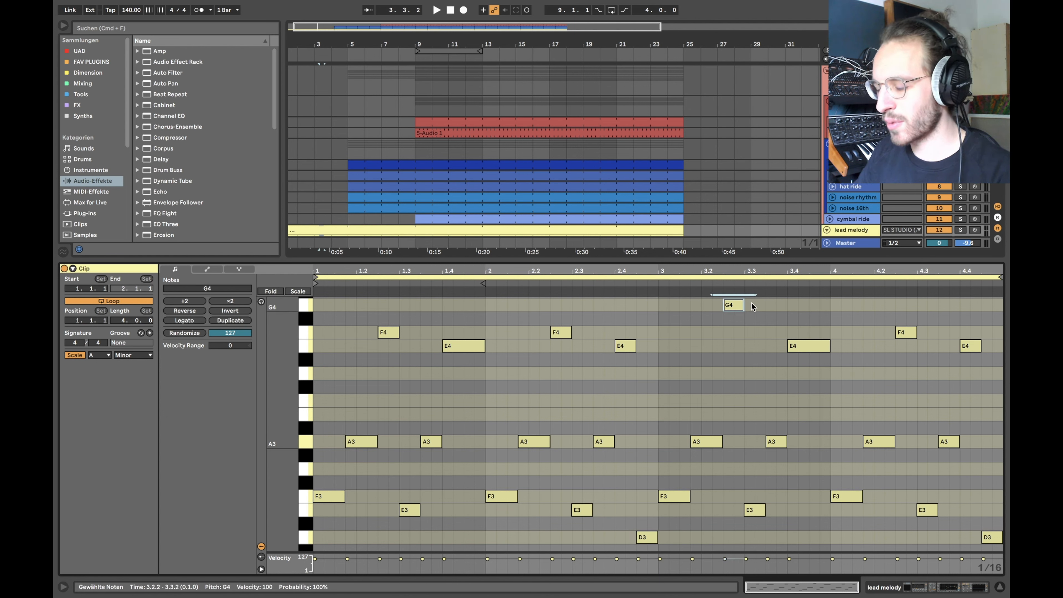
Step: Step through the opening notes F3, A3, F4, E3, A3 and E4 one by one
{"action": "left_click", "coordinate": [315, 498]}
{"action": "left_click", "coordinate": [367, 440]}
{"action": "left_click", "coordinate": [389, 332]}
{"action": "left_click", "coordinate": [409, 510]}
{"action": "left_click", "coordinate": [433, 441]}
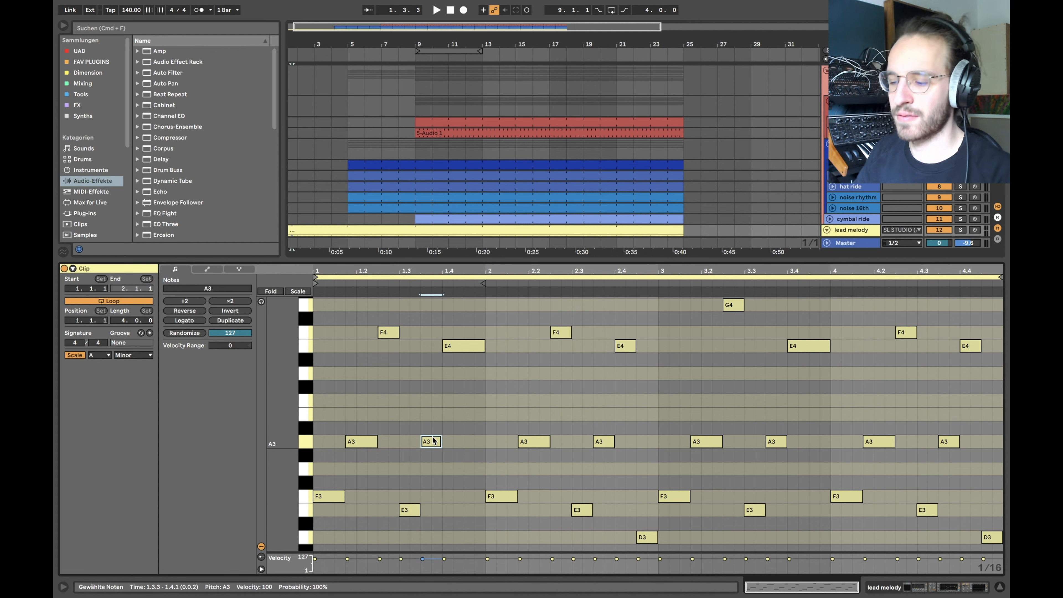
{"action": "left_click", "coordinate": [459, 346]}
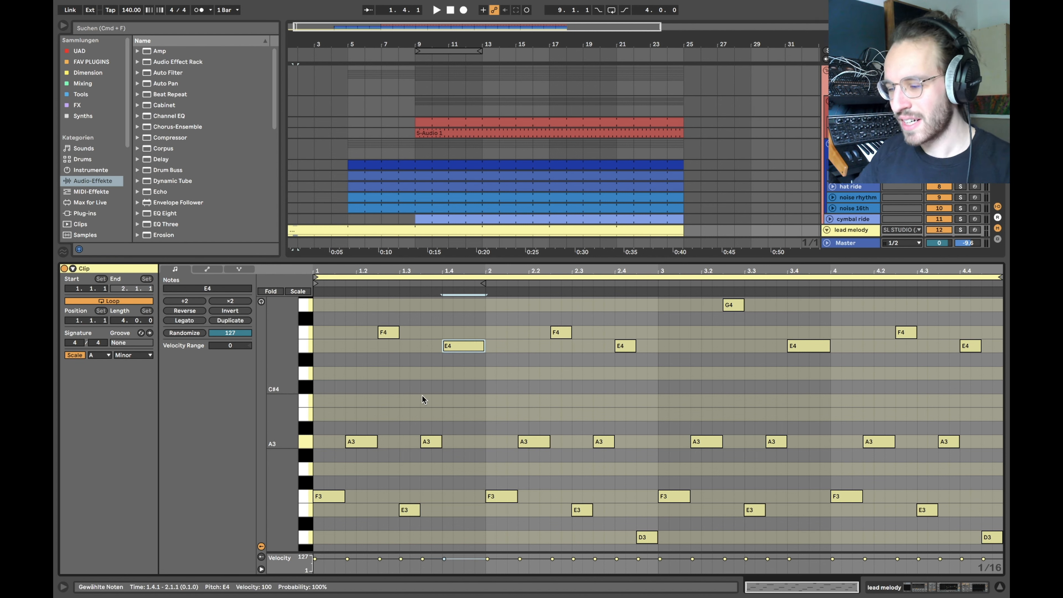
{"action": "left_click", "coordinate": [332, 496]}
{"action": "left_click", "coordinate": [366, 443]}
{"action": "left_click", "coordinate": [388, 332]}
Step: Select the lead melody clip, solo its track and play from bar 1
{"action": "scroll", "coordinate": [359, 478], "scroll_direction": "down", "scroll_amount": 3}
{"action": "scroll", "coordinate": [352, 217], "scroll_direction": "down", "scroll_amount": 5}
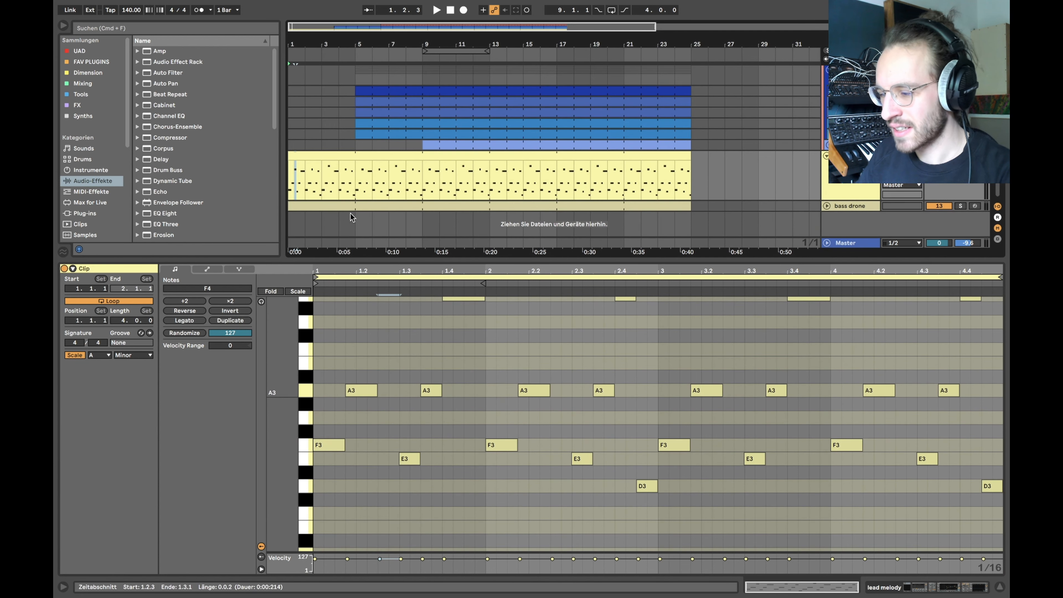
{"action": "left_click", "coordinate": [325, 155]}
{"action": "key", "text": "s"}
{"action": "scroll", "coordinate": [411, 372], "scroll_direction": "up", "scroll_amount": 3}
{"action": "scroll", "coordinate": [412, 372], "scroll_direction": "up", "scroll_amount": 2}
{"action": "key", "text": "space"}
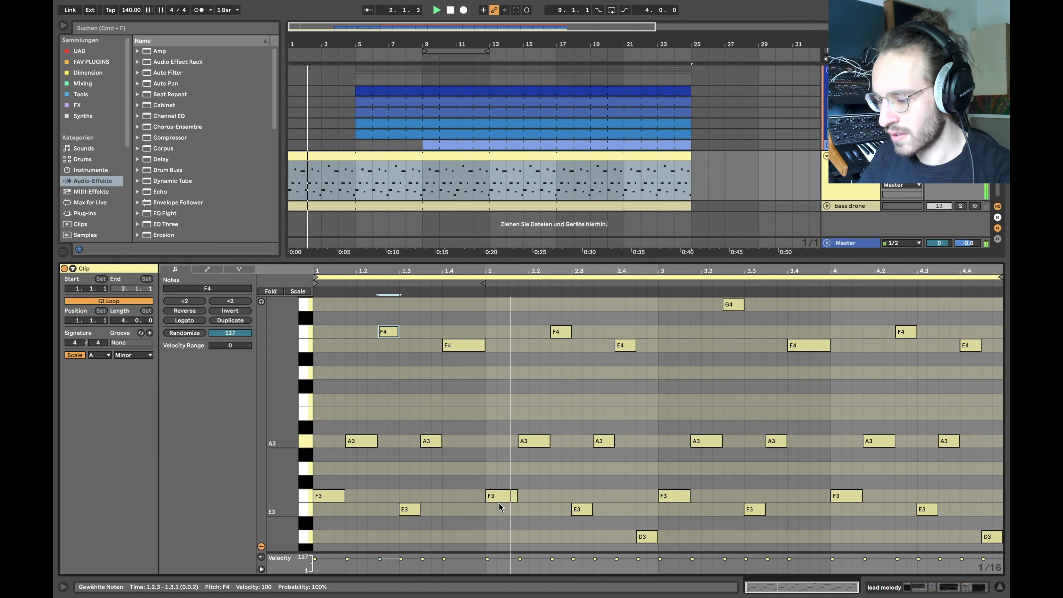
{"action": "scroll", "coordinate": [540, 499], "scroll_direction": "up", "scroll_amount": 1}
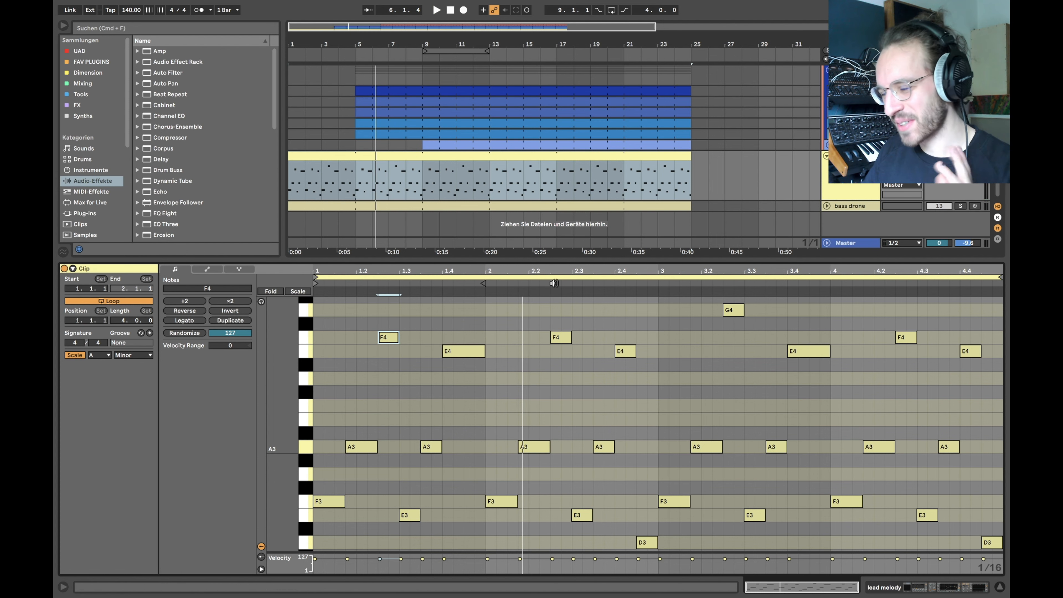
Step: Mark 2.1.4 and 2.2.1, select the G4 note, then switch to the lead's Device View
{"action": "left_click", "coordinate": [518, 381]}
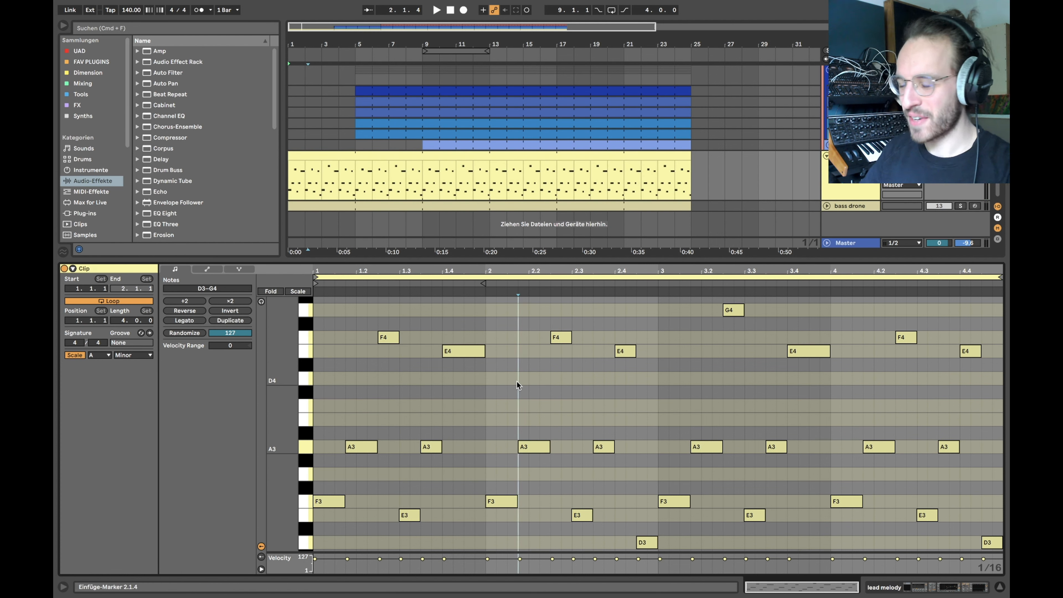
{"action": "left_click", "coordinate": [531, 359]}
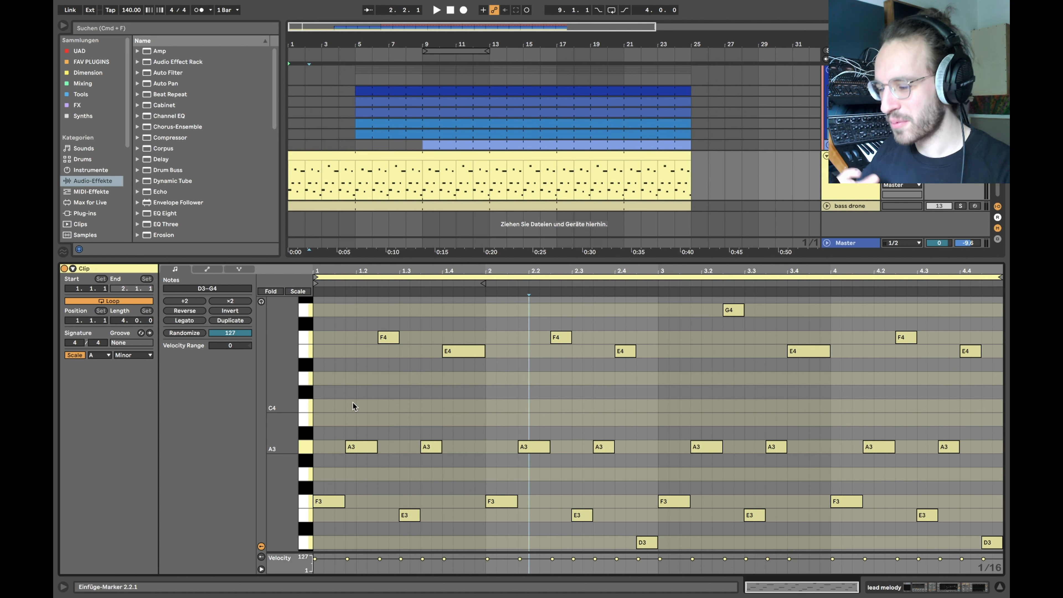
{"action": "left_click", "coordinate": [734, 311]}
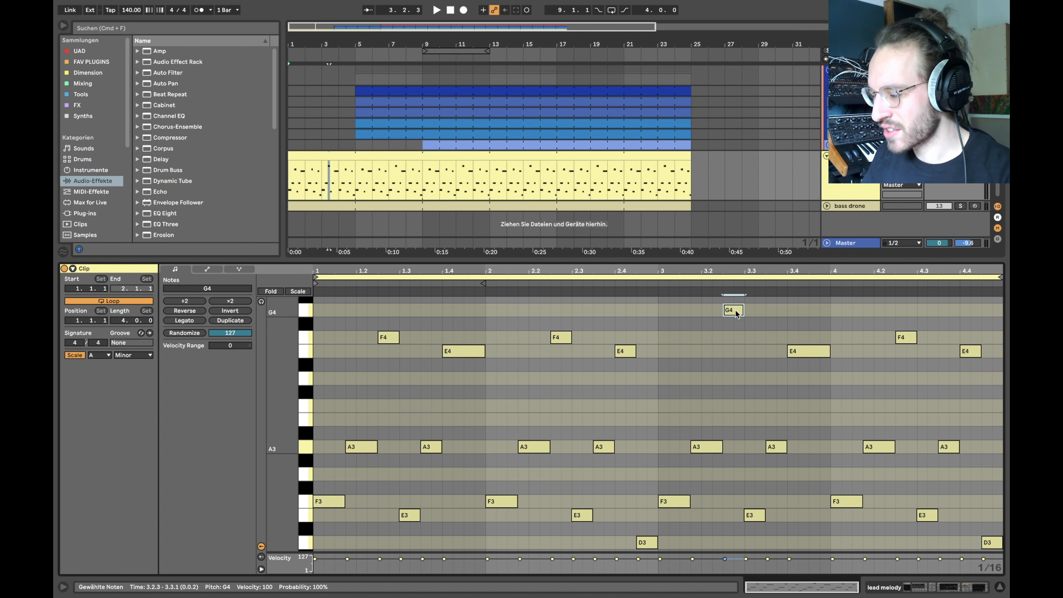
{"action": "scroll", "coordinate": [588, 392], "scroll_direction": "down", "scroll_amount": 2}
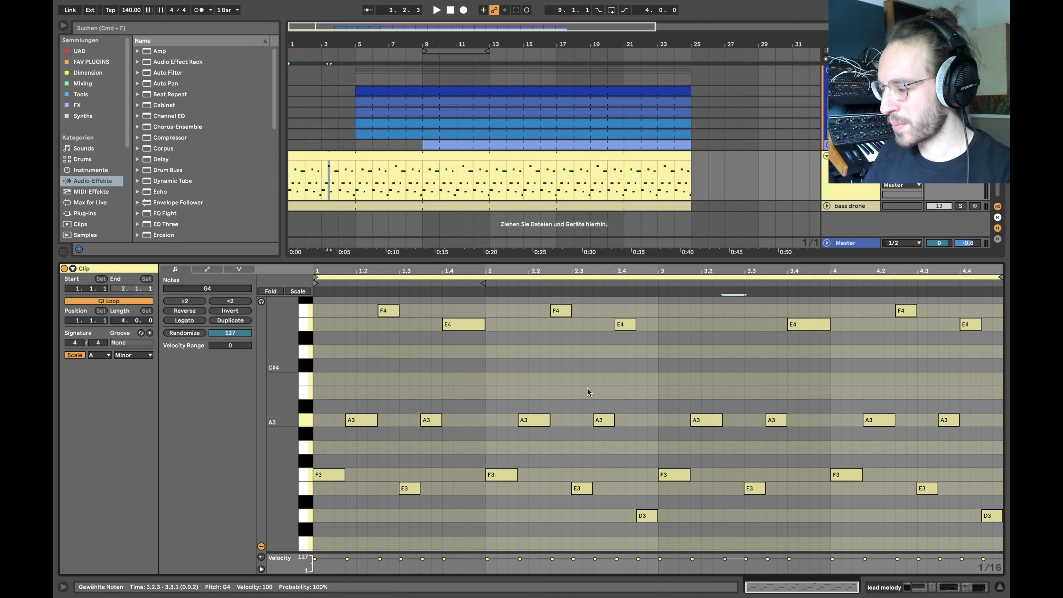
{"action": "scroll", "coordinate": [588, 393], "scroll_direction": "up", "scroll_amount": 3}
{"action": "scroll", "coordinate": [691, 408], "scroll_direction": "down", "scroll_amount": 2}
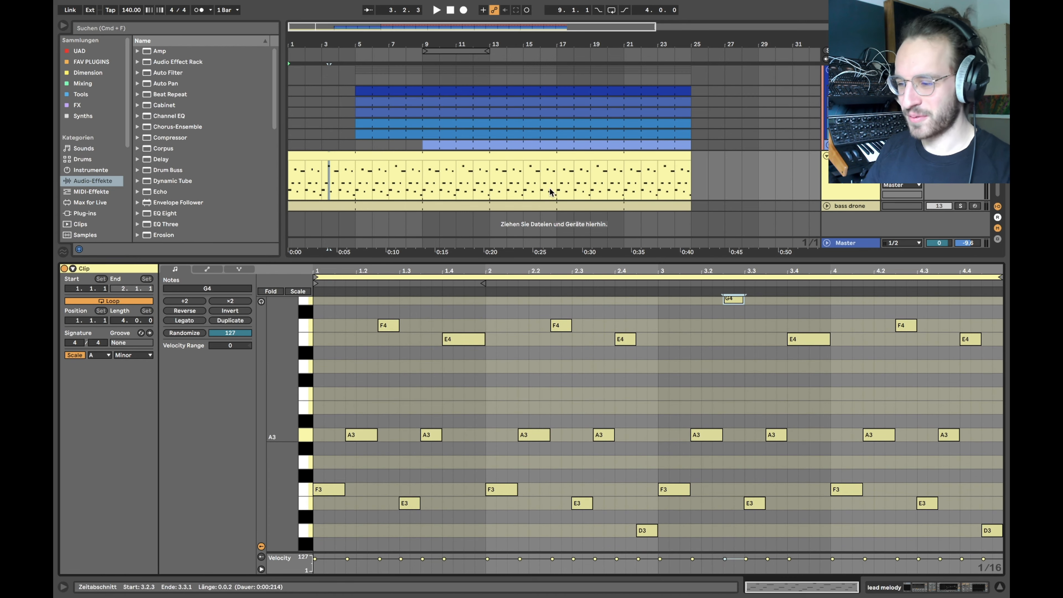
{"action": "key", "text": "shift+Tab"}
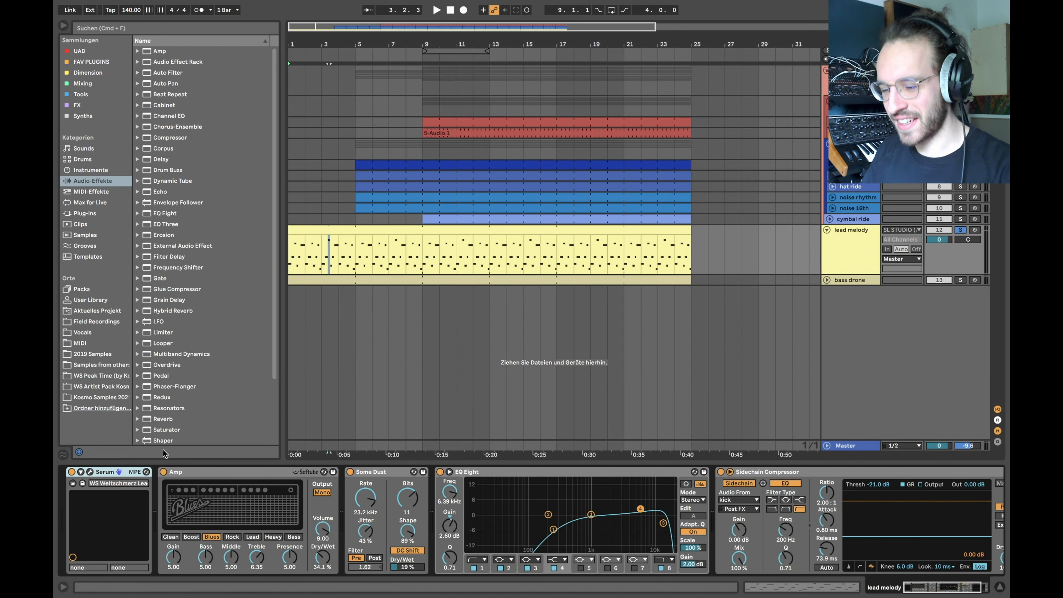
Step: Open Serum's editor on the lead melody and move its window to the right
{"action": "left_click", "coordinate": [90, 473]}
{"action": "left_click_drag", "start_coordinate": [394, 41], "coordinate": [468, 38]}
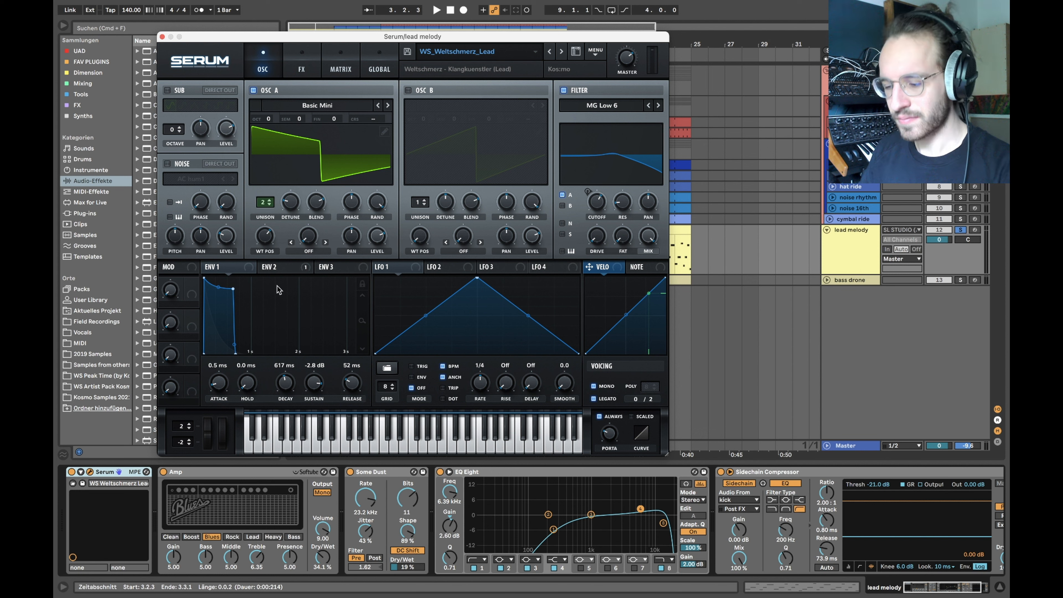
Step: Group the Amp, Some Dust and EQ Eight devices into one rack with Cmd+G
{"action": "left_click", "coordinate": [229, 472]}
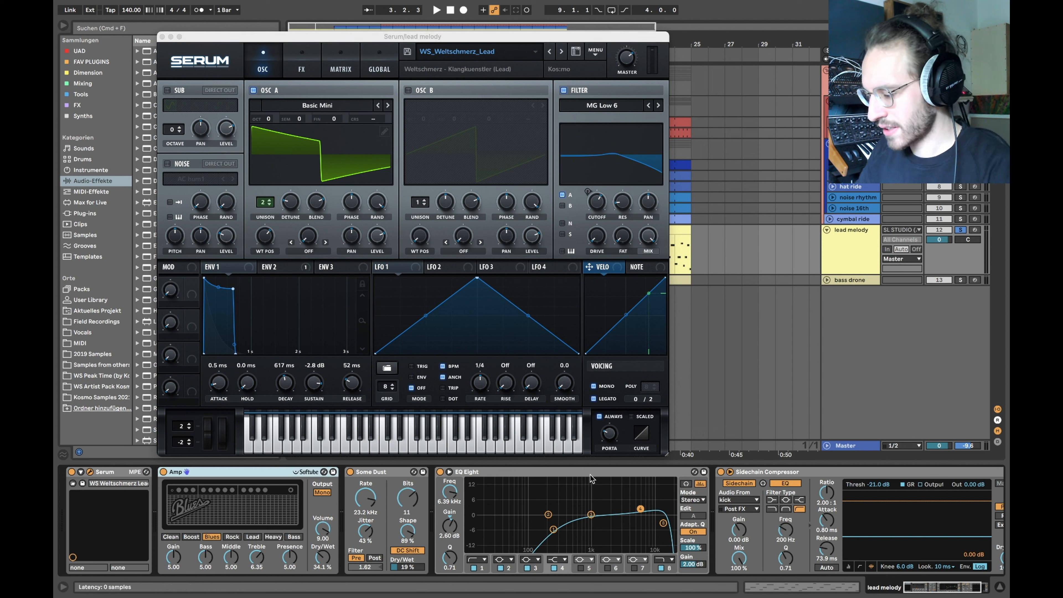
{"action": "left_click", "coordinate": [621, 473], "text": "shift"}
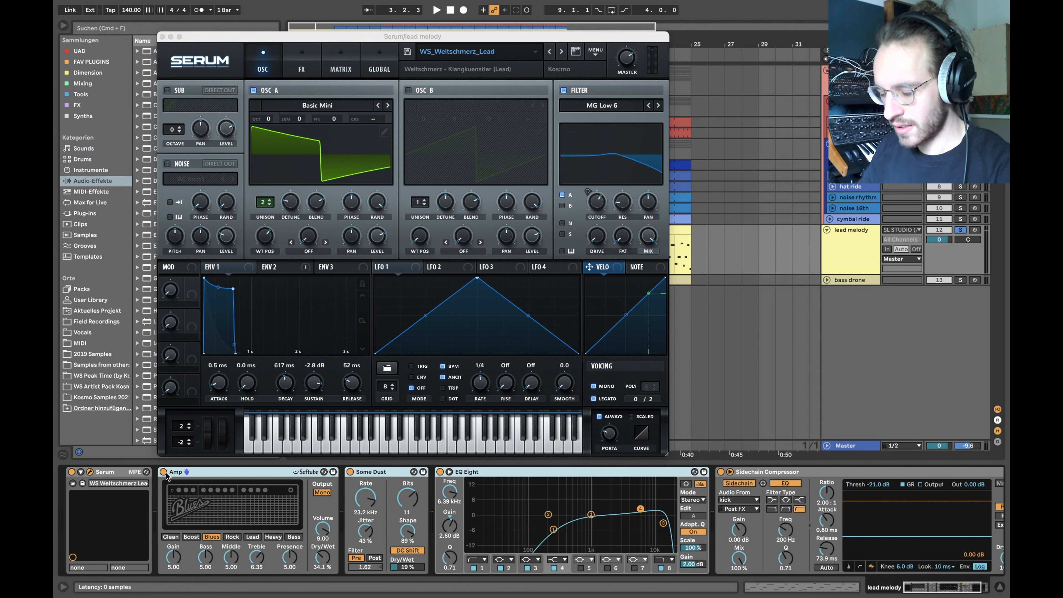
{"action": "key", "text": "super+g"}
Step: Turn off Serum's reverb and, after listening, keep Chorus as its only active effect
{"action": "left_click", "coordinate": [302, 63]}
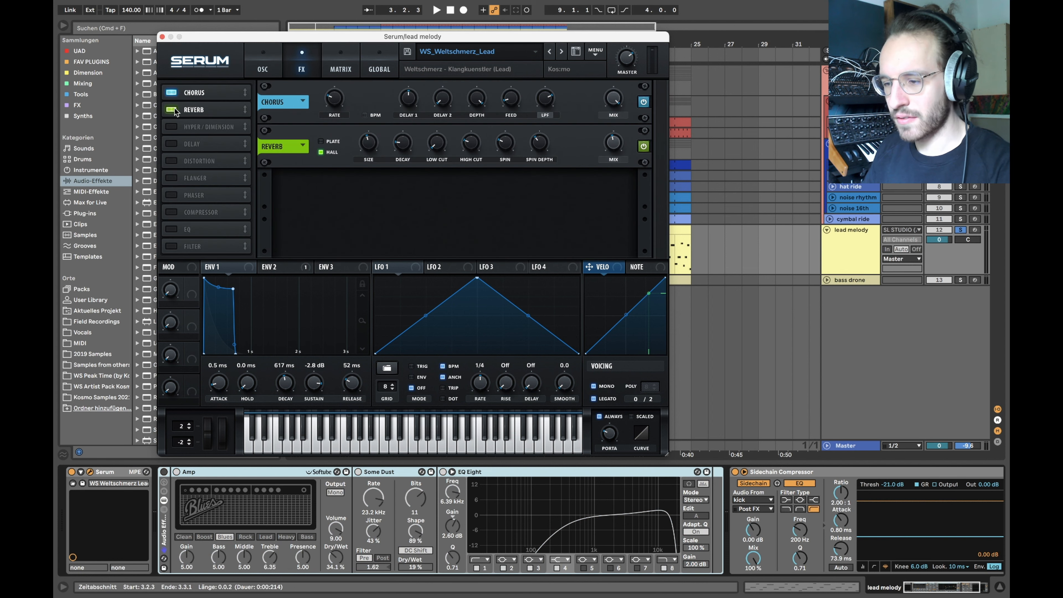
{"action": "left_click", "coordinate": [172, 110]}
{"action": "left_click", "coordinate": [172, 92]}
{"action": "left_click", "coordinate": [263, 64]}
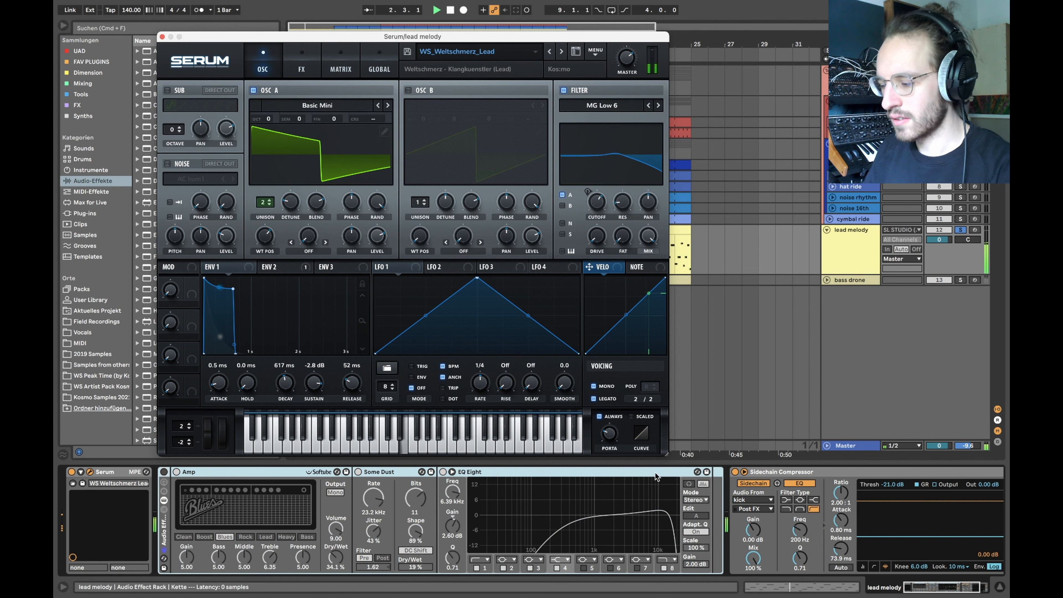
{"action": "key", "text": "space"}
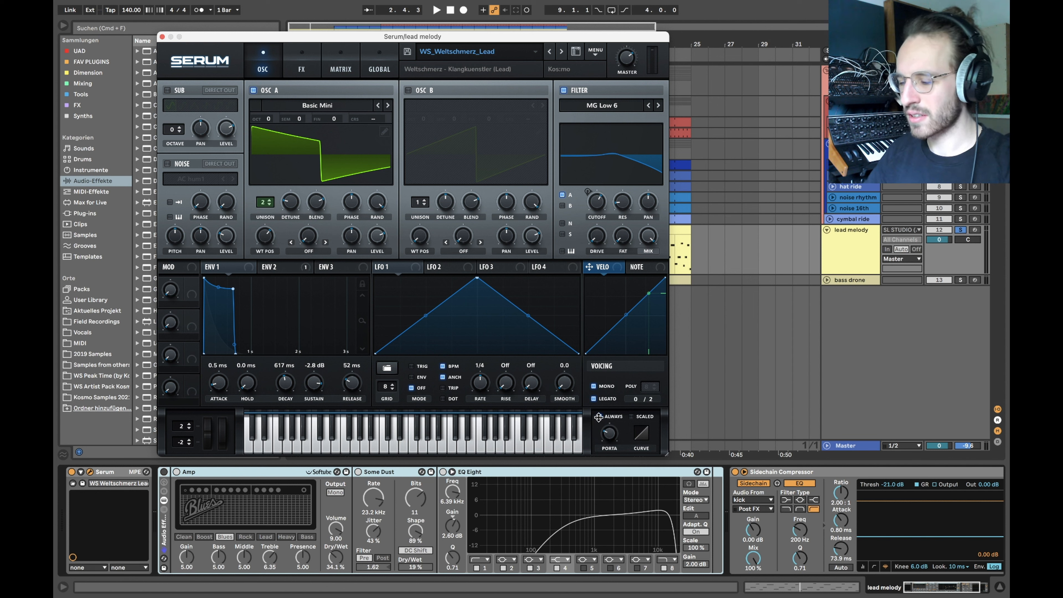
{"action": "key", "text": "space"}
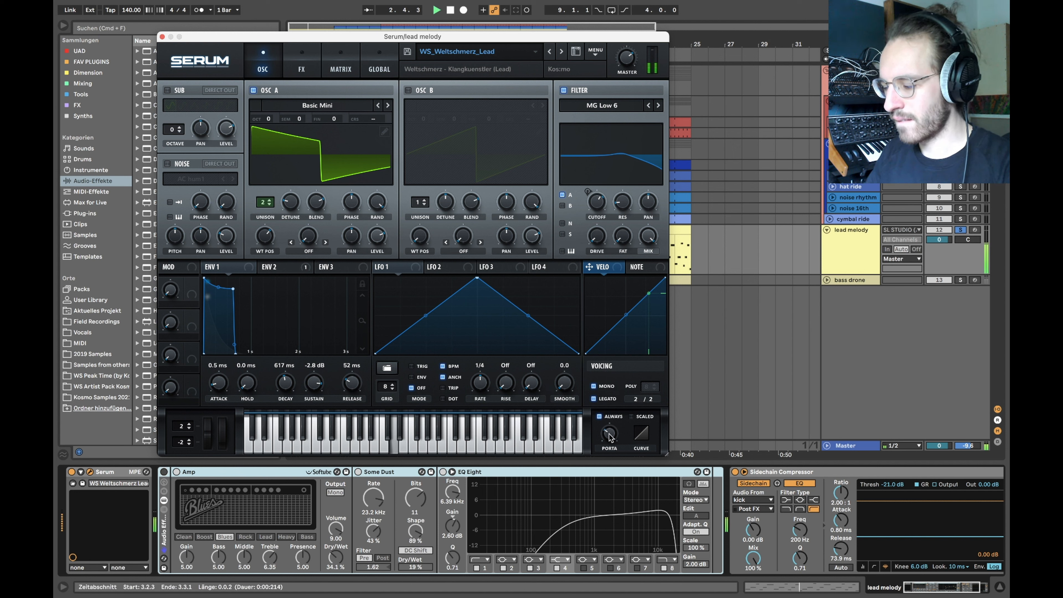
{"action": "mouse_move", "coordinate": [610, 438]}
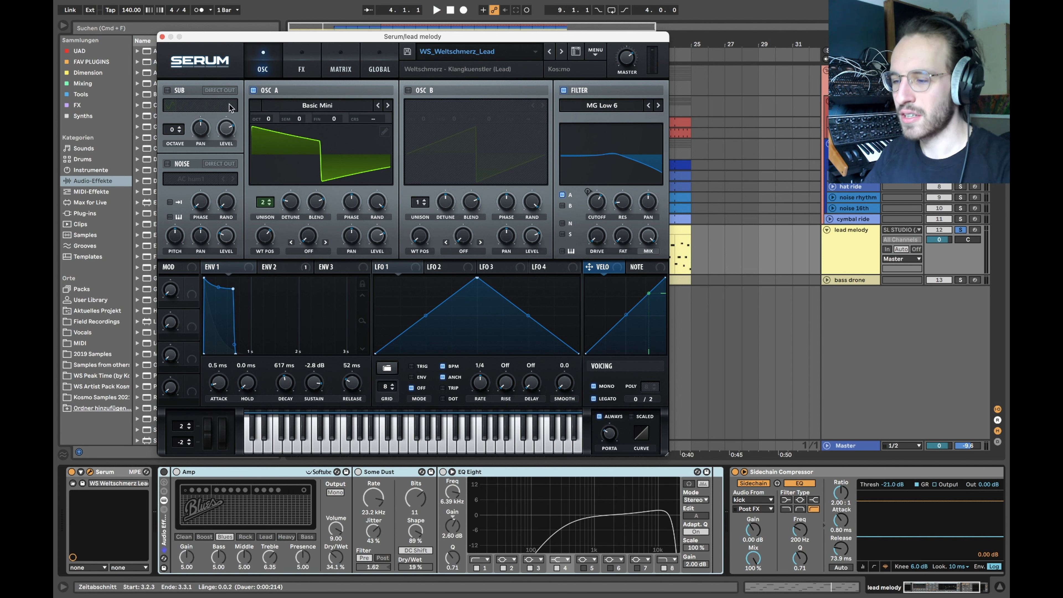
{"action": "left_click", "coordinate": [314, 58]}
{"action": "left_click", "coordinate": [172, 93]}
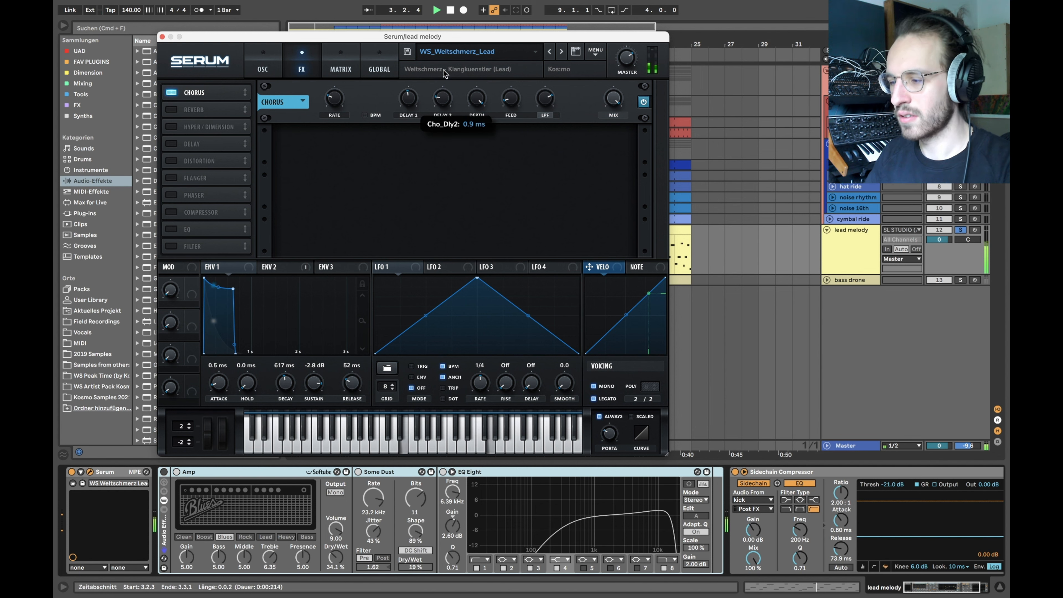
Step: Re-enable Serum's reverb on the lead, return to the OSC page, and close the Serum editor
{"action": "left_click", "coordinate": [170, 110]}
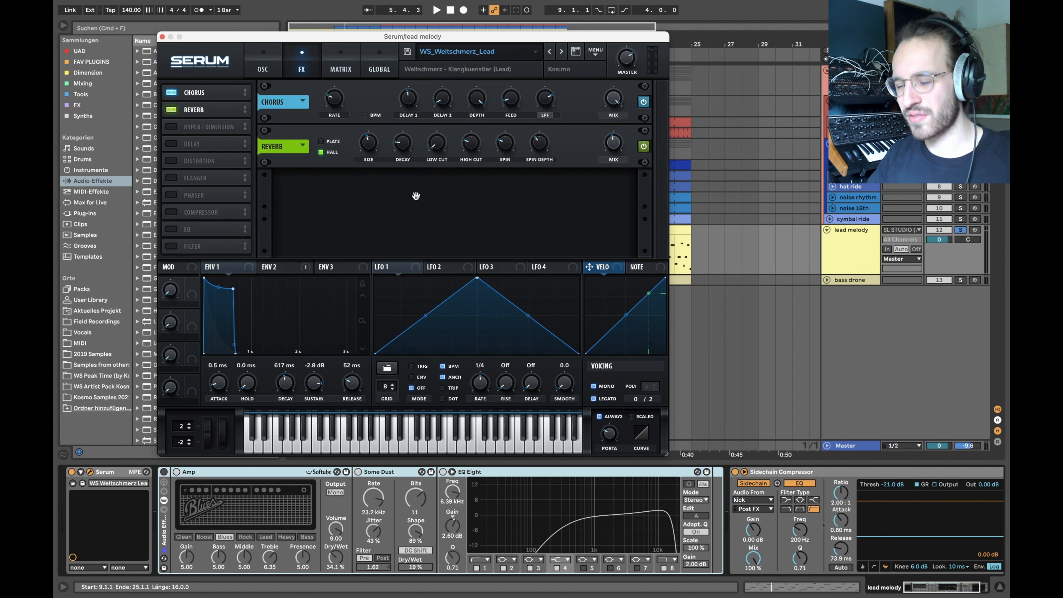
{"action": "left_click", "coordinate": [263, 67]}
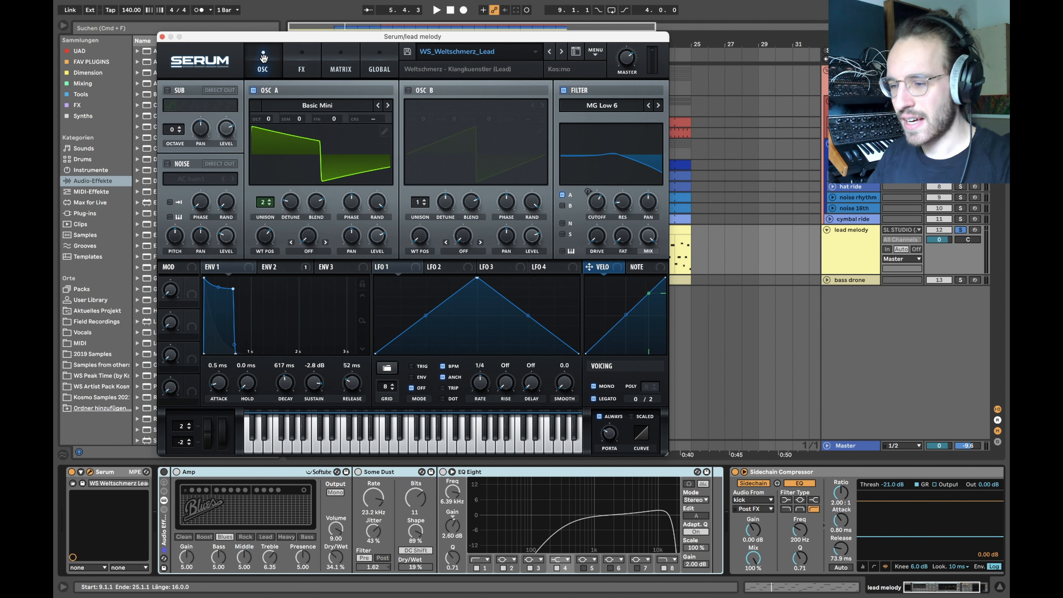
{"action": "left_click", "coordinate": [162, 36]}
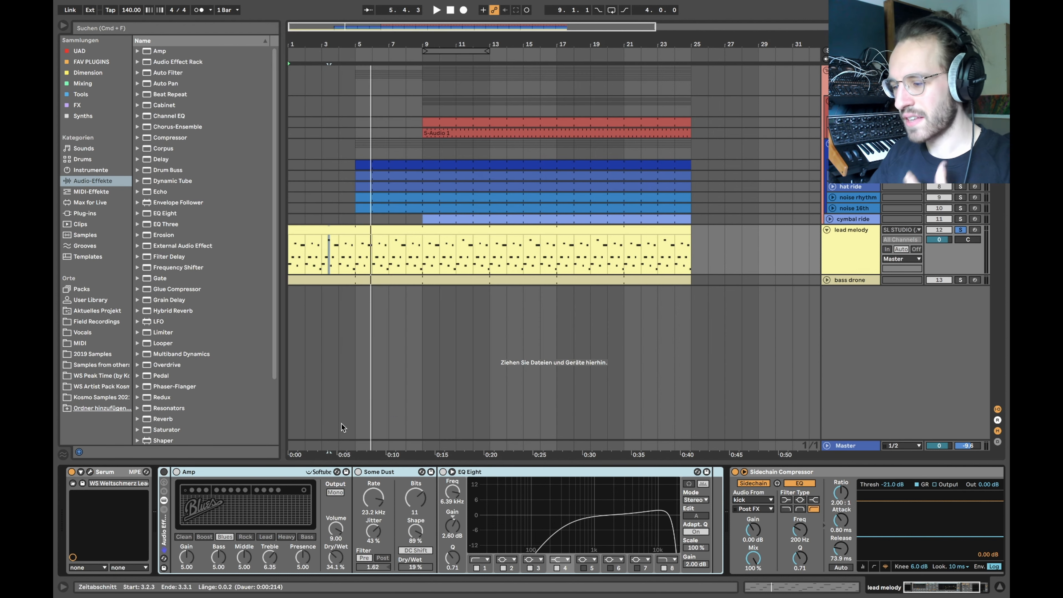
Step: Loop bars 1–5 of the lead melody, play it with the Audio Effect Rack re-enabled, then disable looping
{"action": "left_click", "coordinate": [290, 255]}
{"action": "left_click_drag", "start_coordinate": [289, 254], "coordinate": [363, 256]}
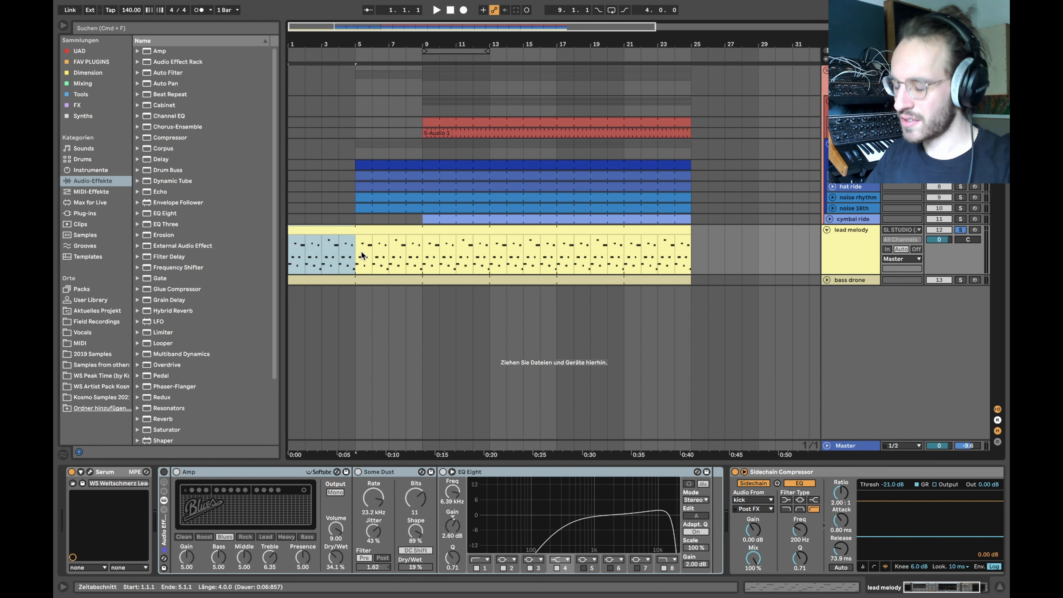
{"action": "key", "text": "super+l"}
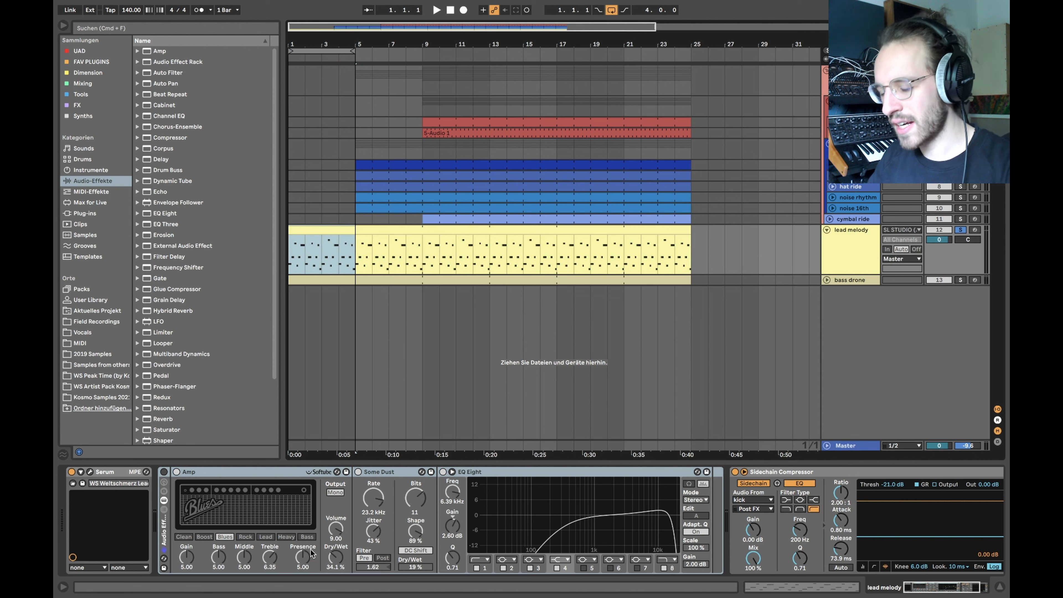
{"action": "left_click", "coordinate": [382, 482]}
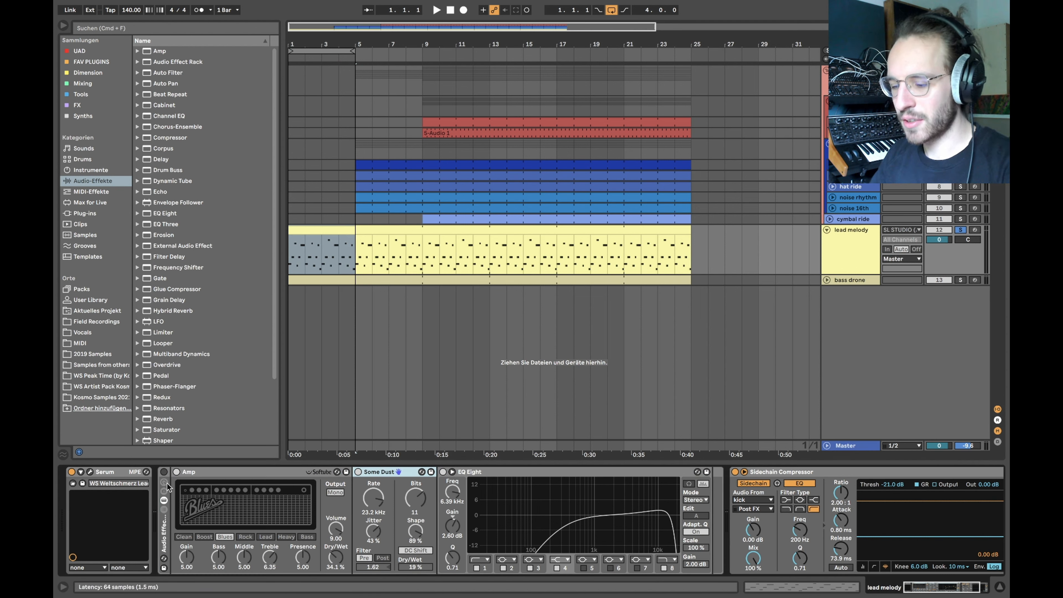
{"action": "left_click", "coordinate": [314, 248]}
{"action": "key", "text": "space"}
{"action": "left_click", "coordinate": [163, 472]}
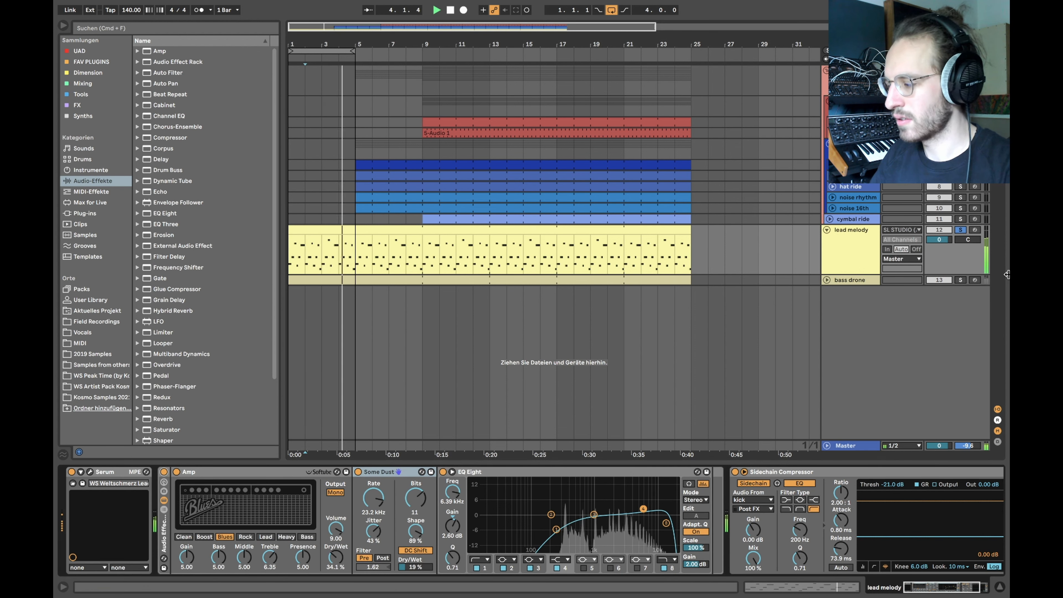
{"action": "left_click", "coordinate": [611, 9]}
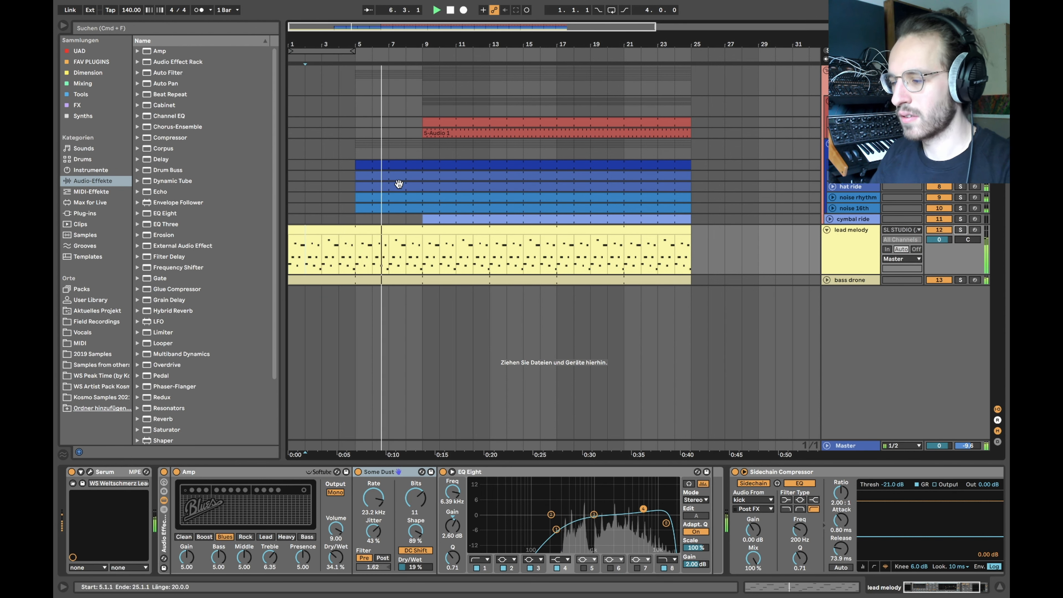
Step: Unfold the bass drone track, stop playback at bar 9, and select the bass drone track
{"action": "left_click", "coordinate": [400, 166]}
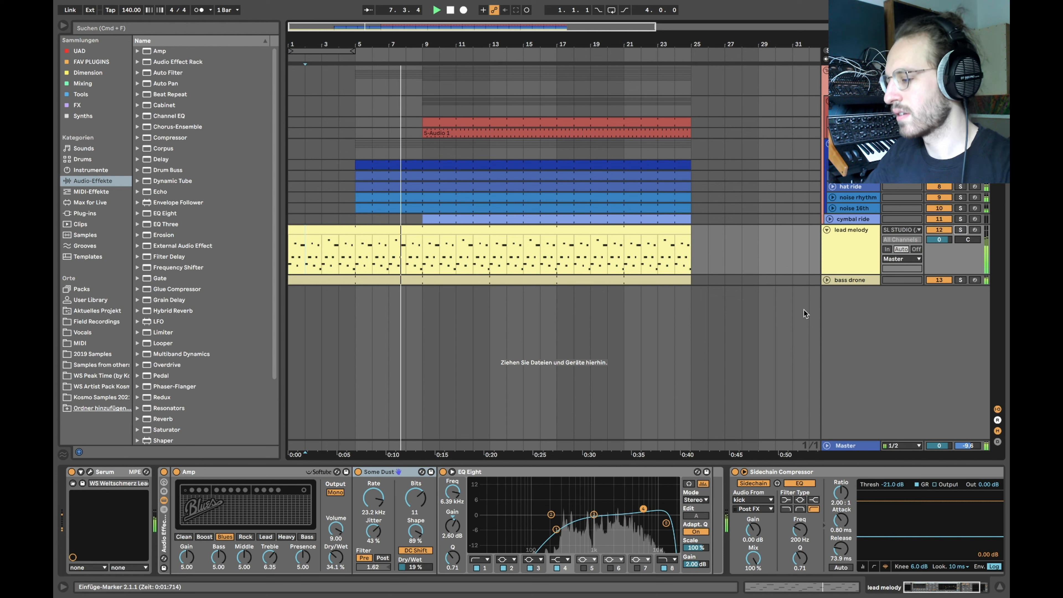
{"action": "left_click", "coordinate": [826, 280]}
{"action": "scroll", "coordinate": [447, 248], "scroll_direction": "down", "scroll_amount": 3}
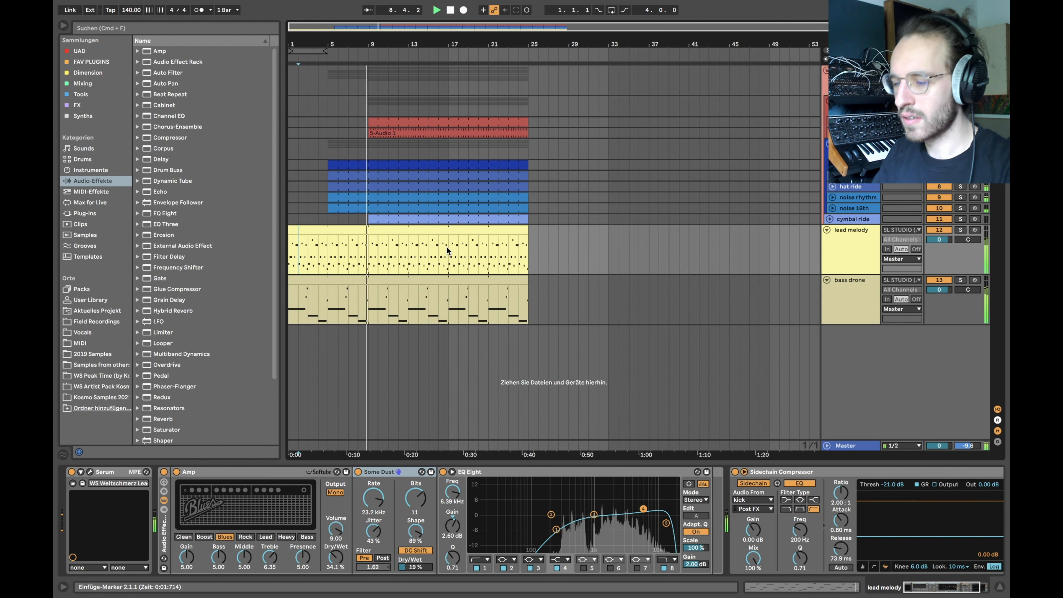
{"action": "scroll", "coordinate": [366, 274], "scroll_direction": "up", "scroll_amount": 5}
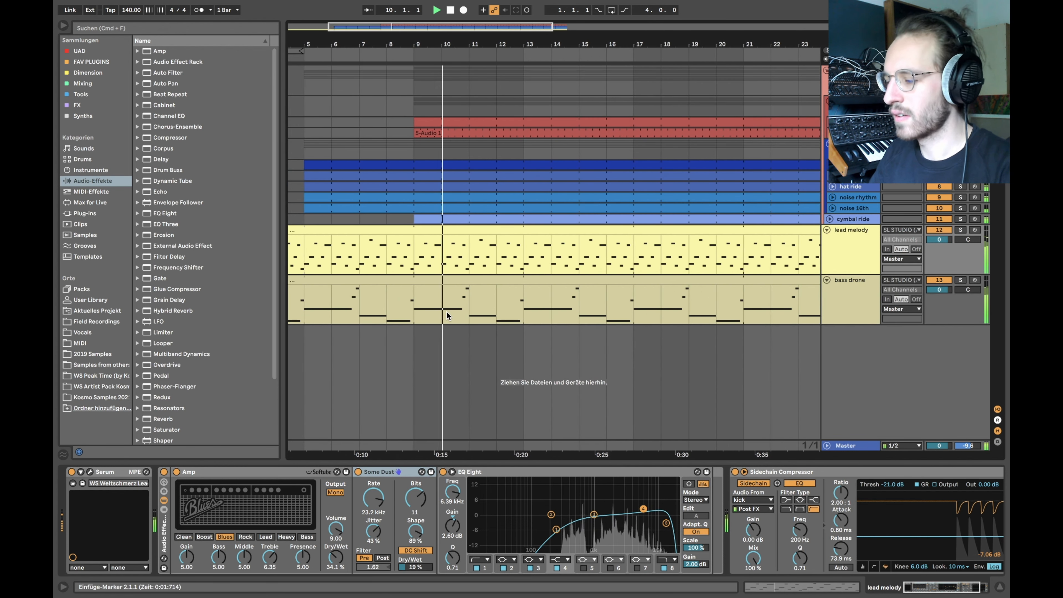
{"action": "left_click", "coordinate": [415, 300]}
{"action": "key", "text": "space"}
{"action": "left_click", "coordinate": [850, 305]}
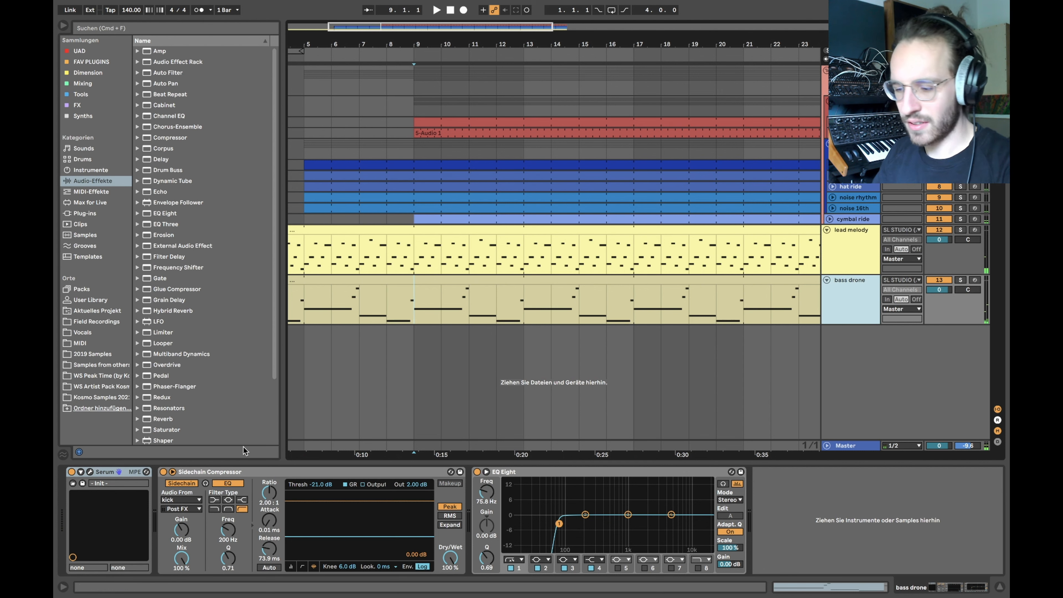
{"action": "left_click", "coordinate": [90, 473]}
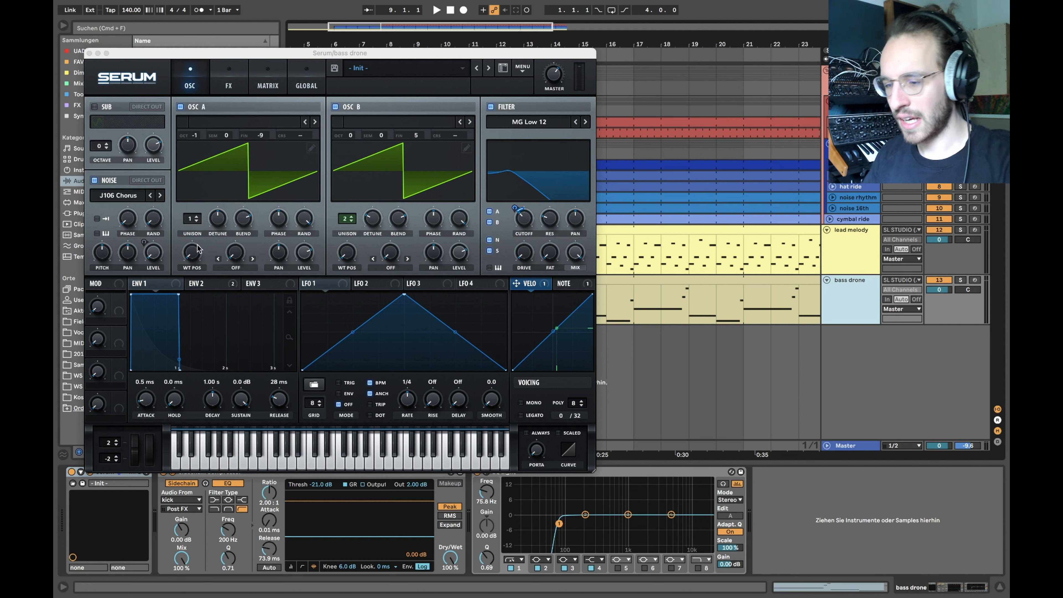
{"action": "left_click", "coordinate": [264, 82]}
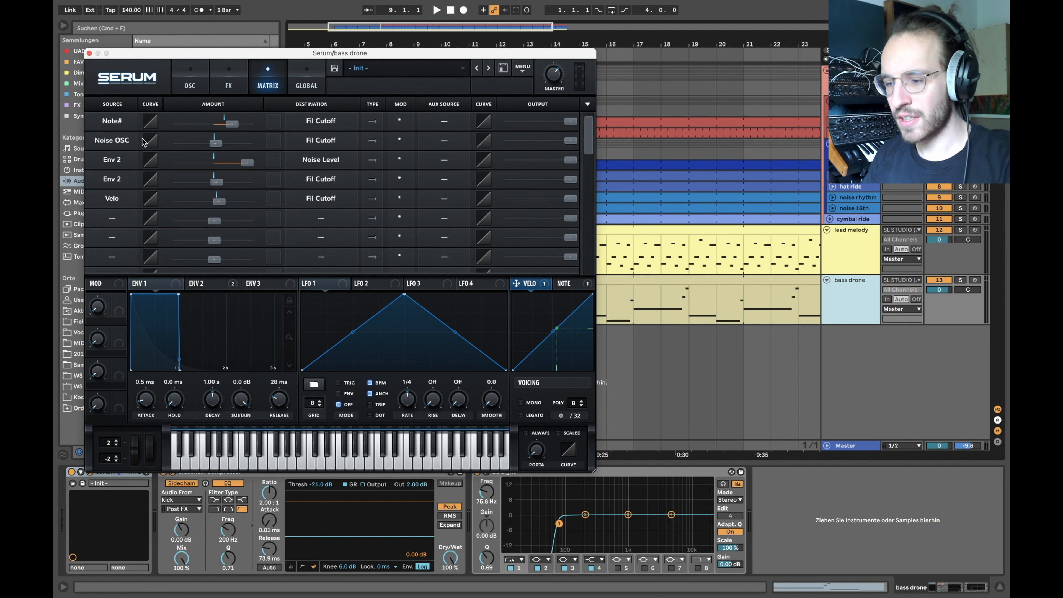
{"action": "left_click", "coordinate": [187, 81]}
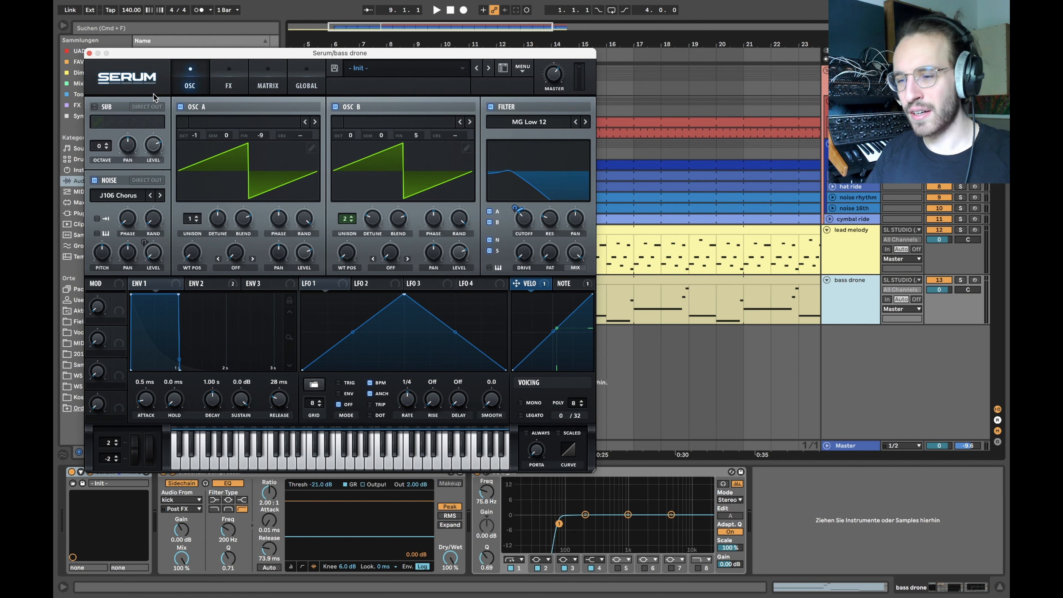
{"action": "left_click", "coordinate": [89, 53]}
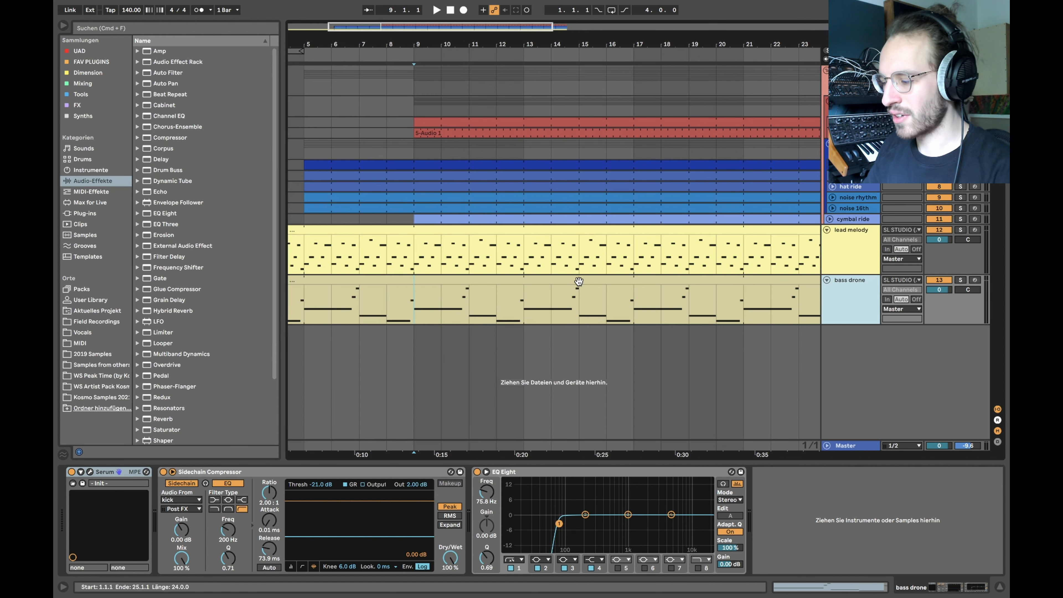
{"action": "scroll", "coordinate": [579, 282], "scroll_direction": "right", "scroll_amount": 2}
{"action": "scroll", "coordinate": [483, 338], "scroll_direction": "down", "scroll_amount": 3}
{"action": "left_click_drag", "start_coordinate": [431, 306], "coordinate": [470, 305]}
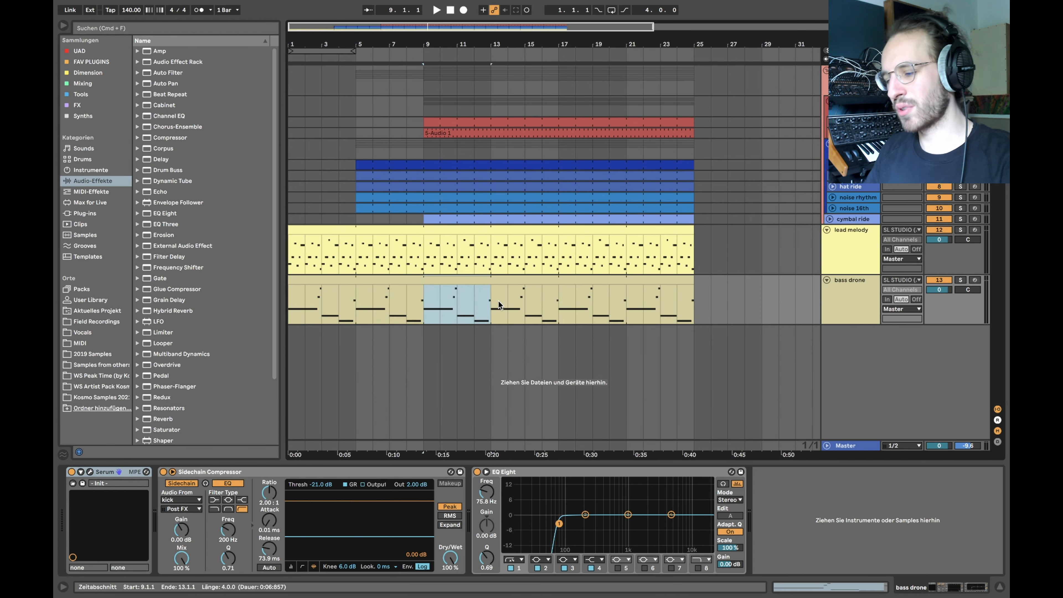
{"action": "left_click", "coordinate": [91, 473]}
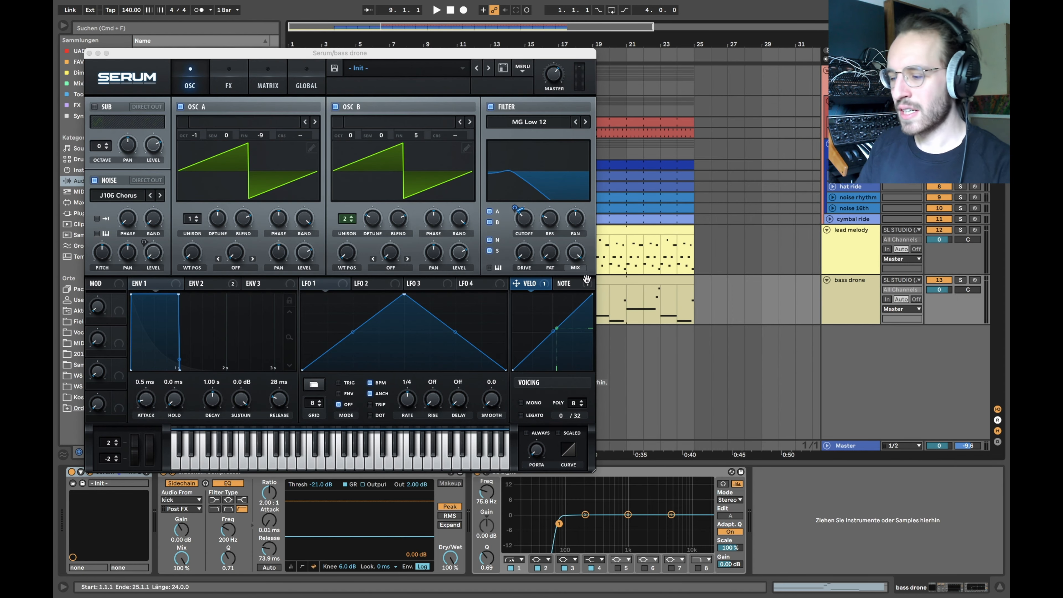
{"action": "left_click", "coordinate": [530, 284]}
{"action": "left_click", "coordinate": [574, 284]}
{"action": "left_click", "coordinate": [546, 283]}
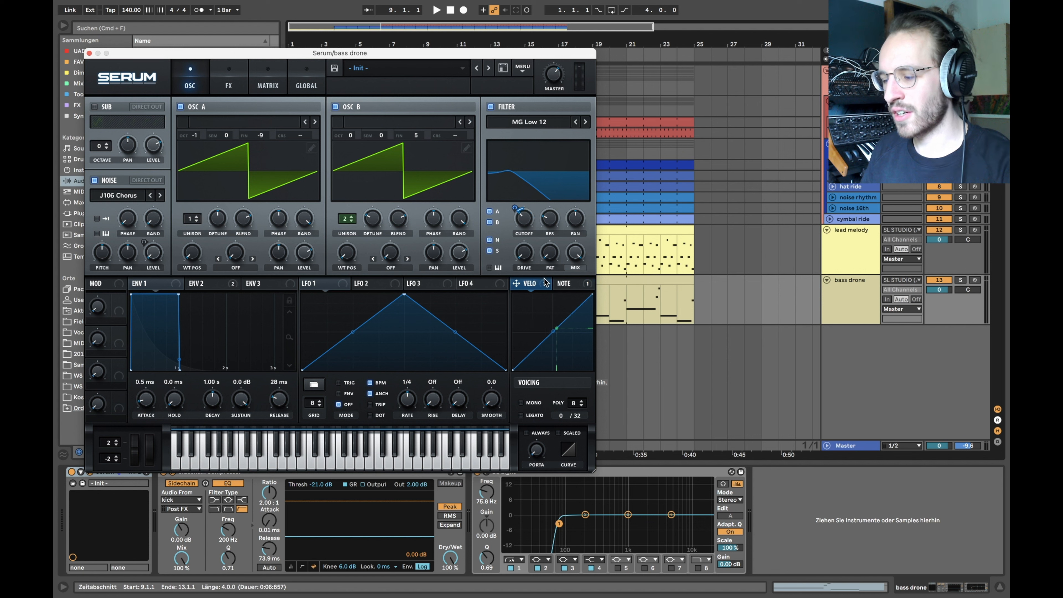
{"action": "left_click", "coordinate": [89, 53]}
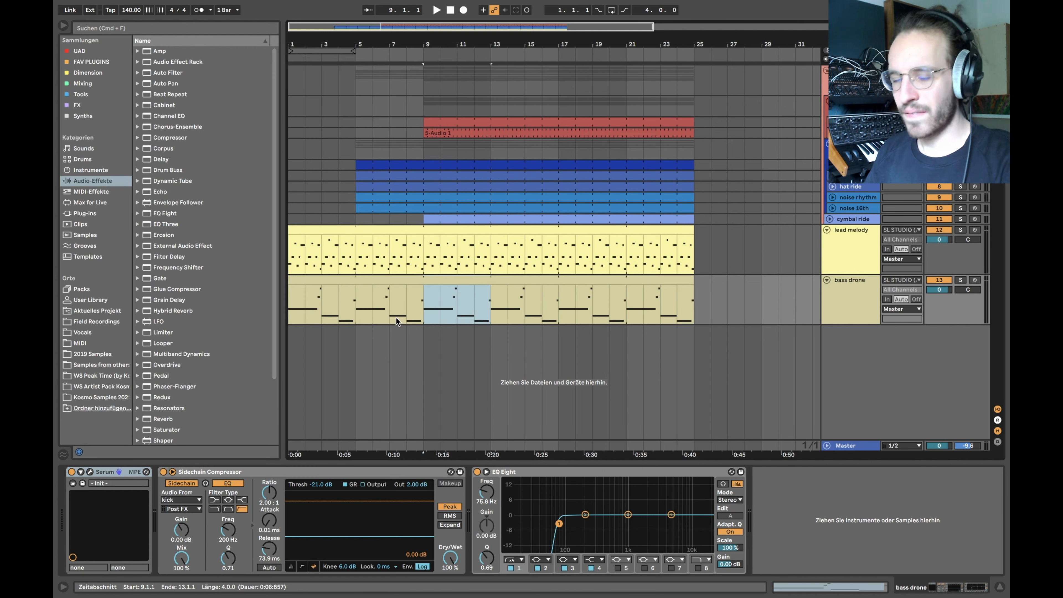
{"action": "scroll", "coordinate": [418, 268], "scroll_direction": "up", "scroll_amount": 5}
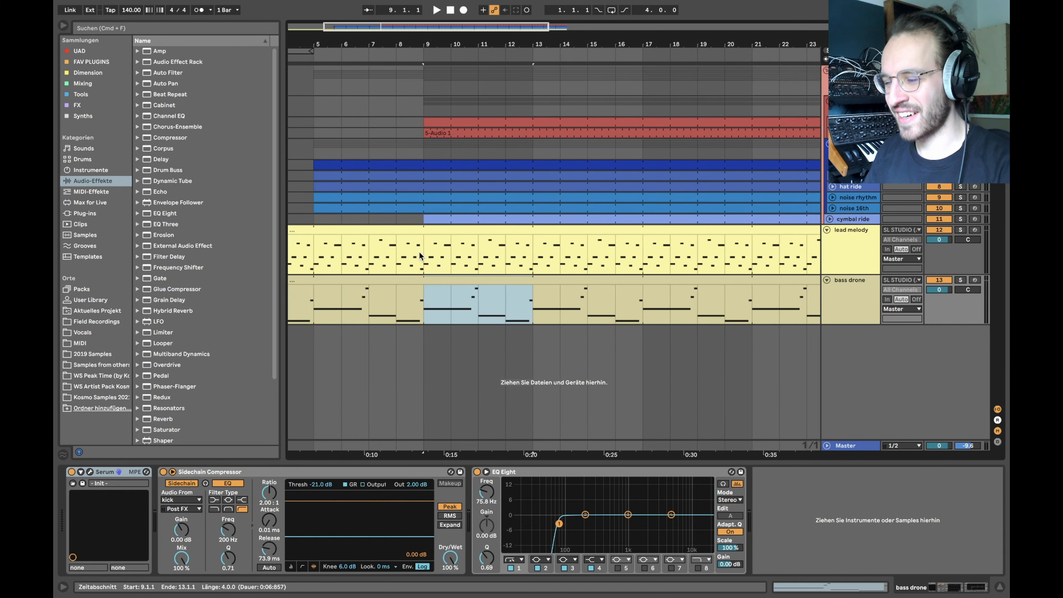